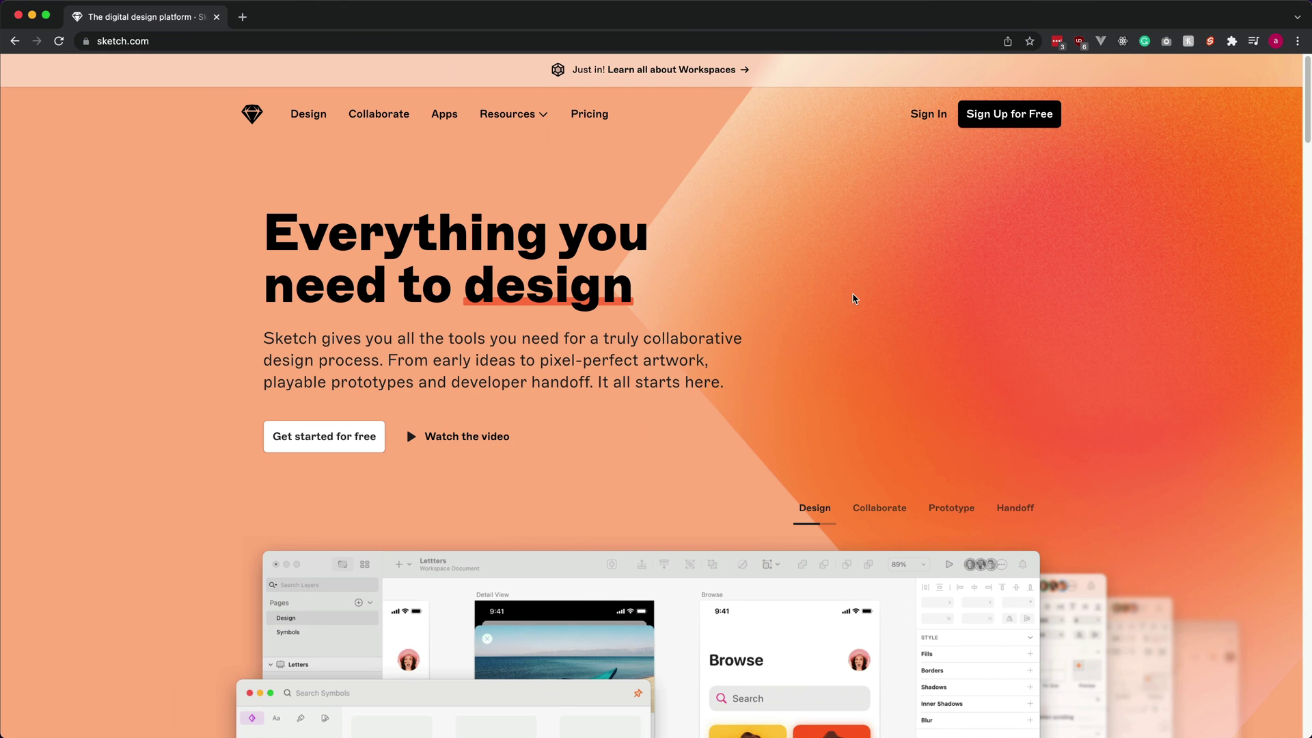
Look through the Sketch home page and the Figma home page down to its brainstorm, design and build section.
{"action": "scroll", "coordinate": [854, 297], "scroll_direction": "down", "scroll_amount": 3}
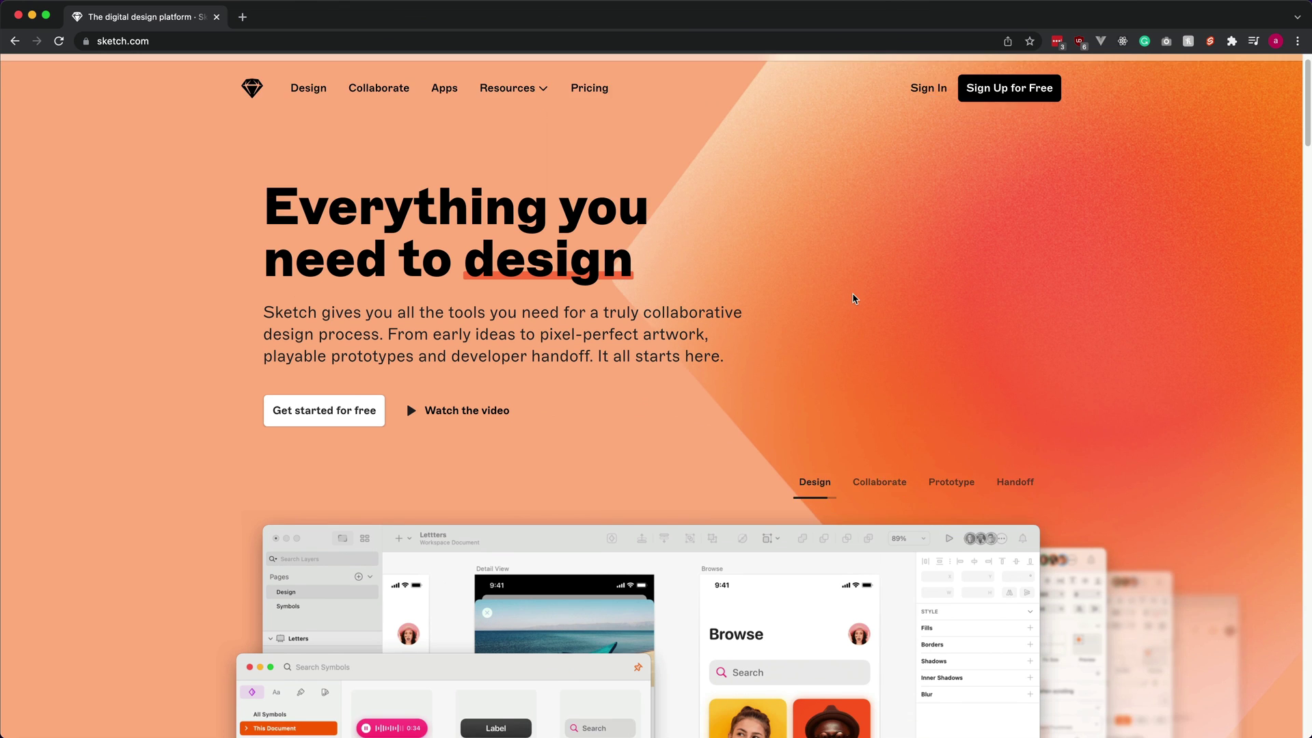
{"action": "scroll", "coordinate": [852, 299], "scroll_direction": "down", "scroll_amount": 5}
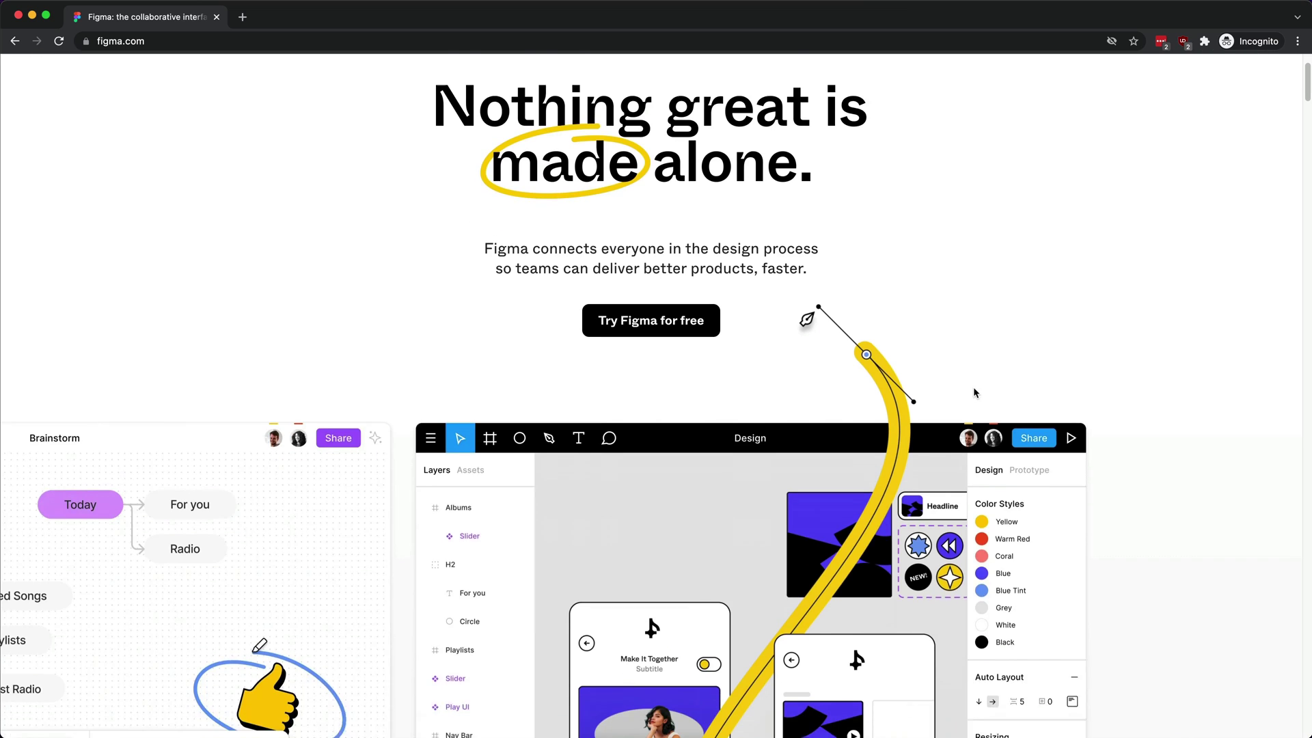
{"action": "scroll", "coordinate": [972, 387], "scroll_direction": "down", "scroll_amount": 5}
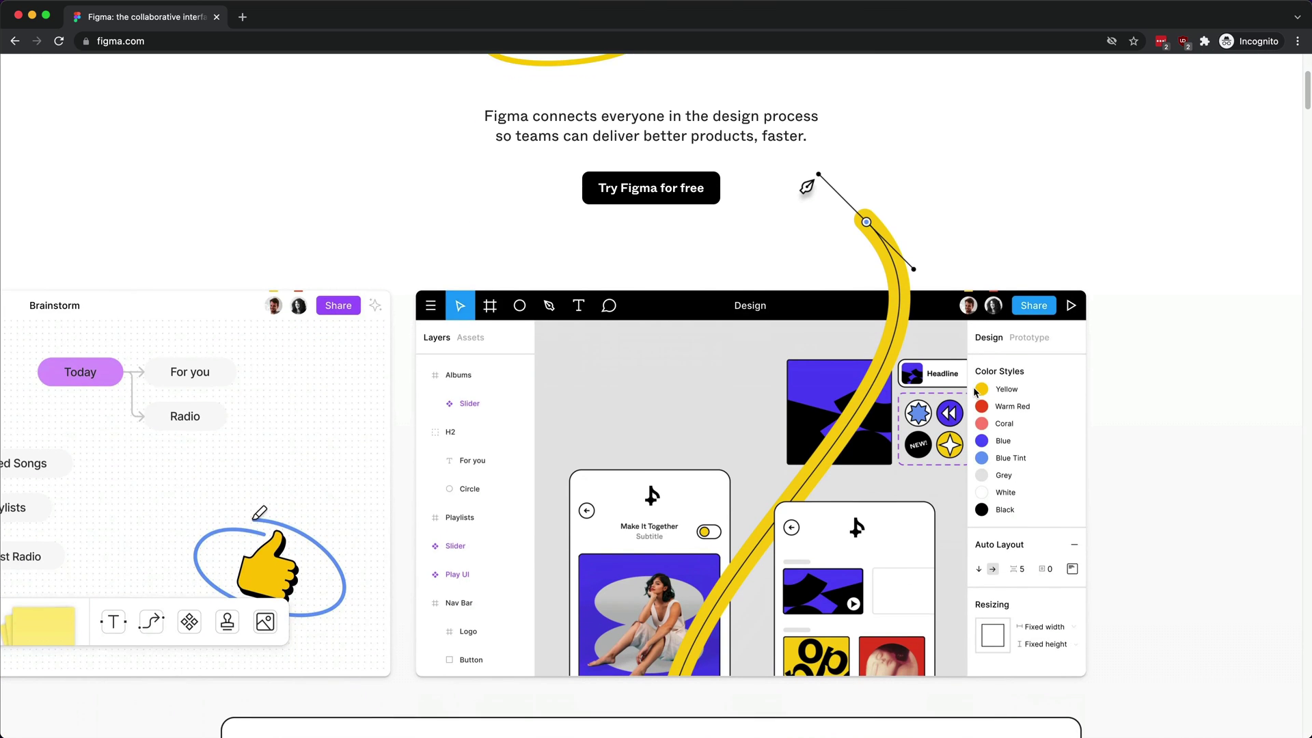
{"action": "scroll", "coordinate": [975, 391], "scroll_direction": "down", "scroll_amount": 8}
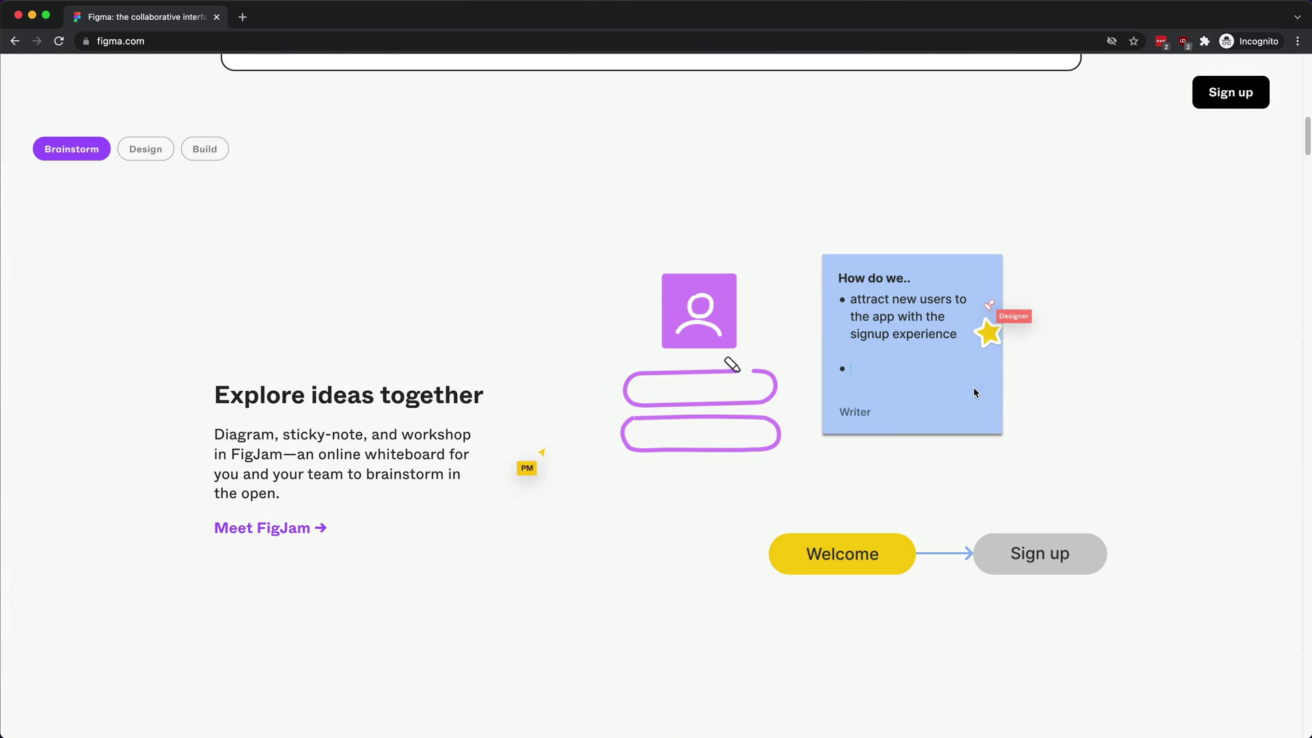
{"action": "left_click", "coordinate": [145, 155]}
{"action": "left_click", "coordinate": [198, 98]}
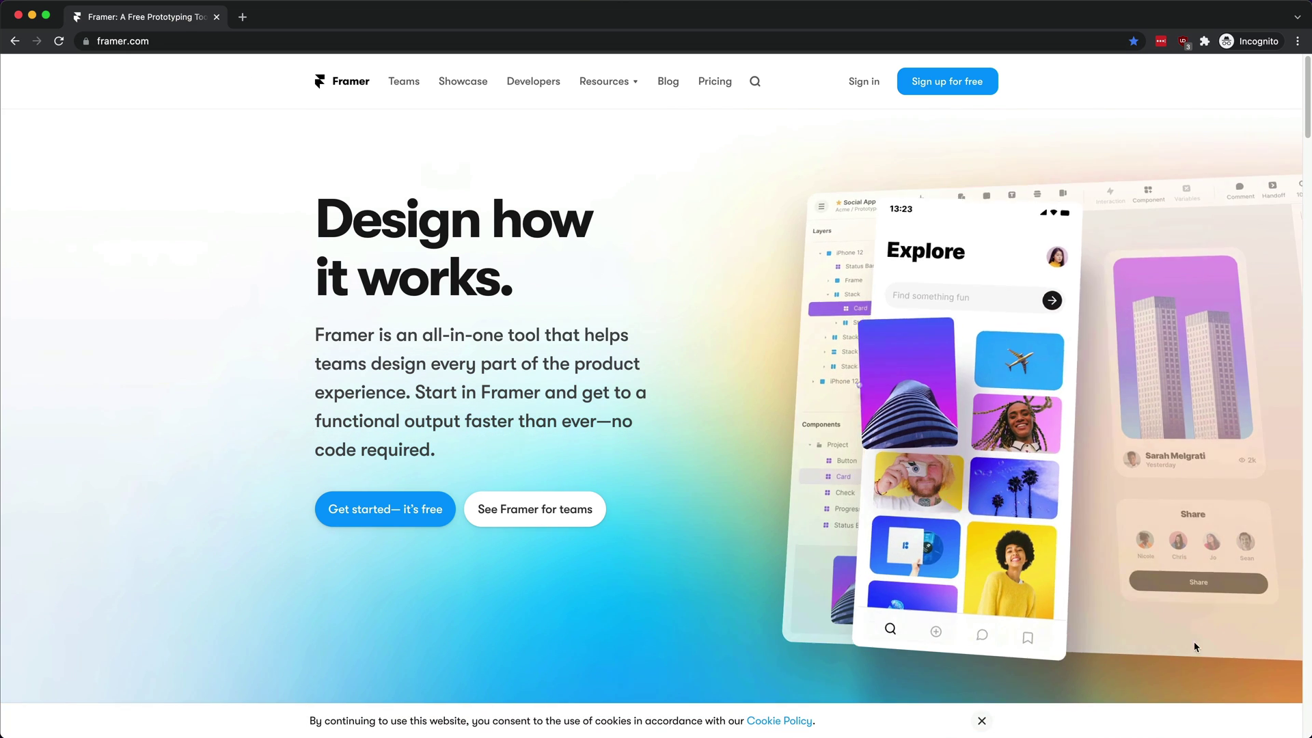
Look through the Framer home page and Adobe's Creative Cloud plans and Adobe XD pages.
{"action": "scroll", "coordinate": [653, 300], "scroll_direction": "down", "scroll_amount": 7}
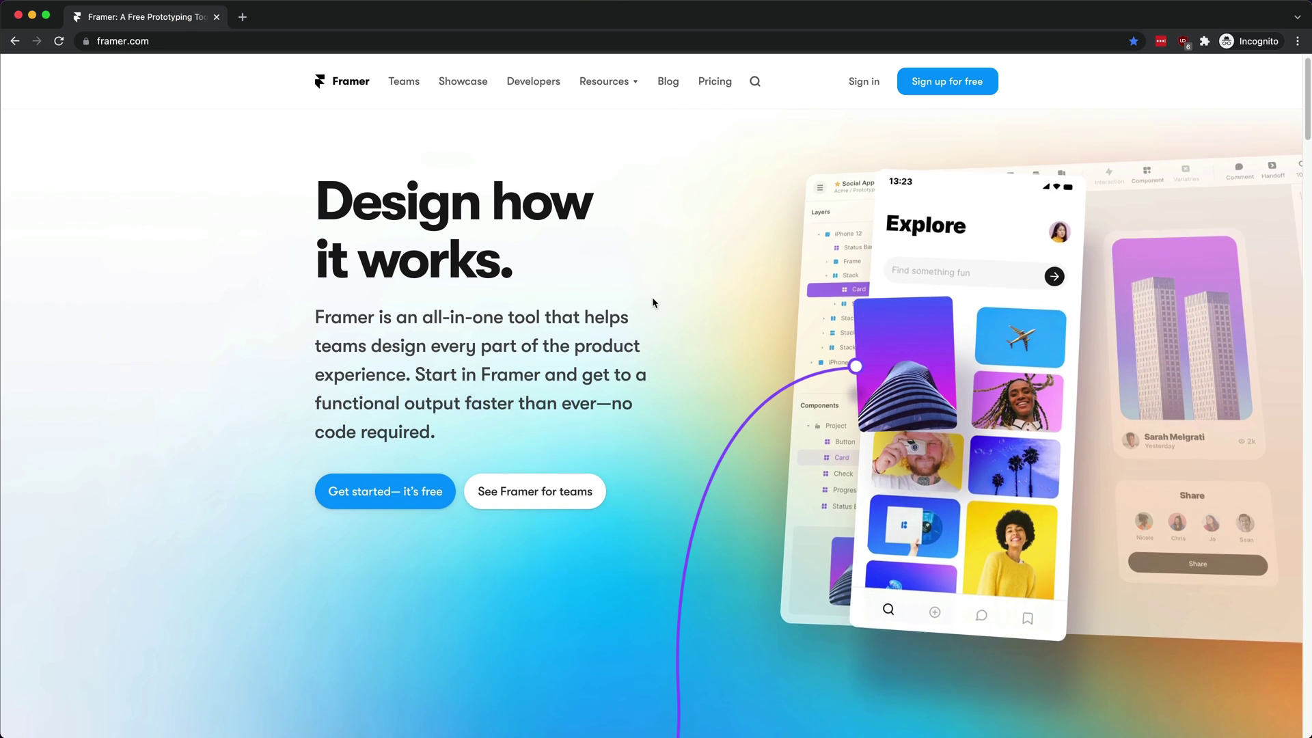
{"action": "scroll", "coordinate": [652, 302], "scroll_direction": "down", "scroll_amount": 2}
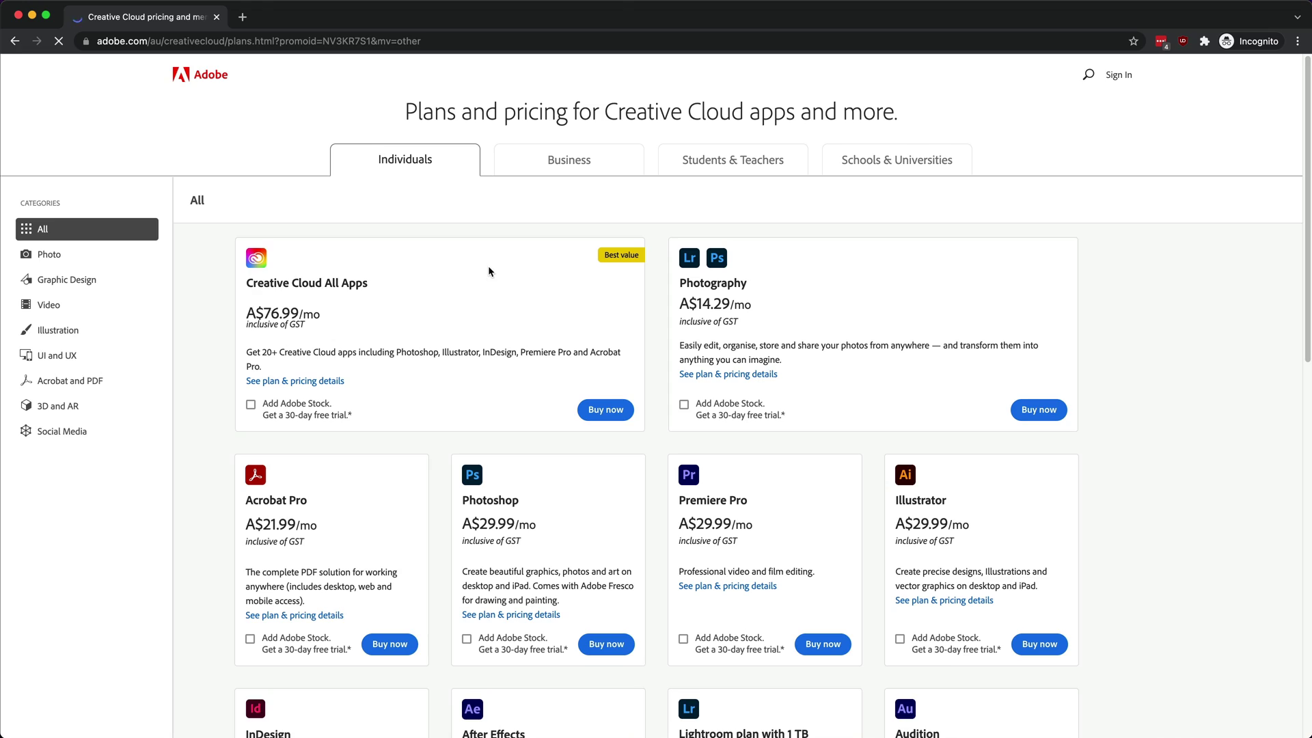
{"action": "scroll", "coordinate": [474, 273], "scroll_direction": "down", "scroll_amount": 2}
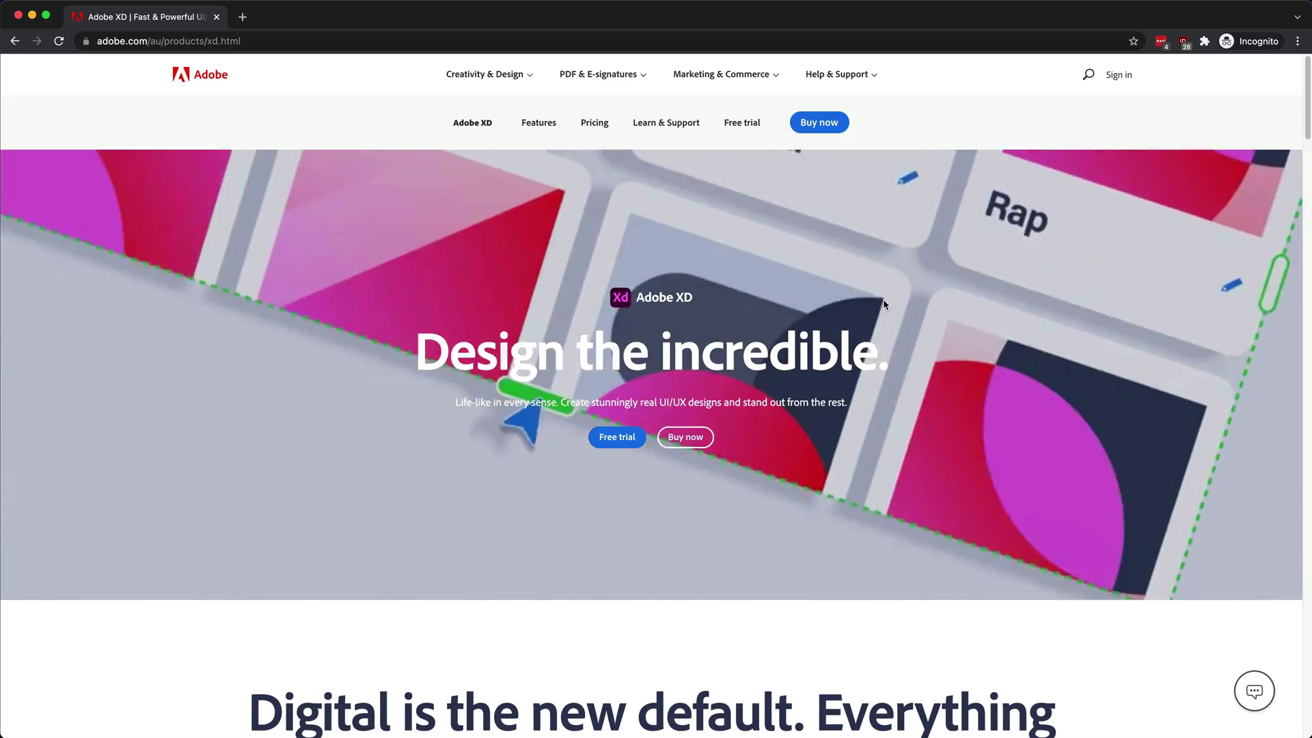
{"action": "scroll", "coordinate": [883, 304], "scroll_direction": "down", "scroll_amount": 4}
{"action": "scroll", "coordinate": [883, 300], "scroll_direction": "down", "scroll_amount": 8}
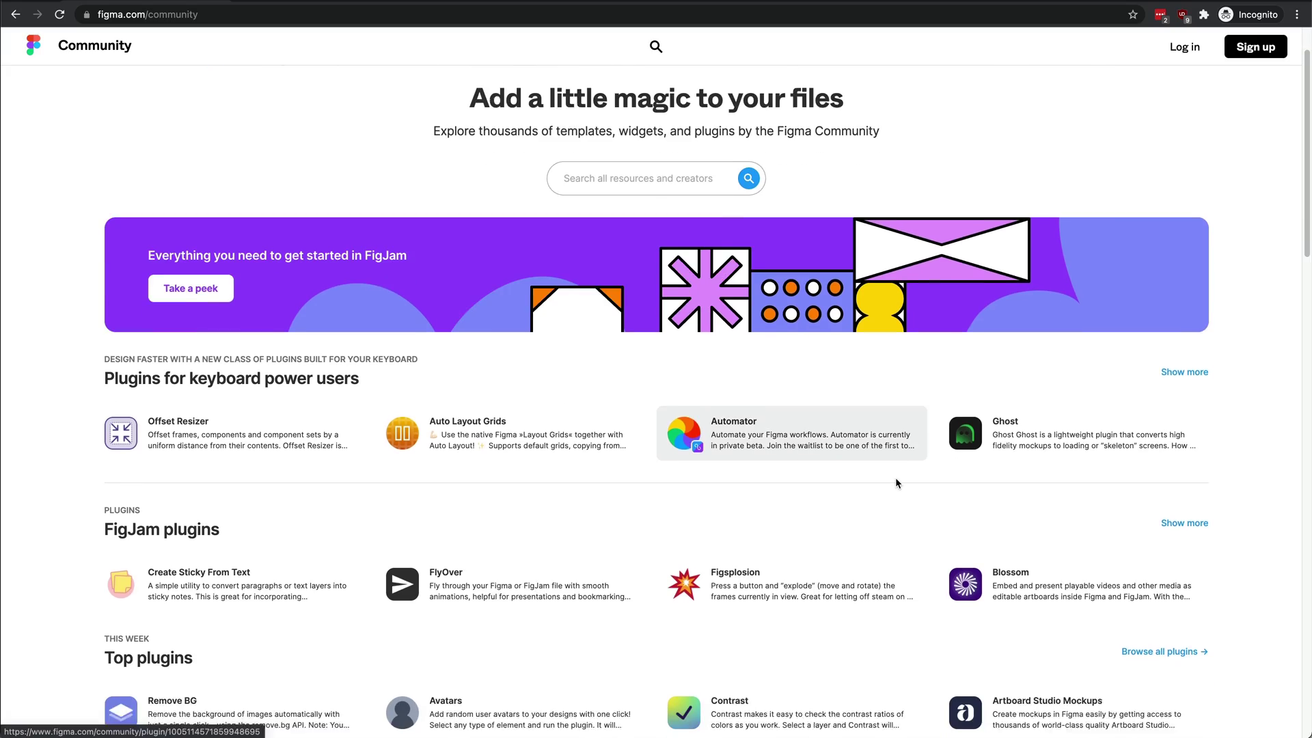
Browse the plugins on the Figma Community page and try out the interactive toggle switch prototype.
{"action": "scroll", "coordinate": [895, 476], "scroll_direction": "down", "scroll_amount": 5}
{"action": "left_click", "coordinate": [251, 461]}
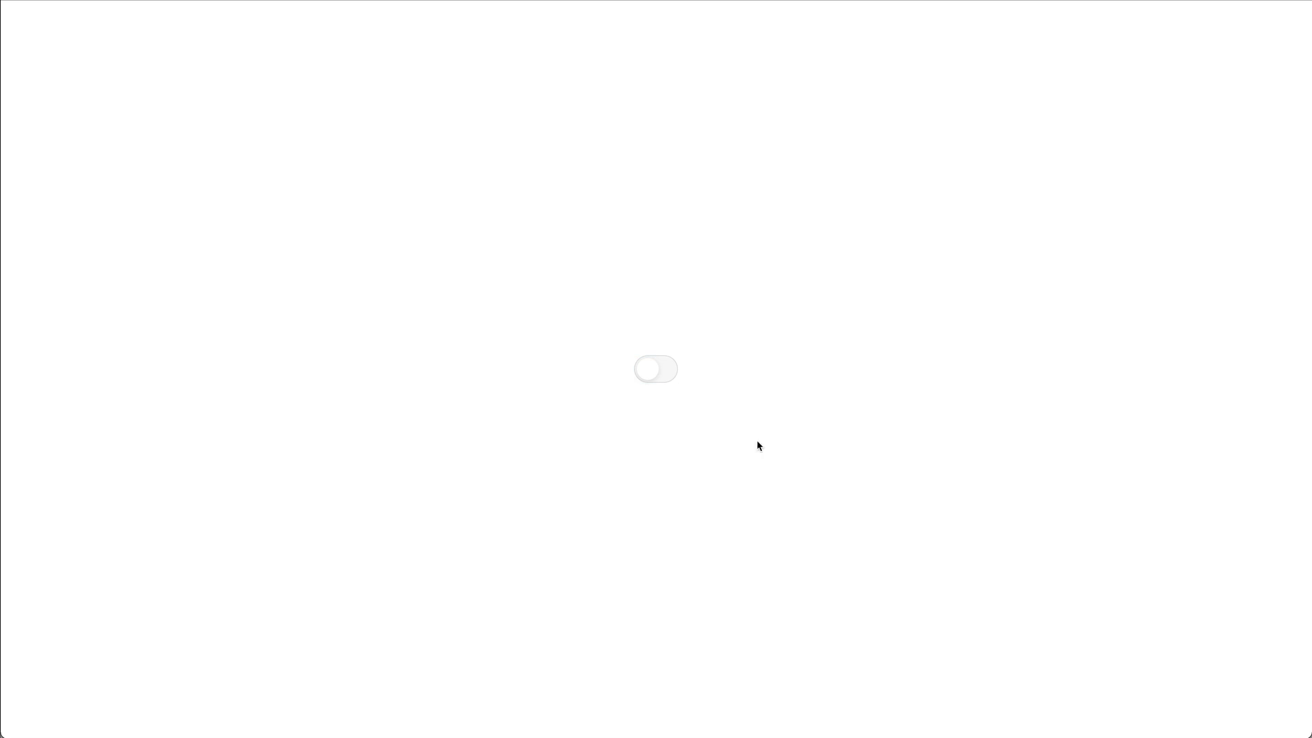
{"action": "left_click", "coordinate": [655, 378]}
{"action": "left_click", "coordinate": [655, 378]}
{"action": "left_click", "coordinate": [654, 378]}
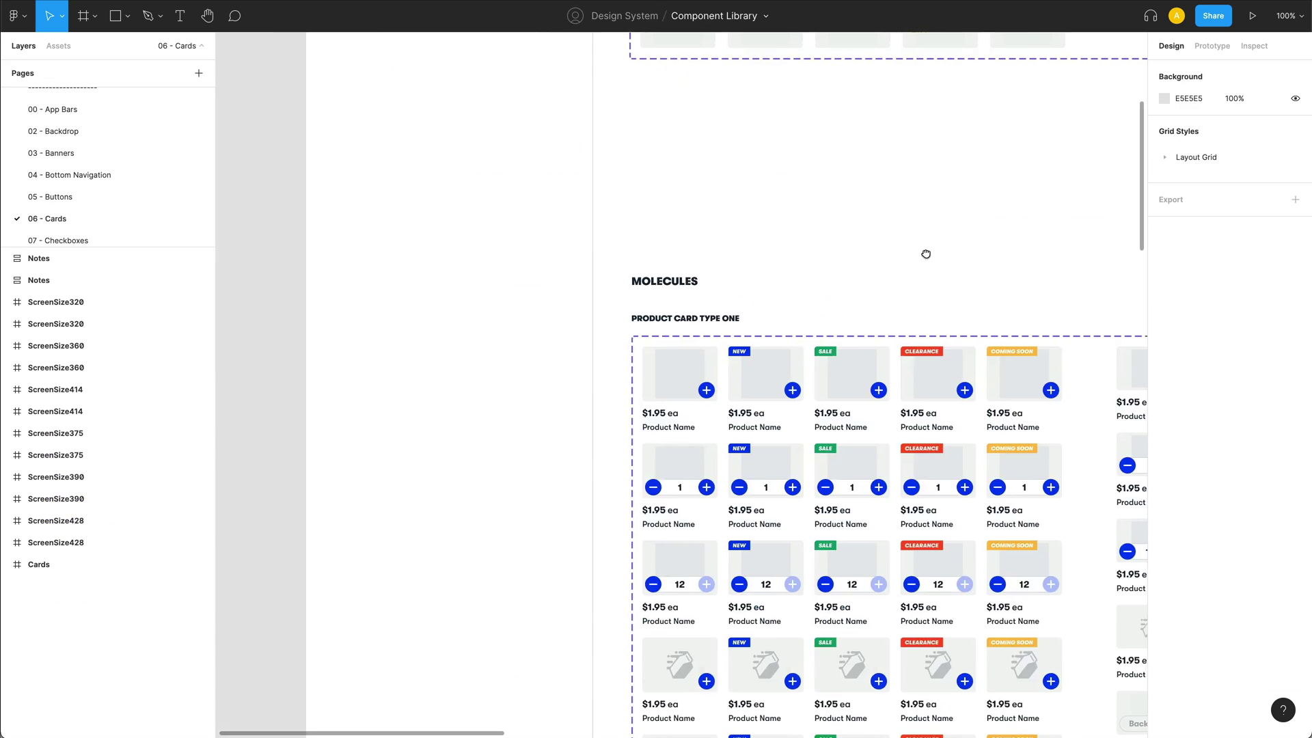
Examine the Product Card Type One variants in the Component Library and inspect the large primary button's properties and code.
{"action": "left_click_drag", "start_coordinate": [926, 254], "coordinate": [628, 112]}
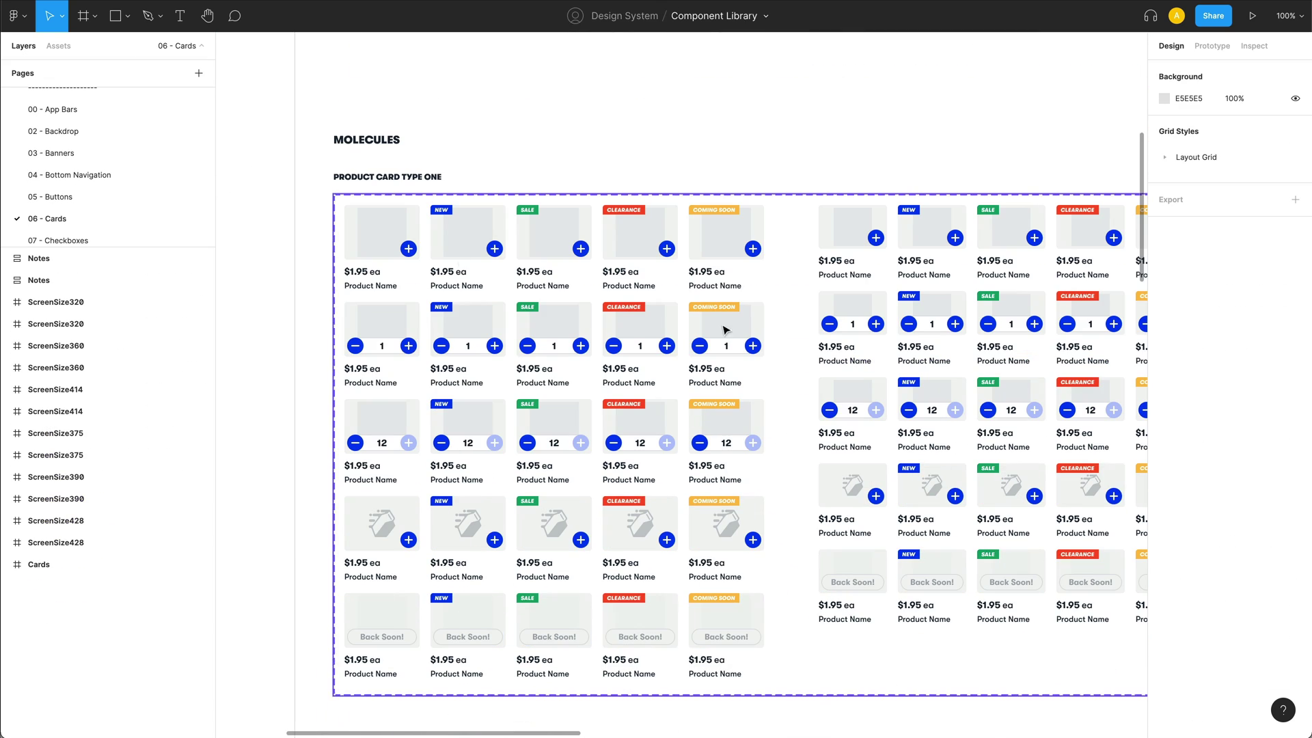
{"action": "left_click", "coordinate": [369, 285]}
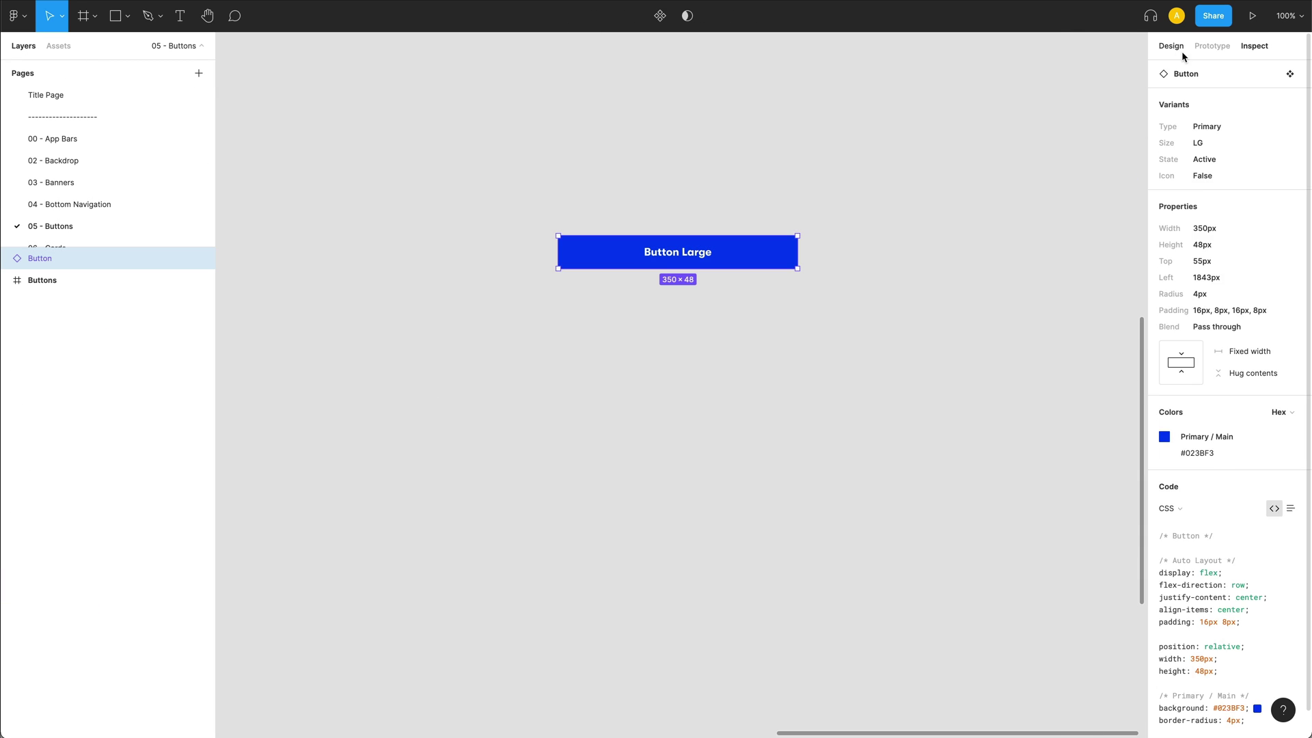
{"action": "left_click", "coordinate": [1236, 247]}
{"action": "left_click", "coordinate": [1257, 268]}
{"action": "left_click", "coordinate": [1248, 273]}
{"action": "left_click", "coordinate": [783, 381]}
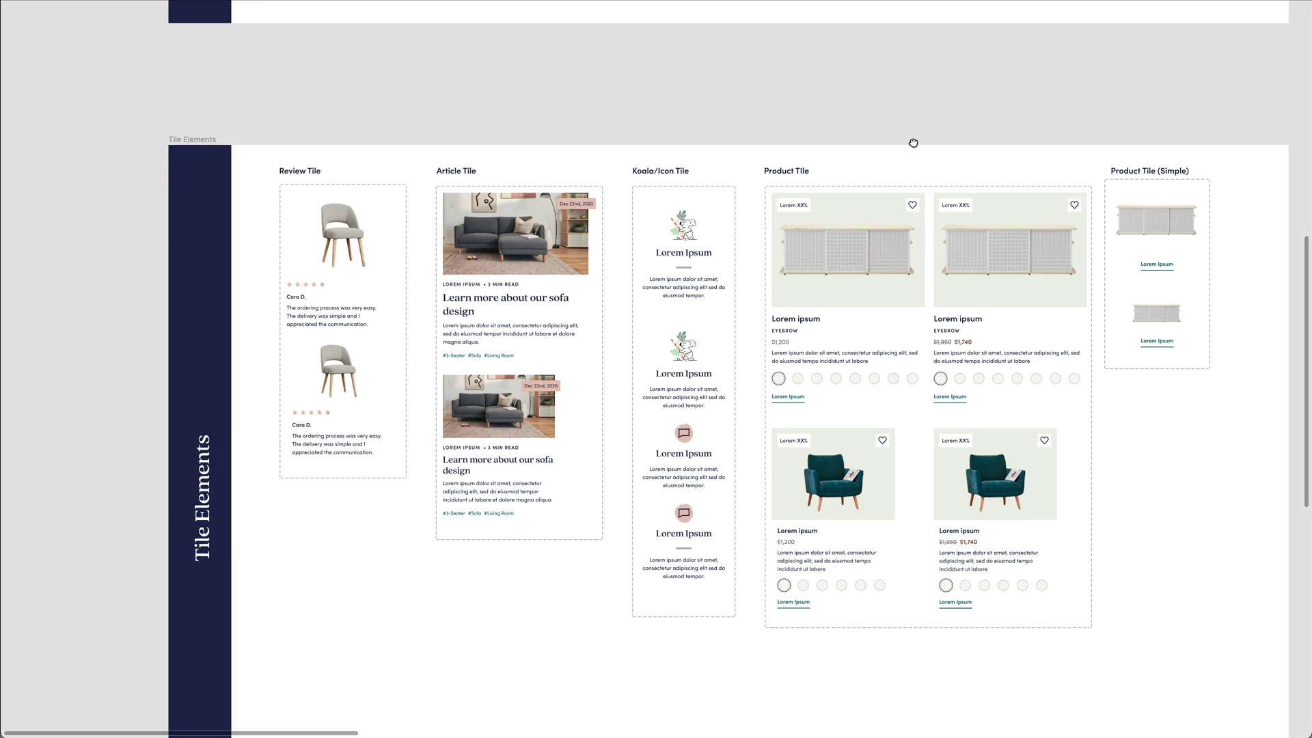
Examine the design system's Tile Elements and Base Elements boards, including the button, checkbox, dropdown and pagination states.
{"action": "scroll", "coordinate": [910, 140], "scroll_direction": "right", "scroll_amount": 15}
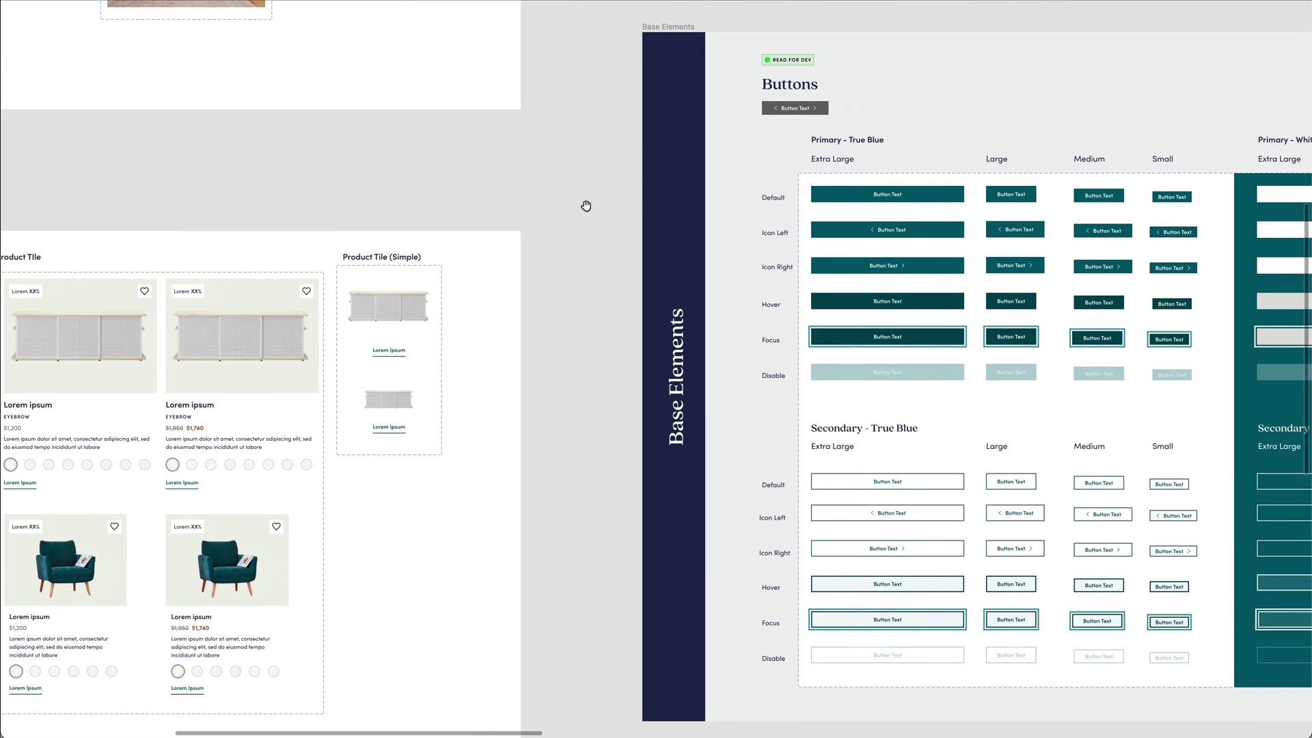
{"action": "scroll", "coordinate": [722, 246], "scroll_direction": "right", "scroll_amount": 20}
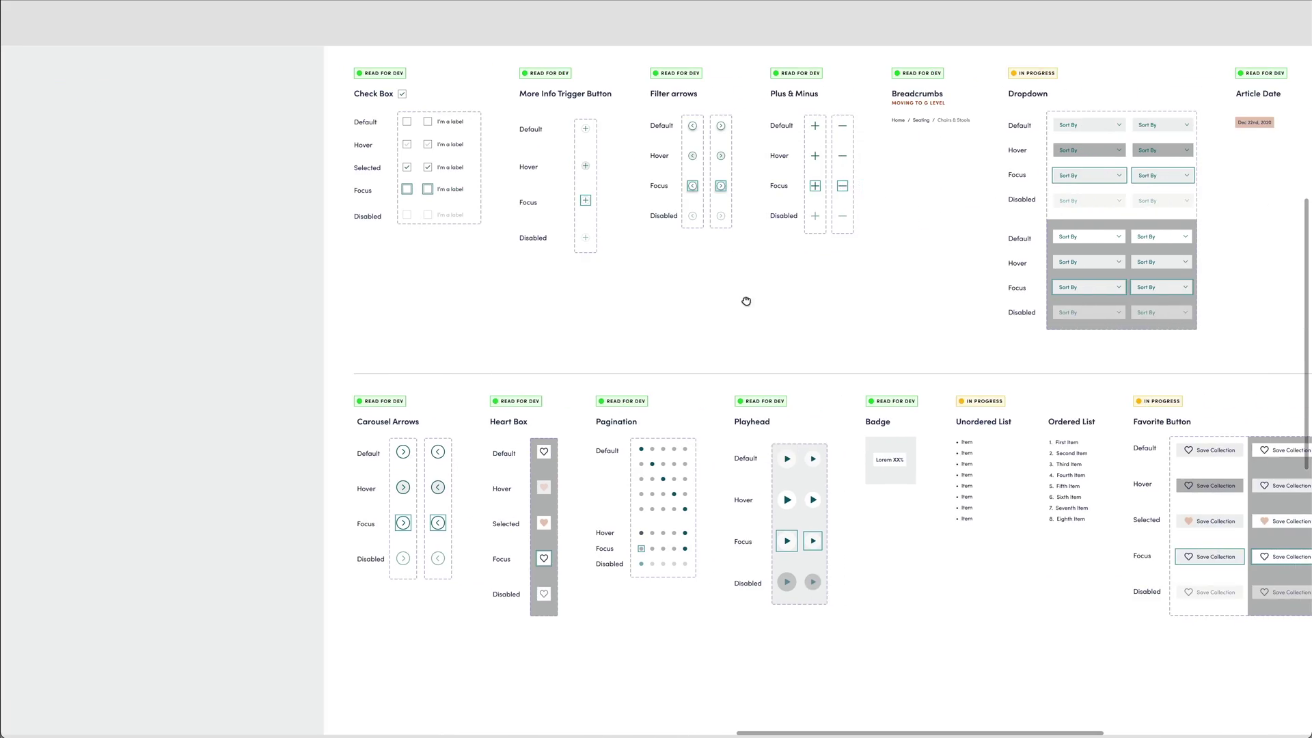
{"action": "scroll", "coordinate": [1084, 298], "scroll_direction": "right", "scroll_amount": 10}
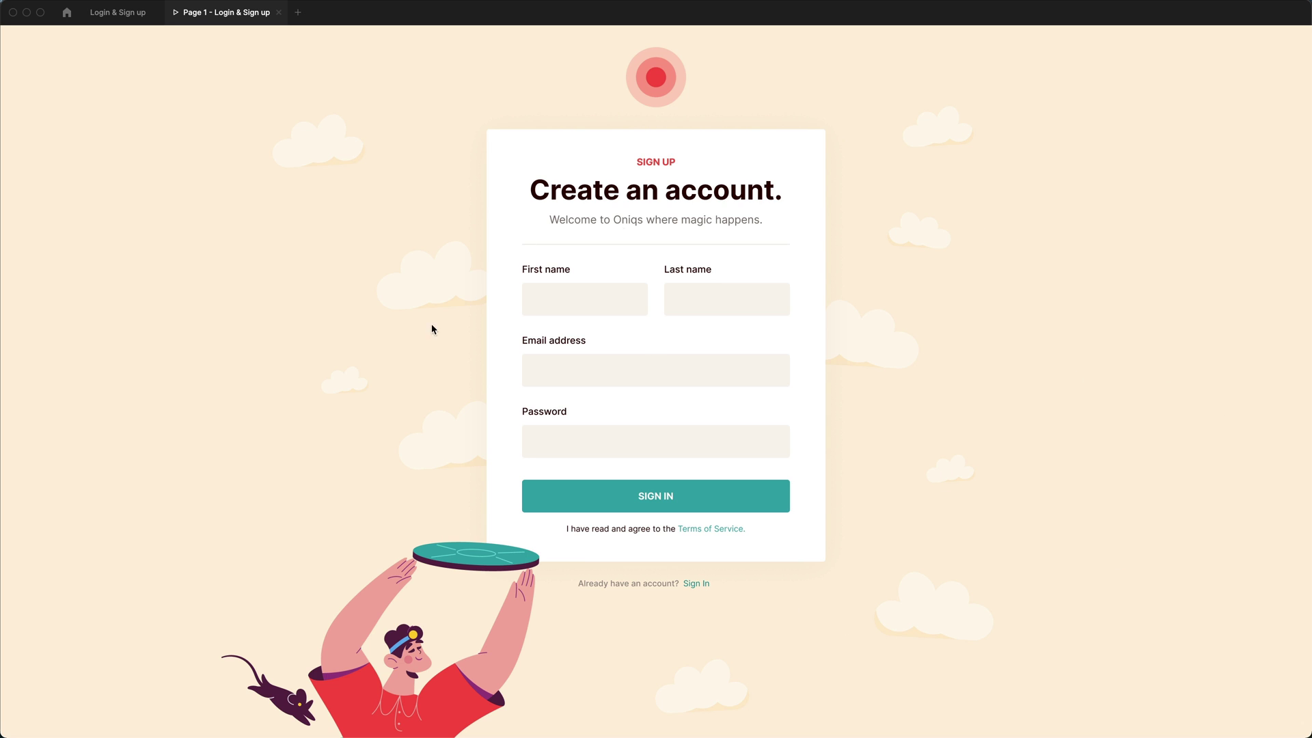
Preview the Login & Sign up prototype by following its Sign In and Create One links between the two screens.
{"action": "left_click", "coordinate": [701, 586]}
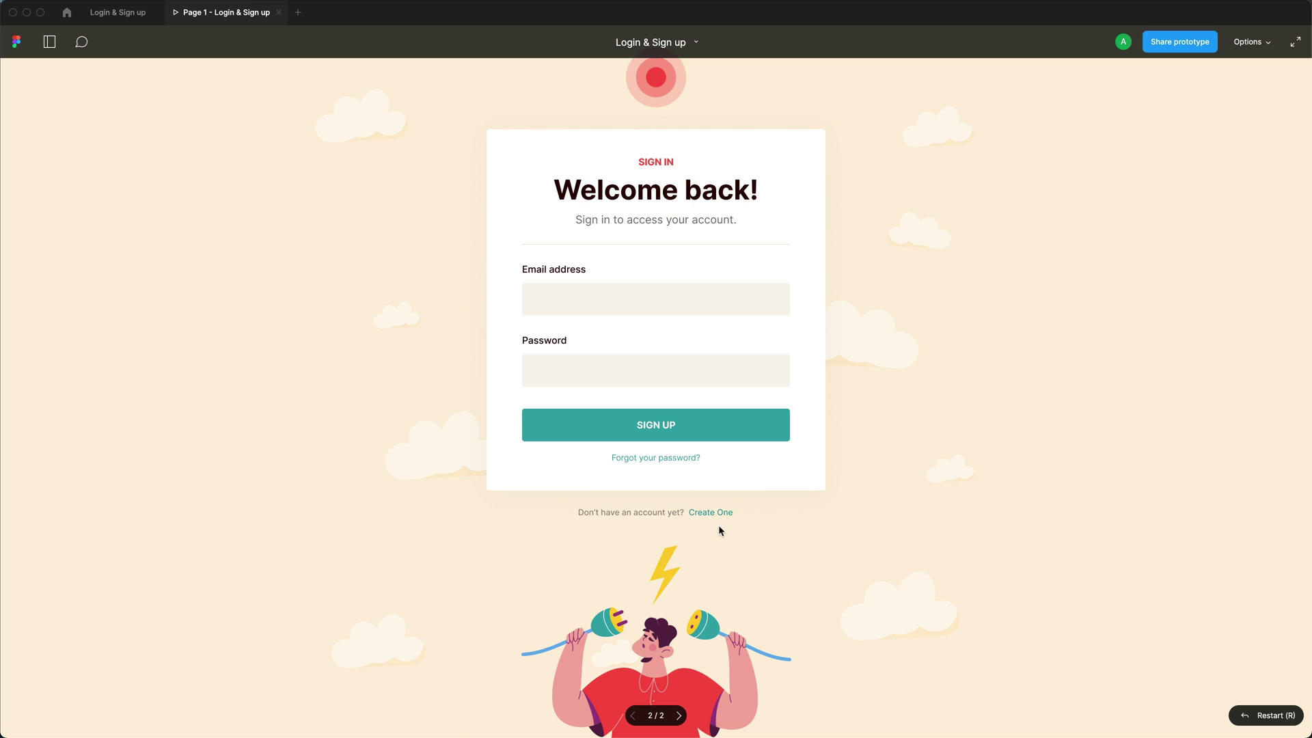
{"action": "key", "text": "Left"}
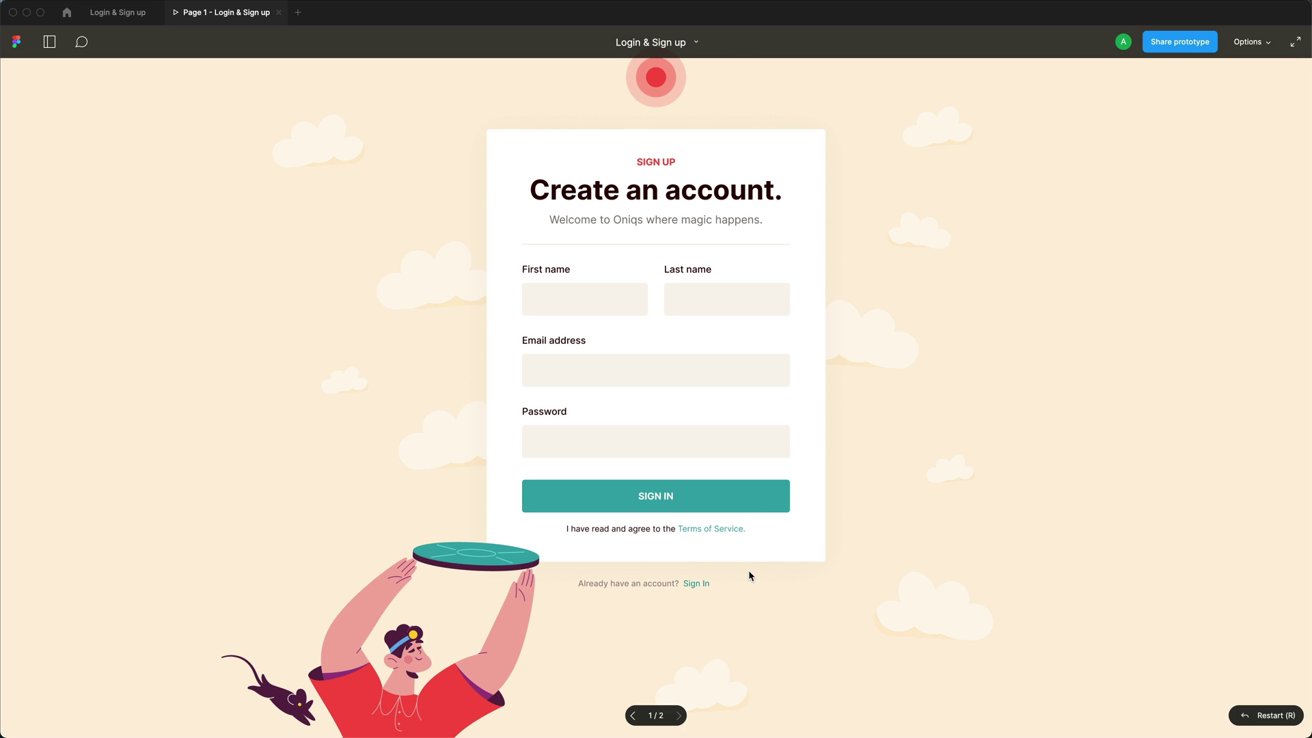
{"action": "left_click", "coordinate": [706, 585]}
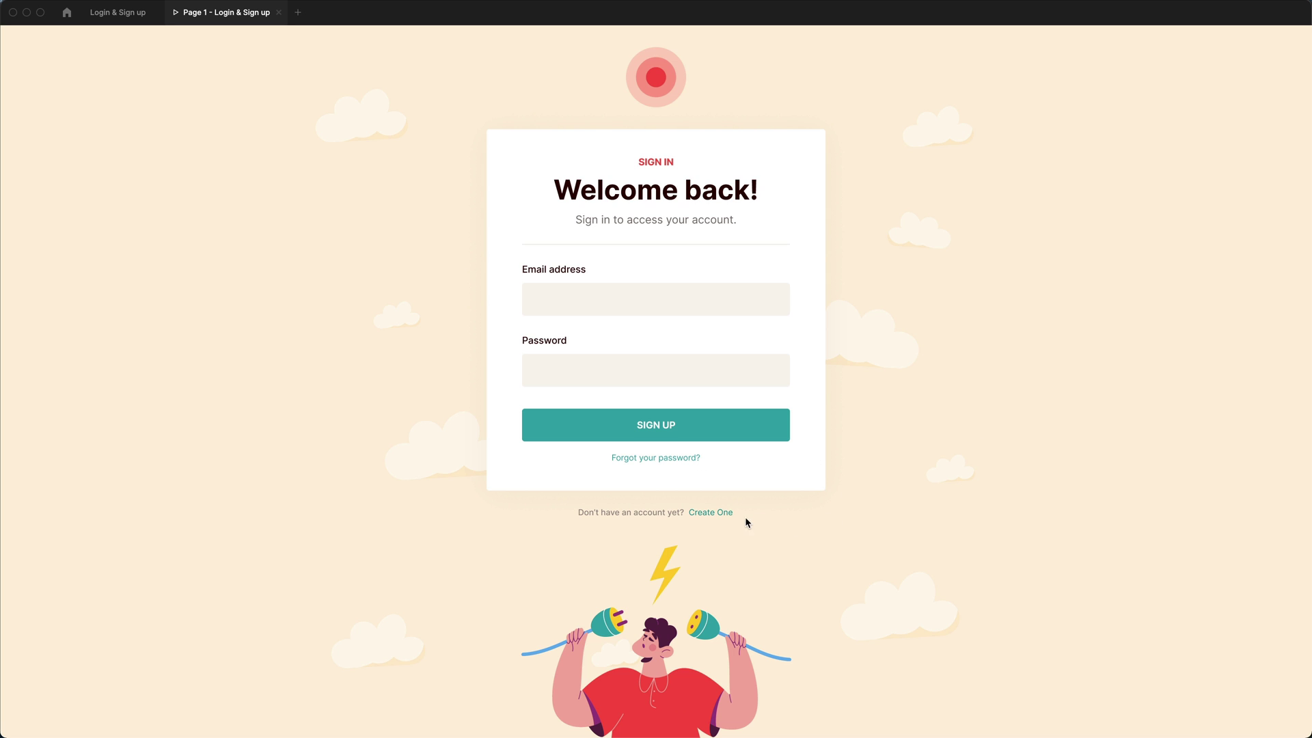
{"action": "left_click", "coordinate": [719, 521]}
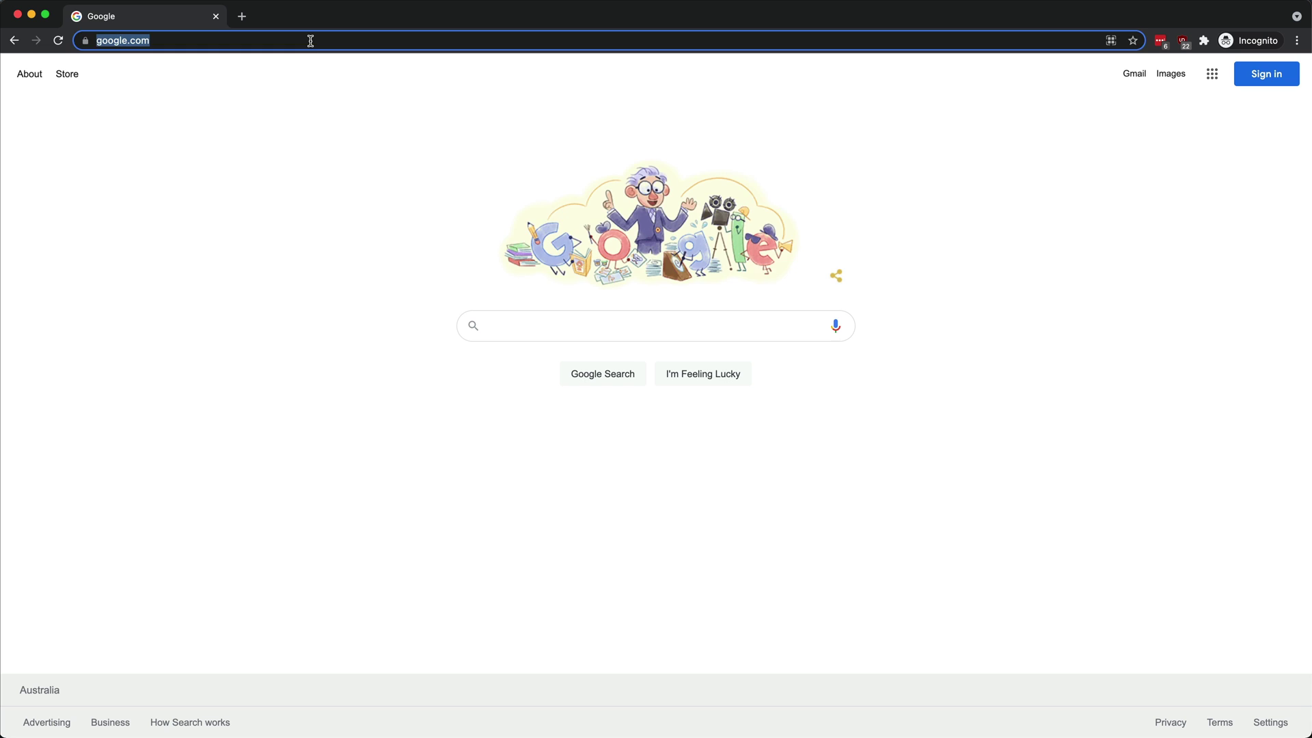
Open figma.com in the browser and dismiss the account sign-up dialog.
{"action": "type", "text": "figma"}
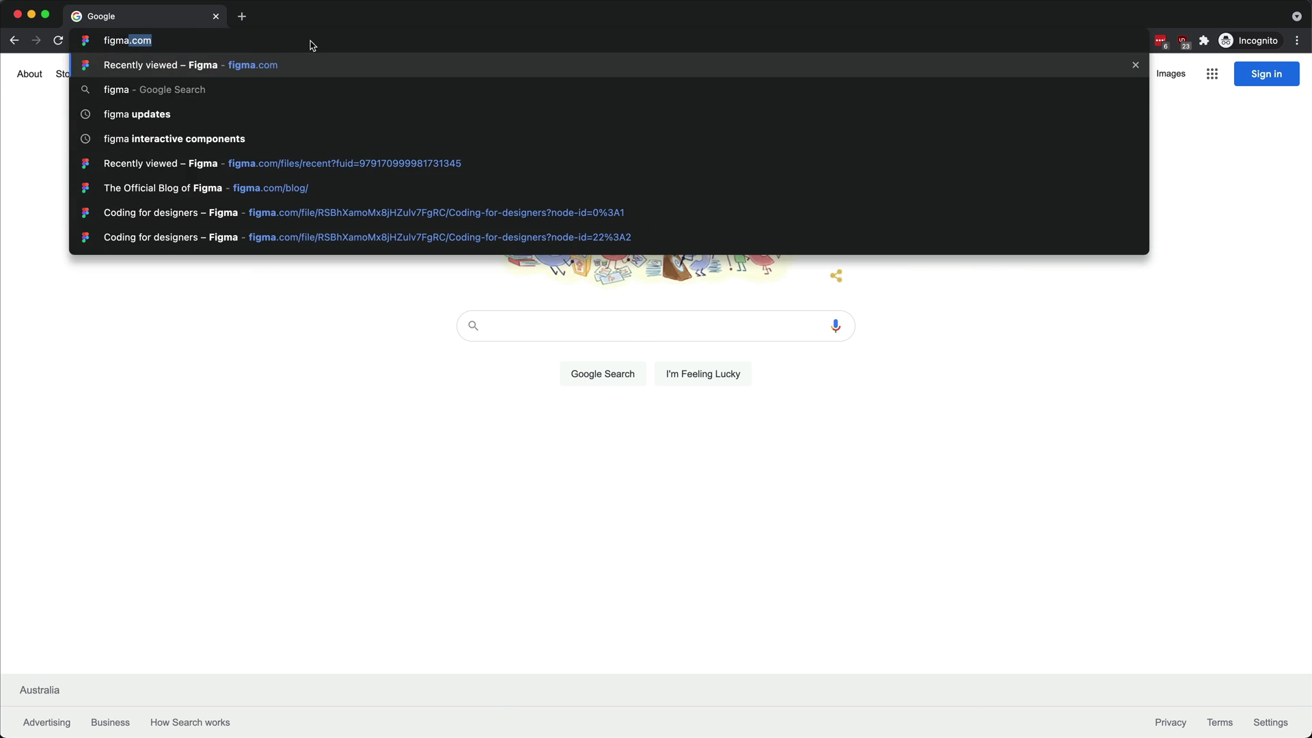
{"action": "key", "text": "Return"}
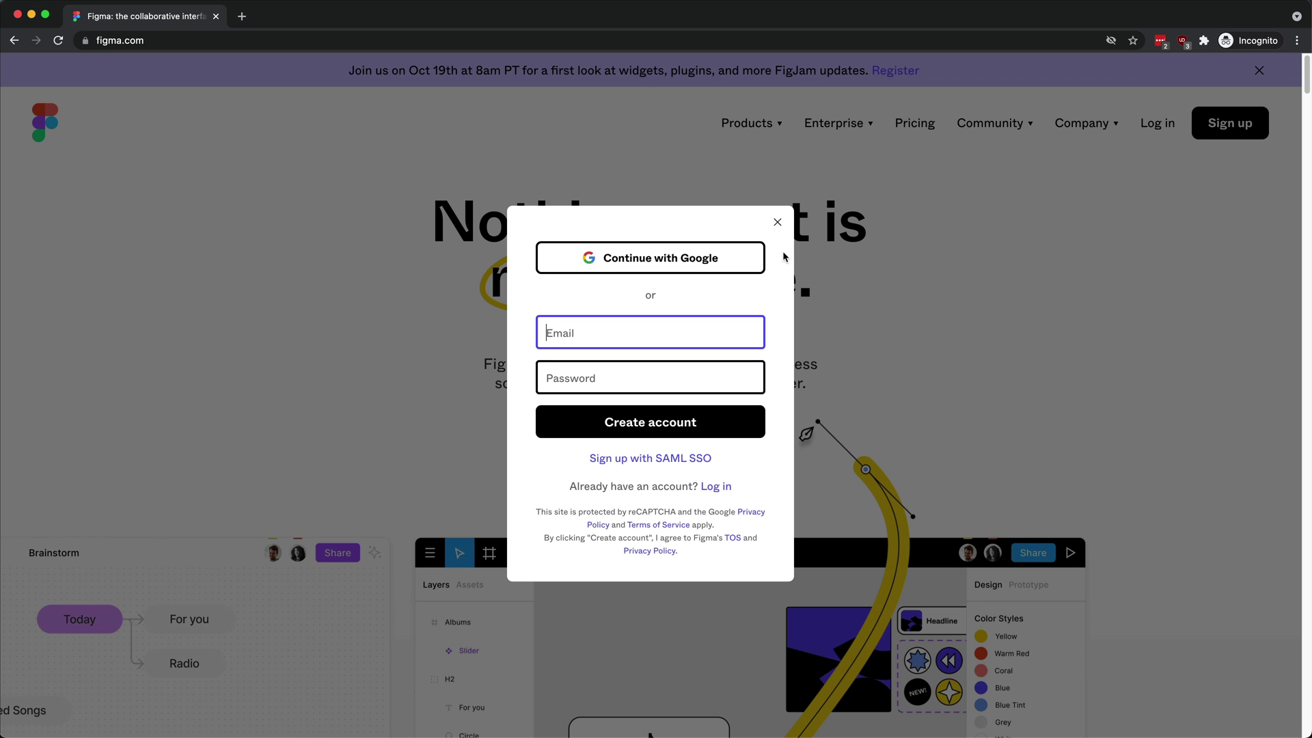
{"action": "left_click", "coordinate": [777, 223]}
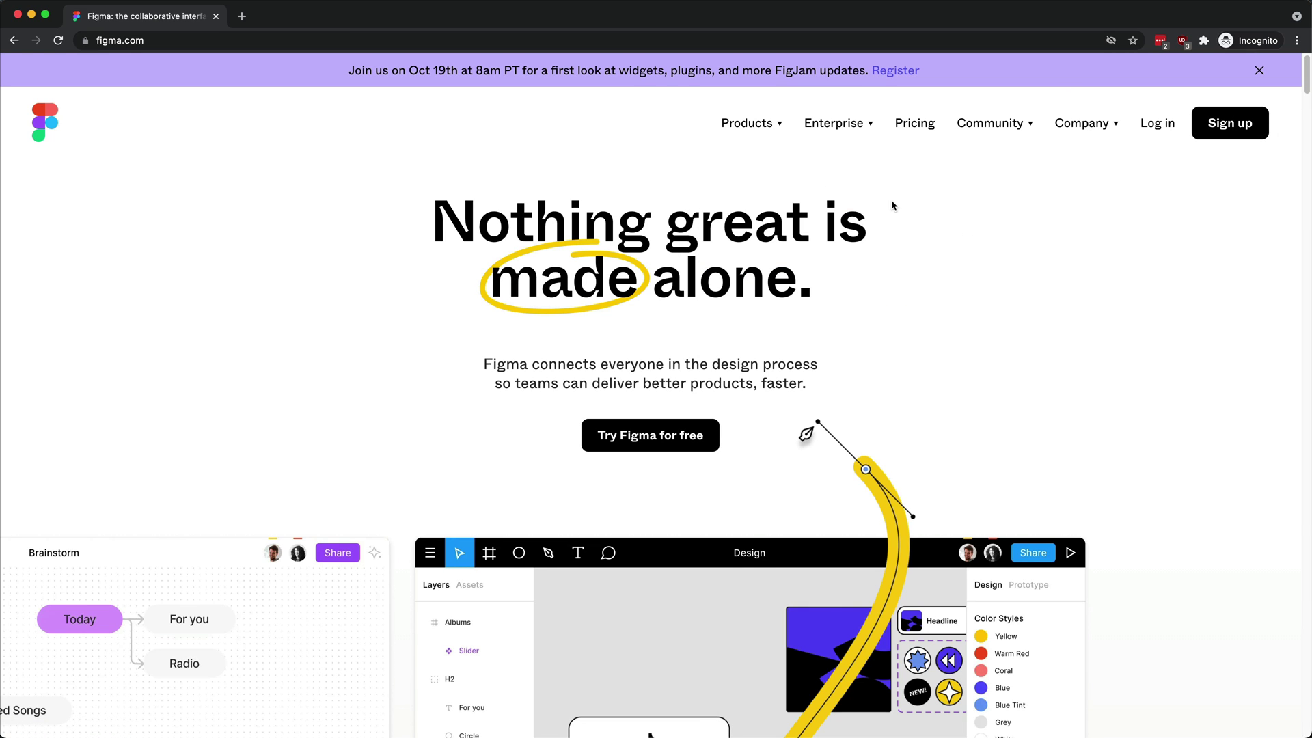
Open Figma's Downloads page from the footer and review the desktop app and font installer options.
{"action": "scroll", "coordinate": [890, 269], "scroll_direction": "down", "scroll_amount": 20}
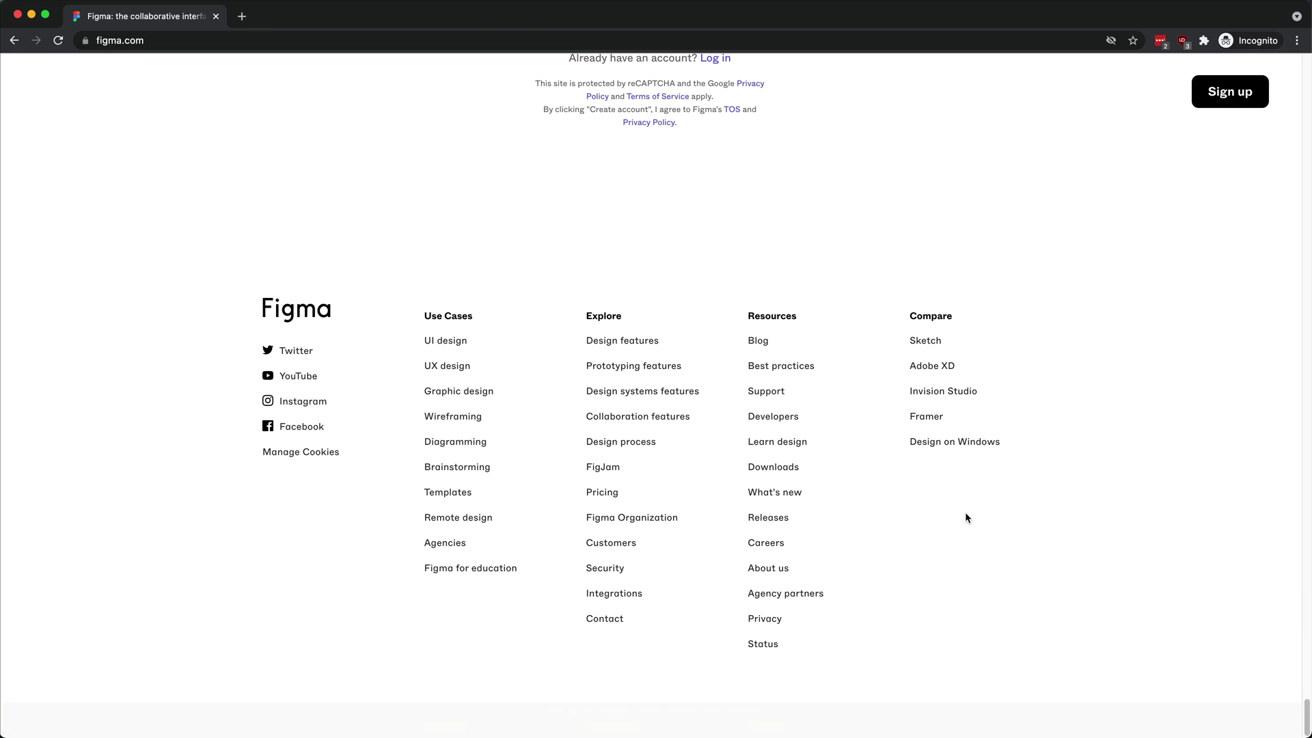
{"action": "left_click", "coordinate": [785, 470]}
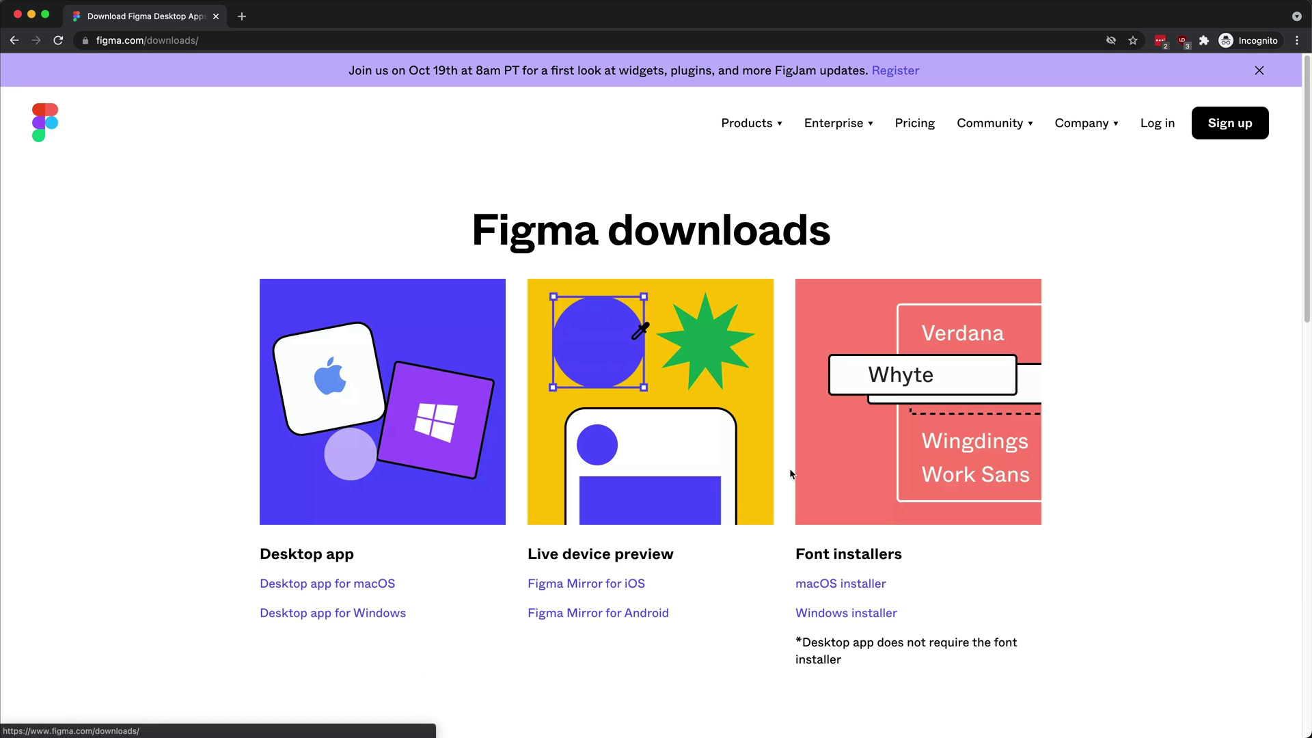
{"action": "left_click_drag", "start_coordinate": [435, 622], "coordinate": [238, 584]}
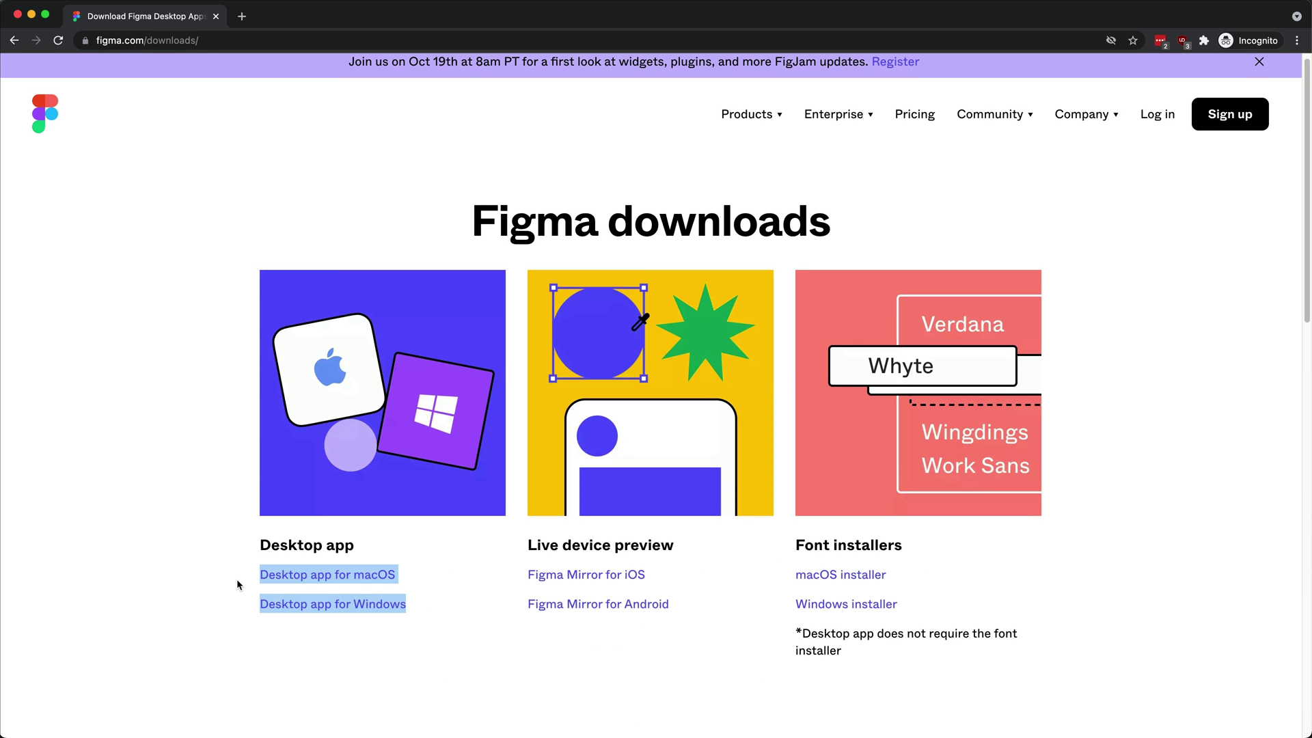
{"action": "left_click", "coordinate": [217, 579]}
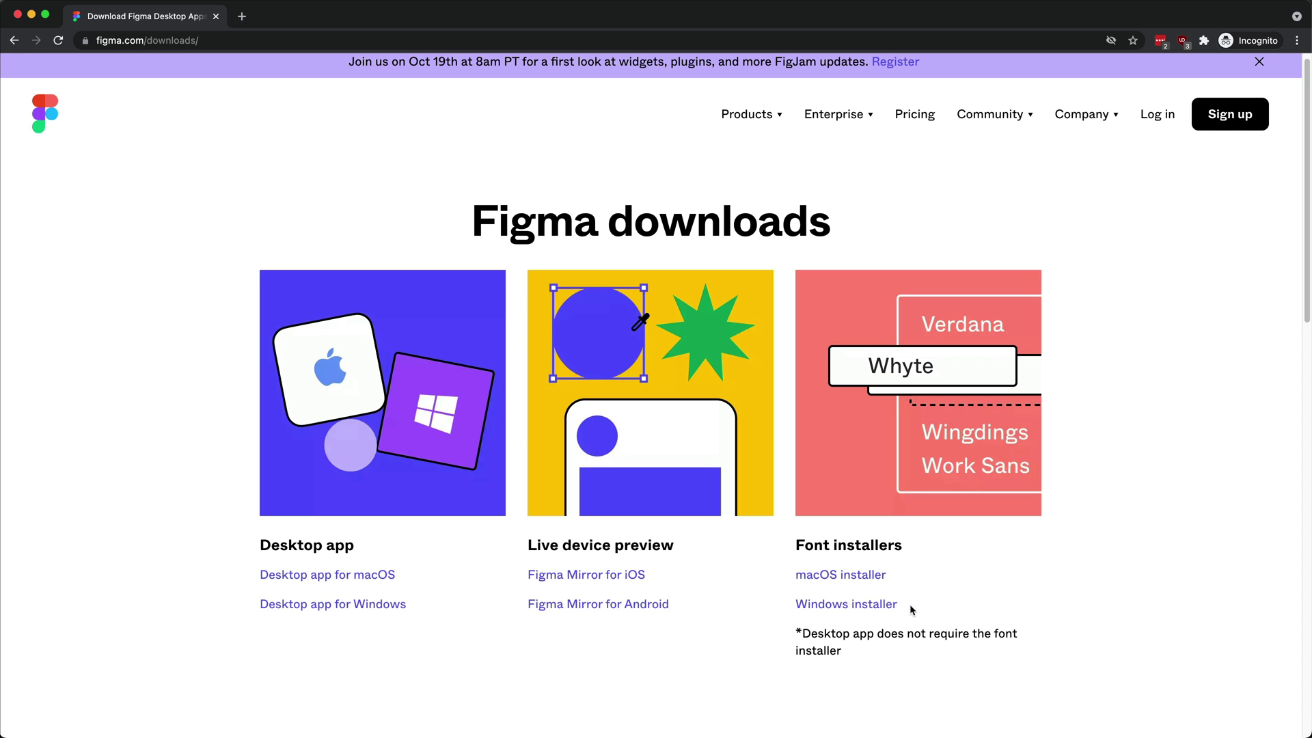
{"action": "left_click_drag", "start_coordinate": [799, 546], "coordinate": [905, 549]}
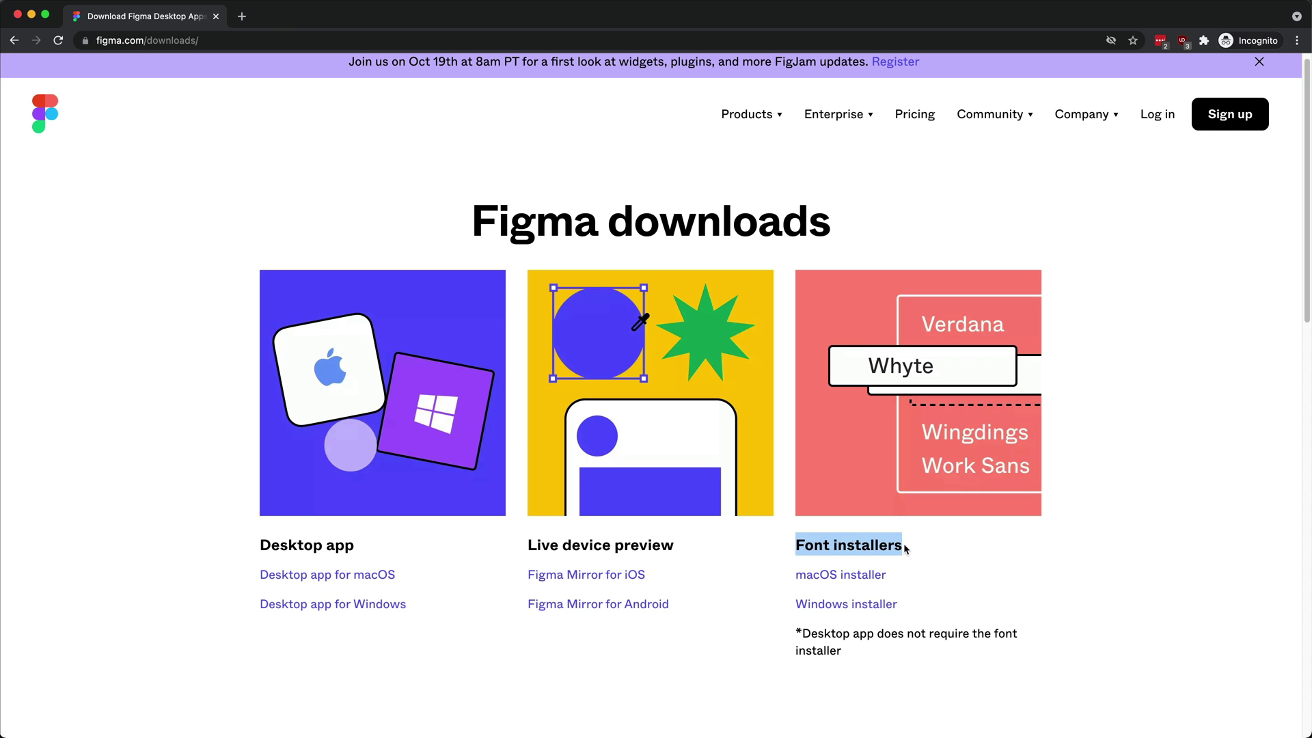
{"action": "left_click", "coordinate": [942, 616]}
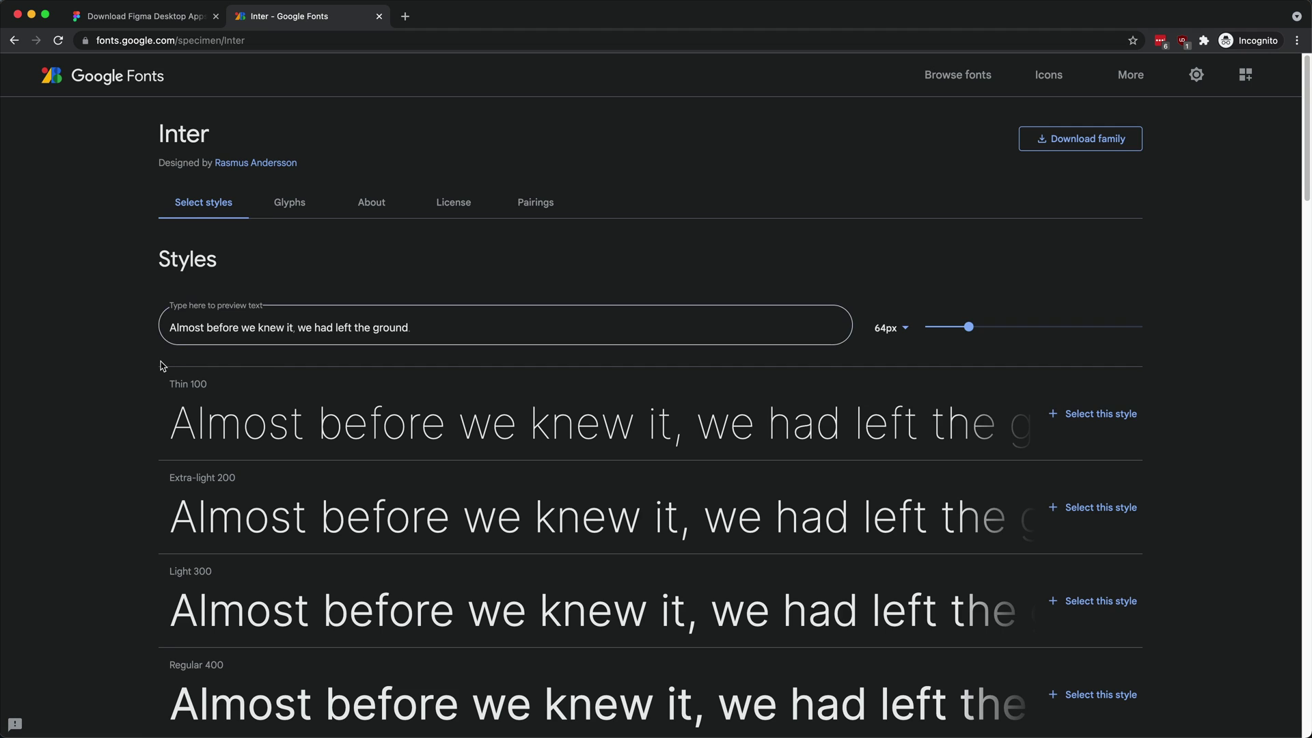
Review the available styles of the Inter font on Google Fonts.
{"action": "scroll", "coordinate": [163, 366], "scroll_direction": "down", "scroll_amount": 5}
{"action": "scroll", "coordinate": [162, 365], "scroll_direction": "up", "scroll_amount": 5}
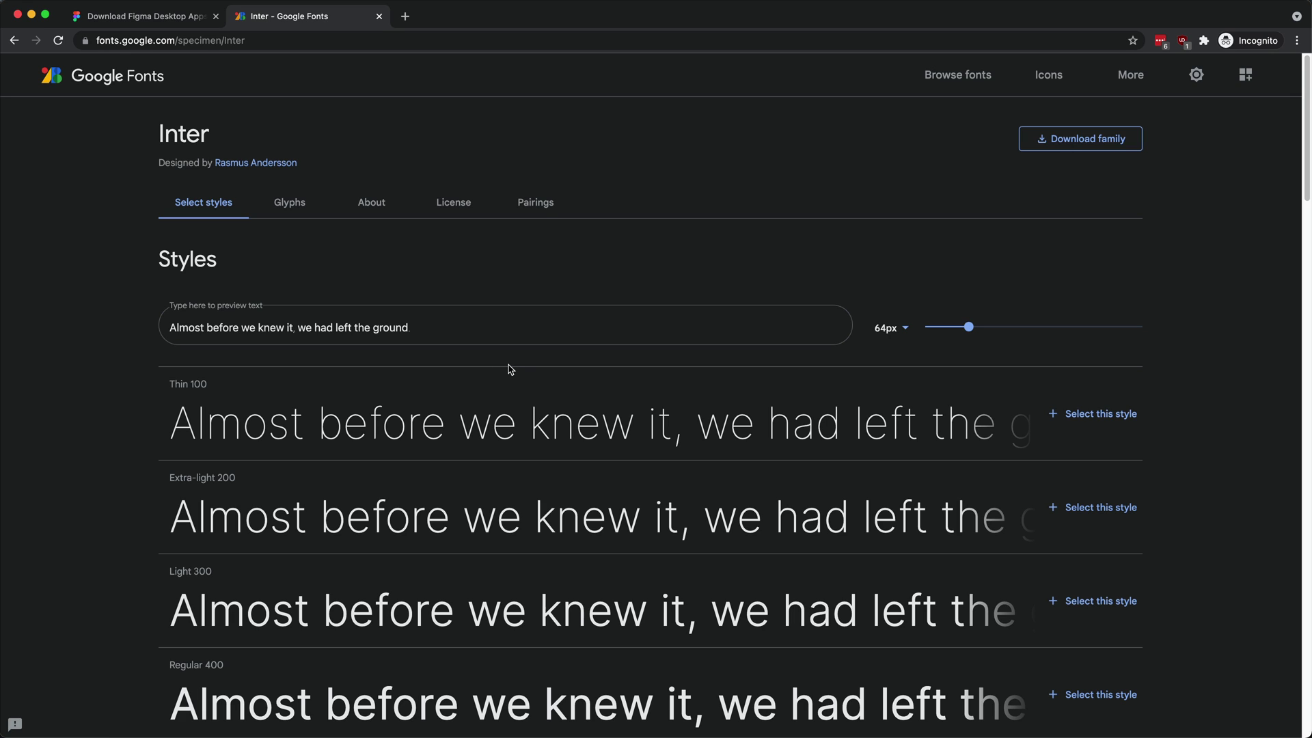
Switch to the Icons8 site and open the Sammy style among its vector illustrations.
{"action": "left_click", "coordinate": [280, 39]}
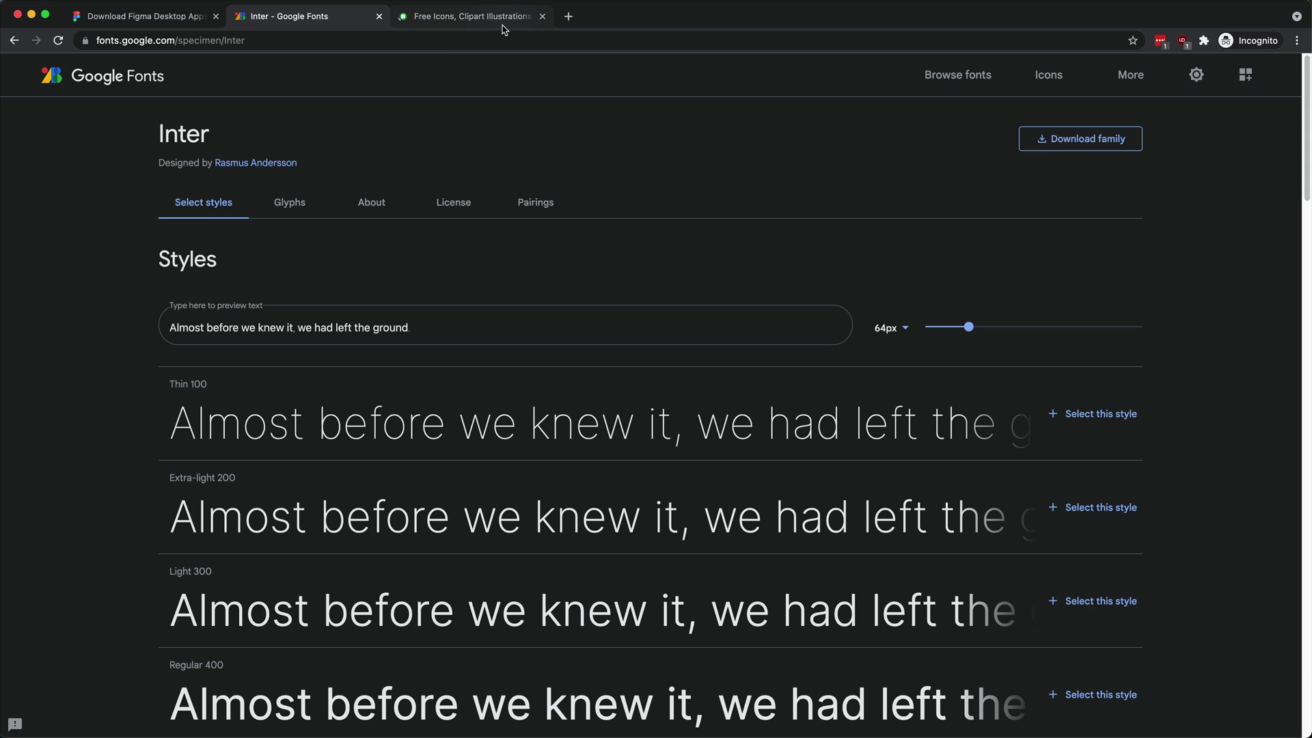
{"action": "left_click", "coordinate": [504, 19]}
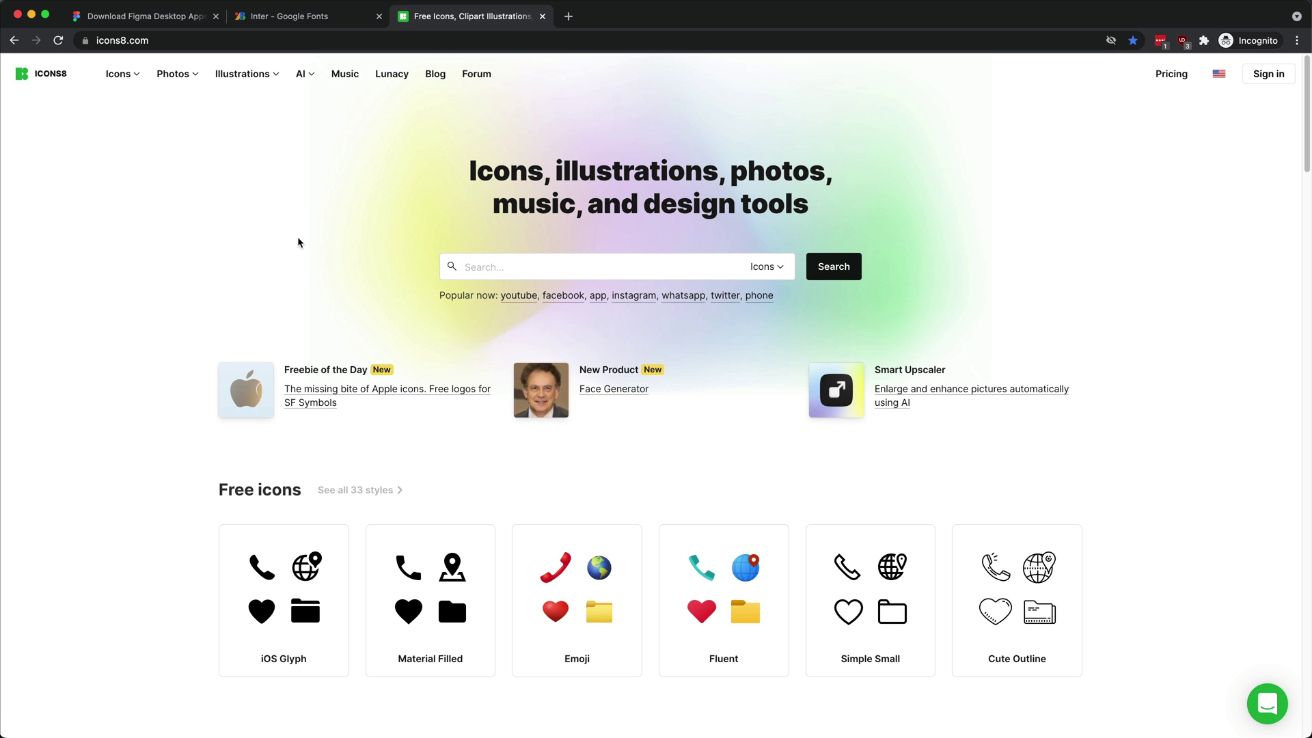
{"action": "mouse_move", "coordinate": [274, 80]}
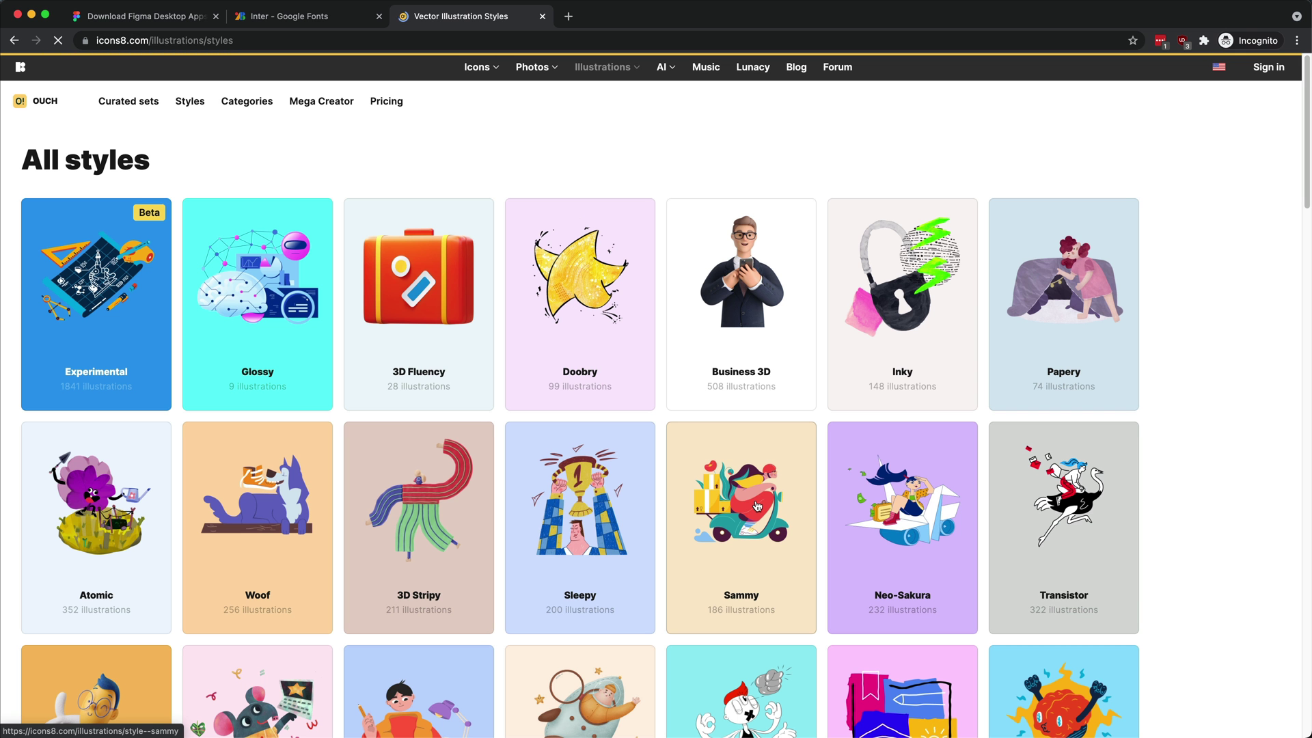
{"action": "left_click", "coordinate": [758, 507]}
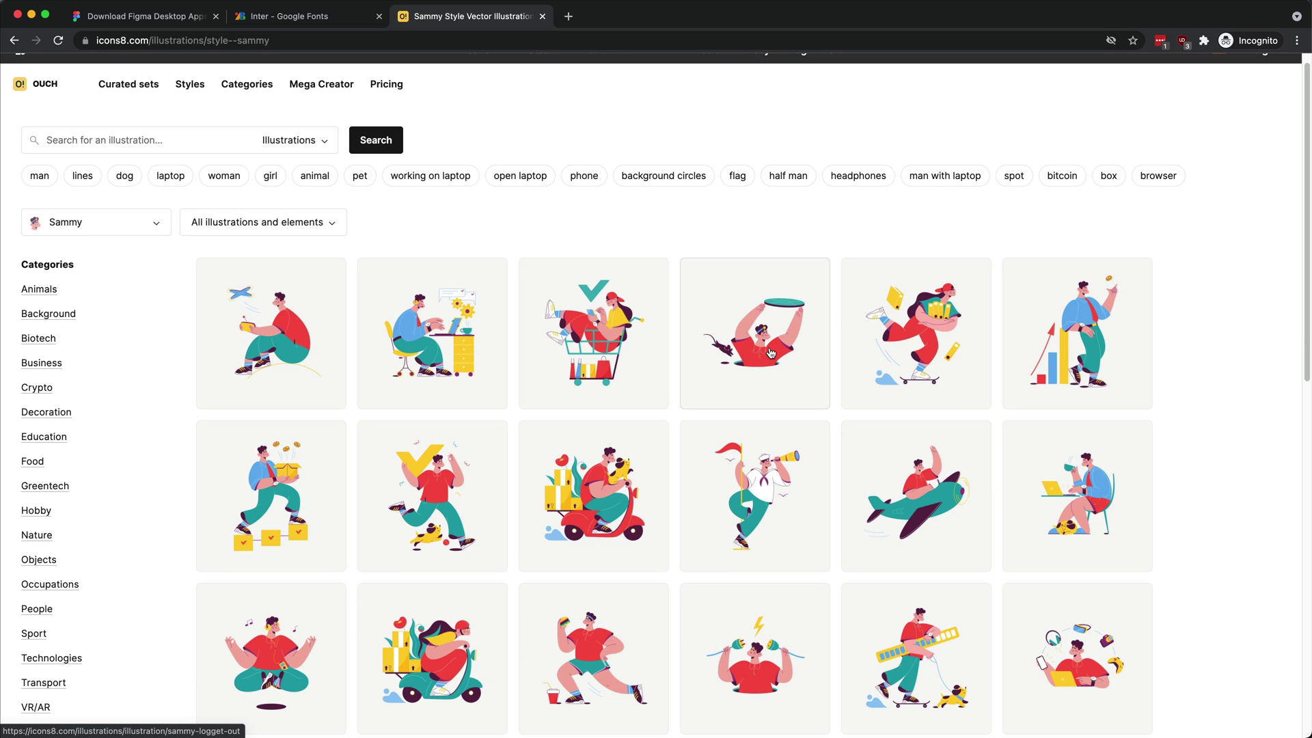
Open the Logget out illustration in the Sammy style and show its download options.
{"action": "left_click", "coordinate": [750, 343]}
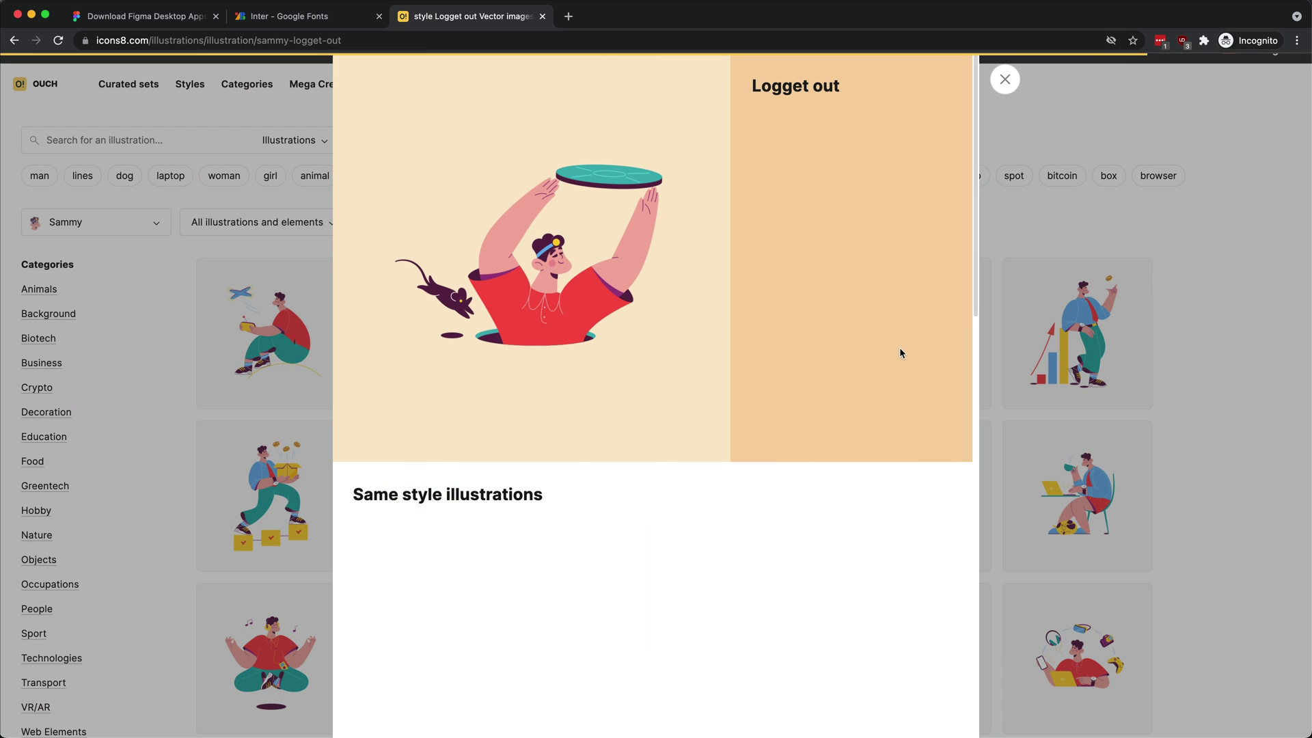
{"action": "left_click", "coordinate": [847, 179]}
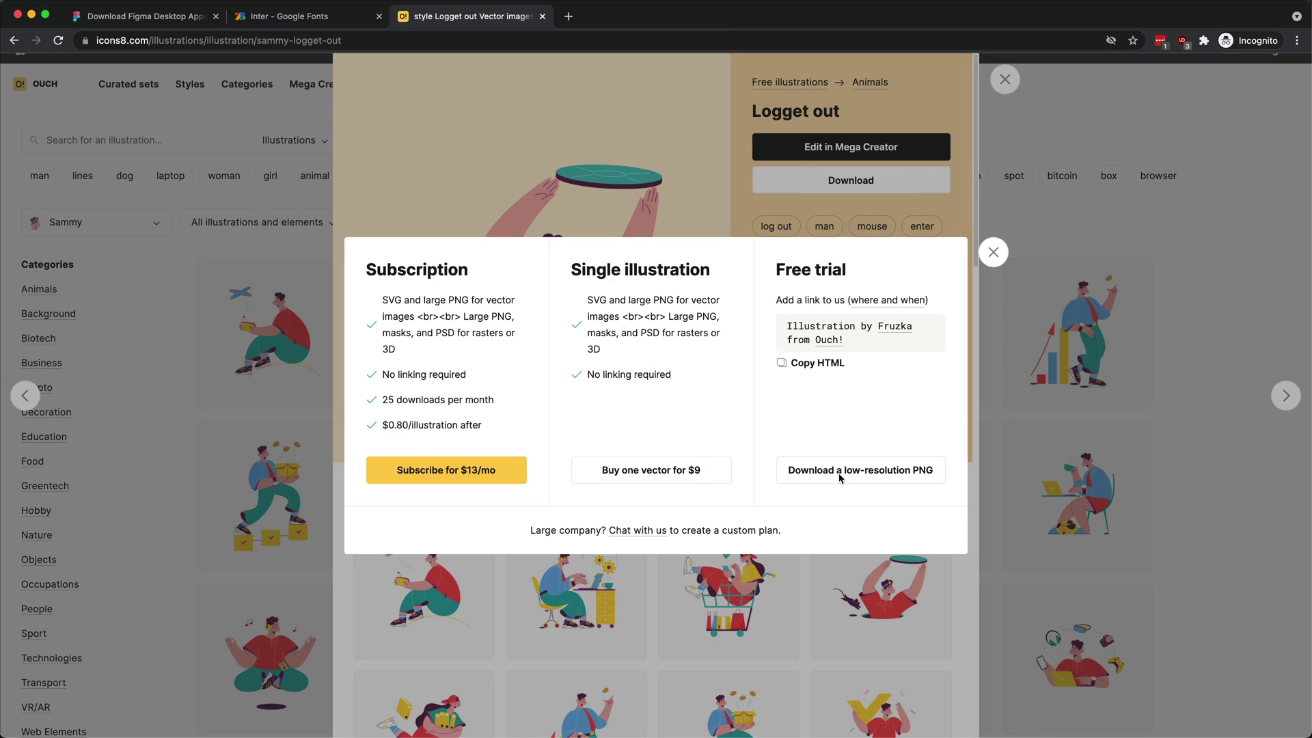
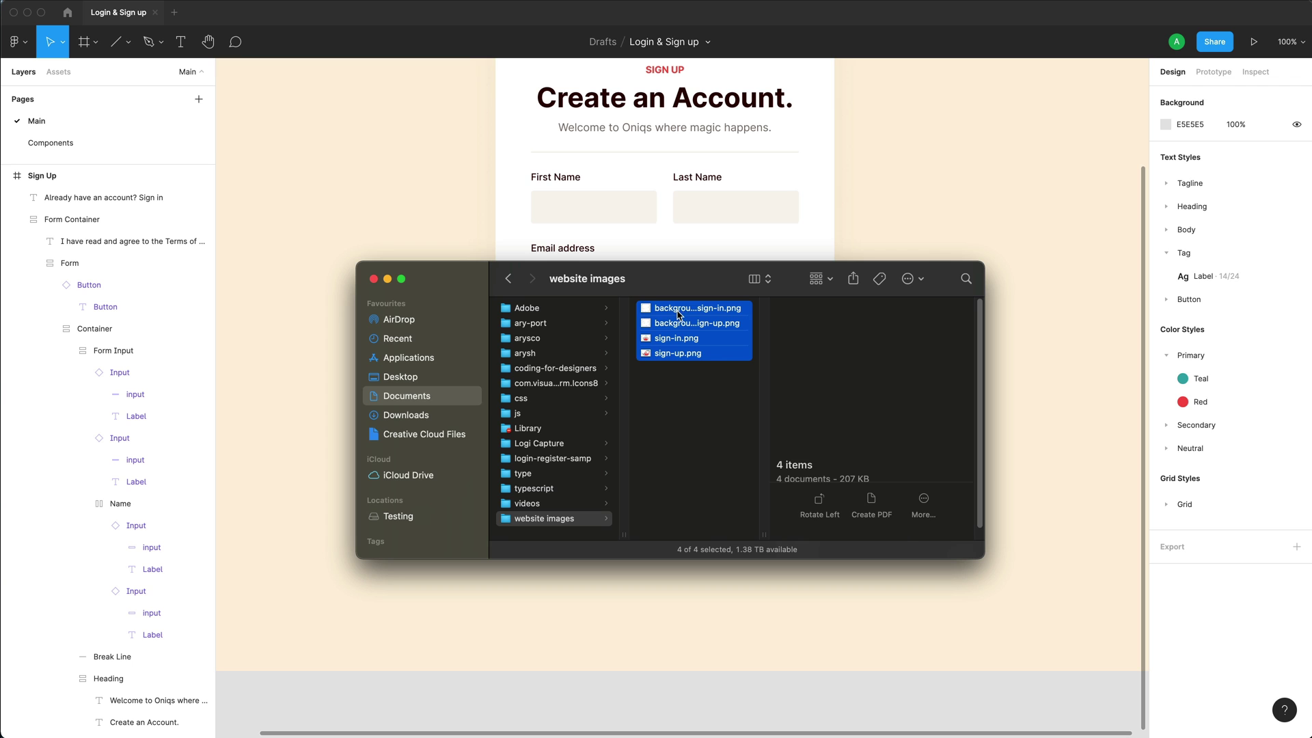
Switch to Figma and import the four PNG files from the website images folder, placing them below the Sign Up frame.
{"action": "left_click_drag", "start_coordinate": [679, 314], "coordinate": [788, 625]}
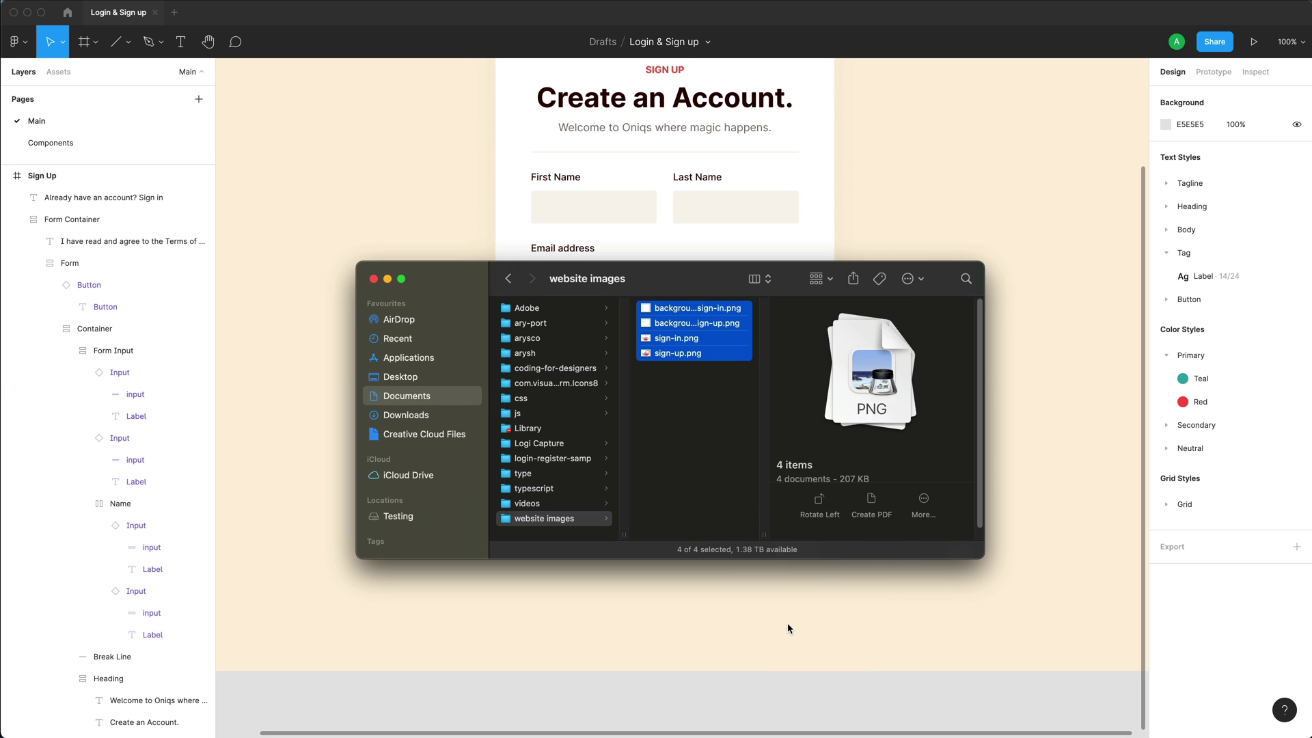
{"action": "left_click", "coordinate": [623, 638]}
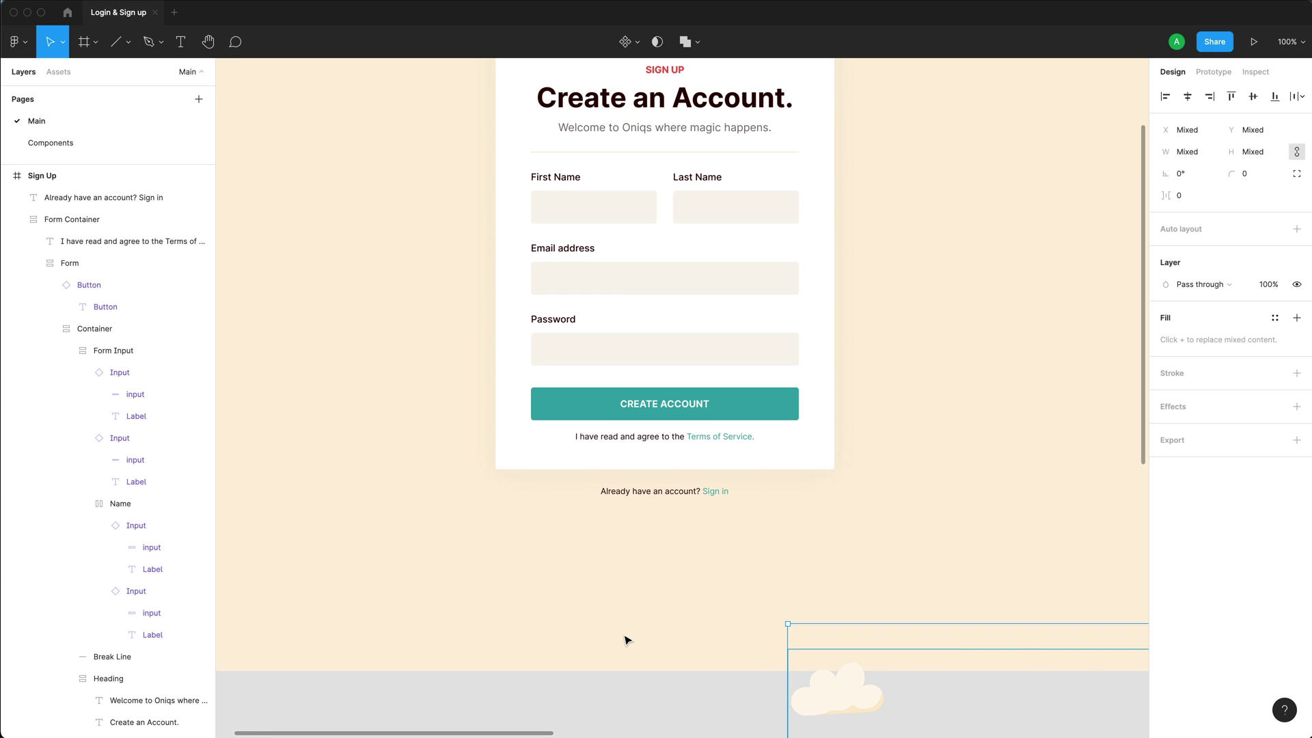
{"action": "key", "text": "super+minus"}
{"action": "key", "text": "super+minus"}
{"action": "left_click_drag", "start_coordinate": [922, 530], "coordinate": [586, 589]}
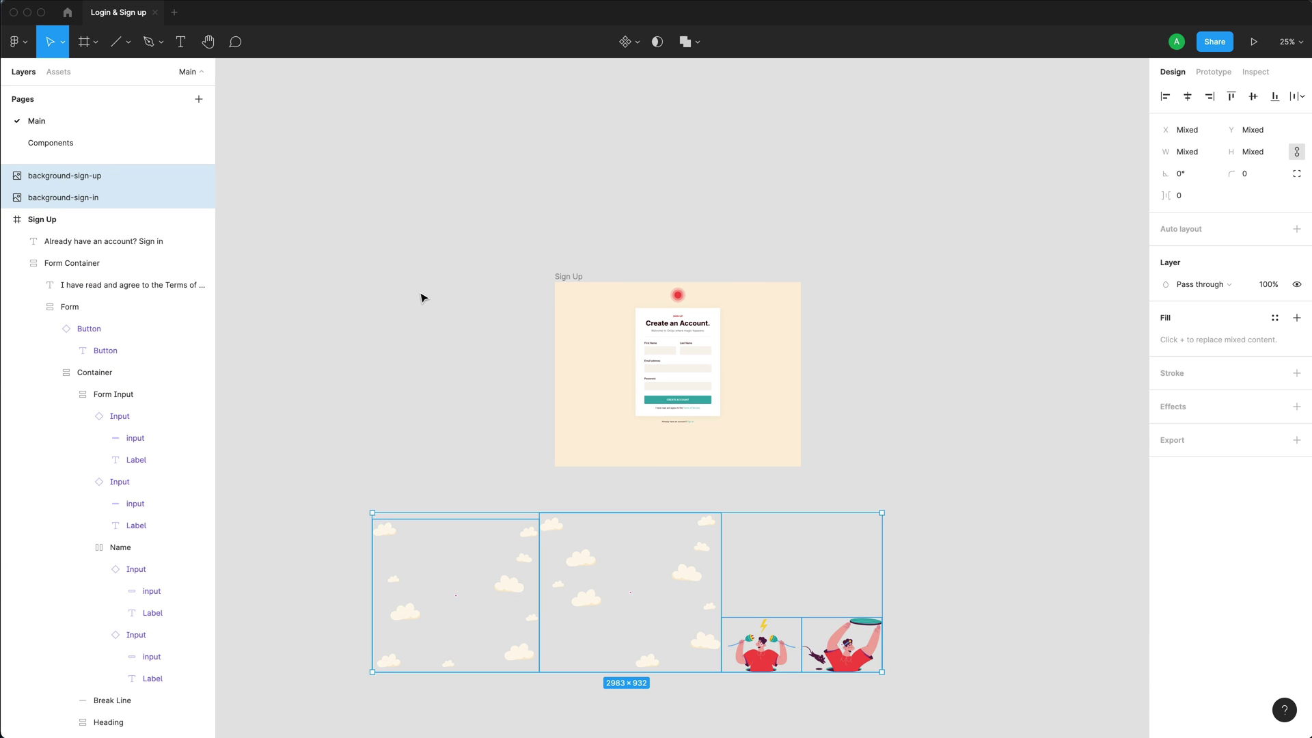
{"action": "left_click", "coordinate": [16, 42]}
{"action": "mouse_move", "coordinate": [86, 103]}
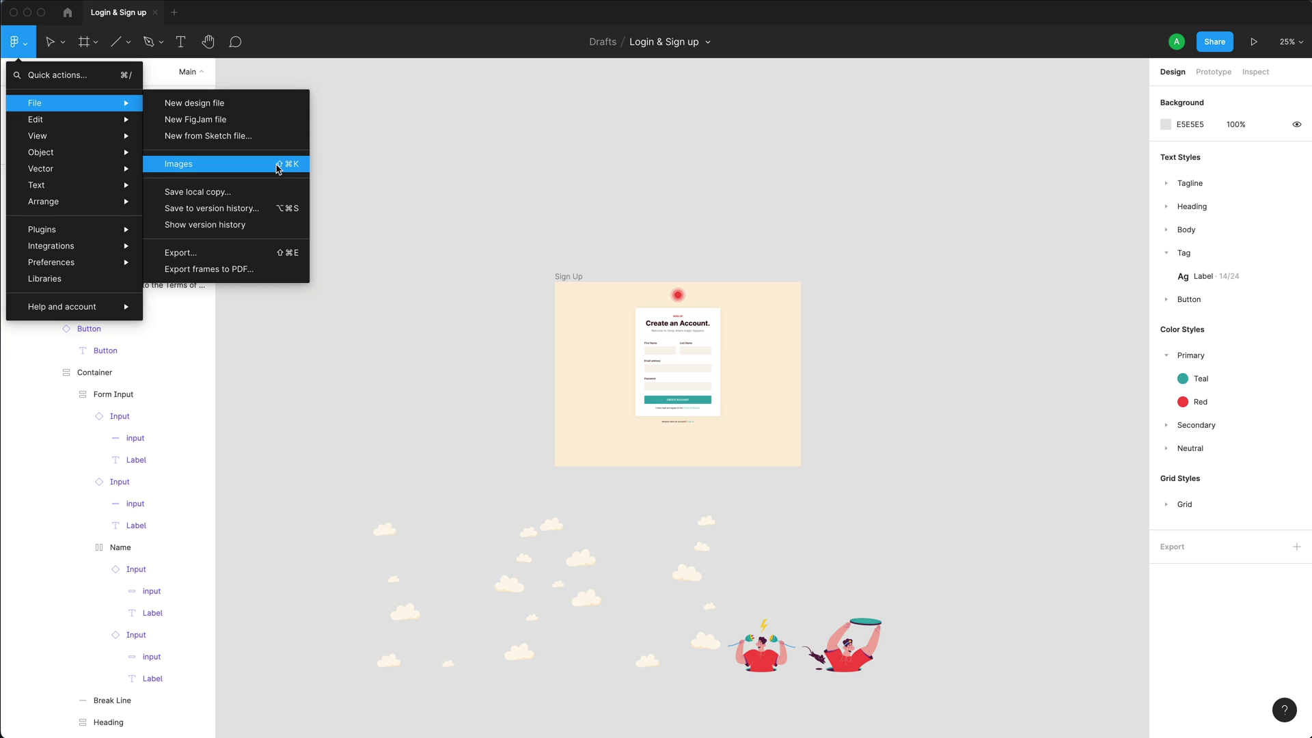
{"action": "left_click", "coordinate": [374, 380]}
Move the cloud backgrounds and the sign-in and sign-up illustrations into the empty canvas area beside the Sign Up frame.
{"action": "left_click_drag", "start_coordinate": [609, 608], "coordinate": [340, 481]}
{"action": "left_click_drag", "start_coordinate": [760, 646], "coordinate": [322, 606]}
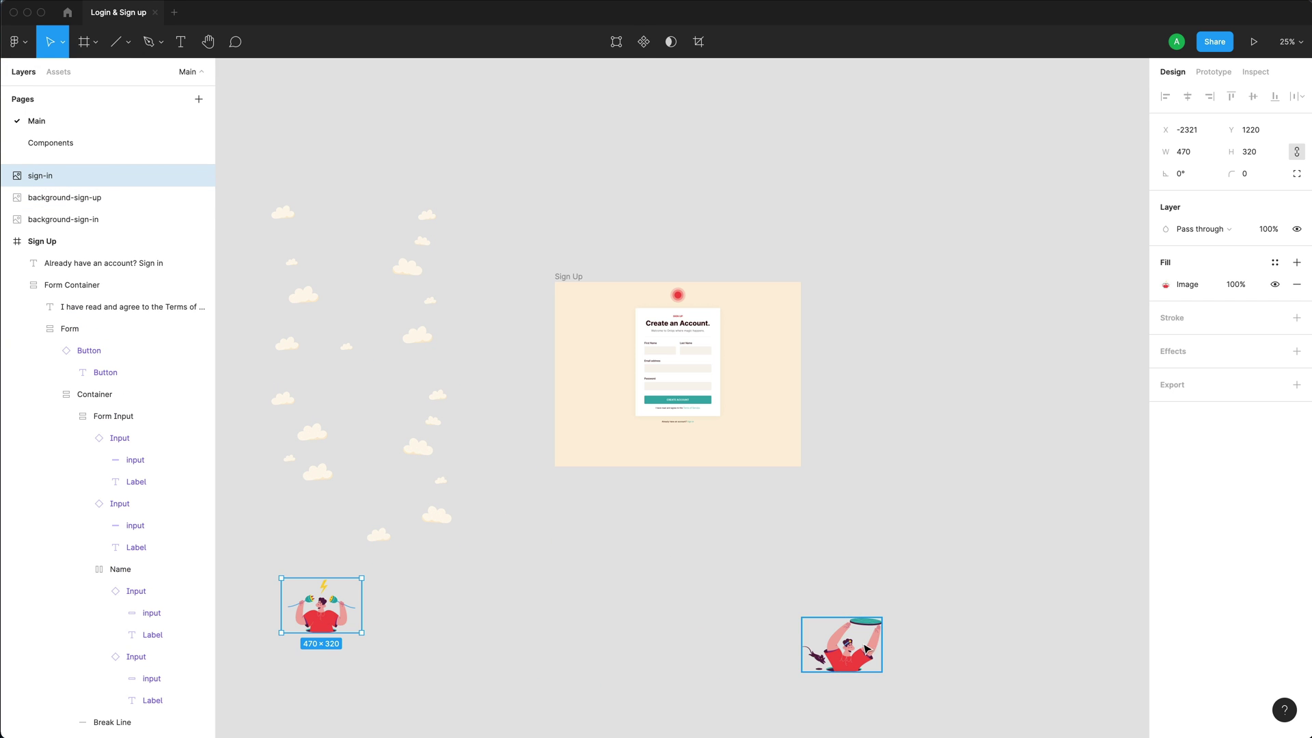
{"action": "left_click_drag", "start_coordinate": [847, 646], "coordinate": [440, 618]}
Cut the background-sign-up image, paste it into the Sign Up frame and centre it vertically.
{"action": "scroll", "coordinate": [453, 359], "scroll_direction": "up", "scroll_amount": 5}
{"action": "left_click_drag", "start_coordinate": [517, 372], "coordinate": [879, 438]}
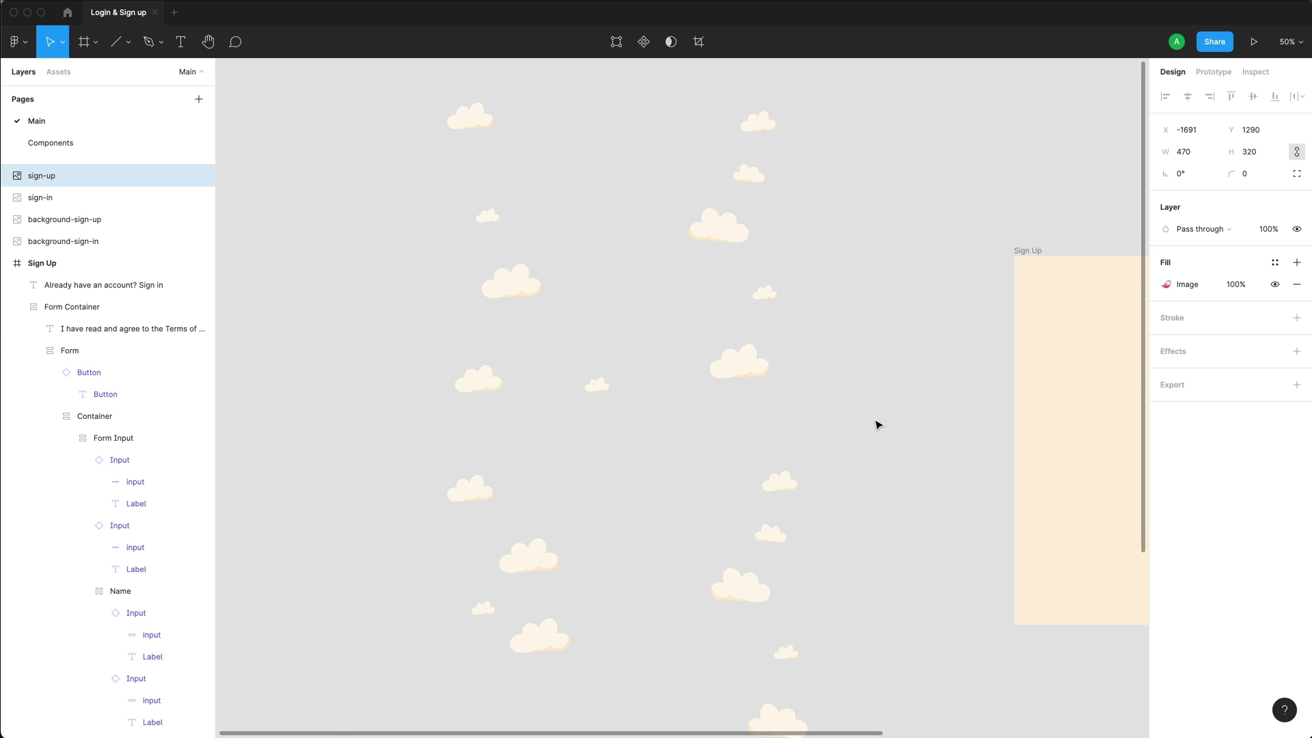
{"action": "left_click", "coordinate": [647, 307]}
{"action": "left_click", "coordinate": [776, 507]}
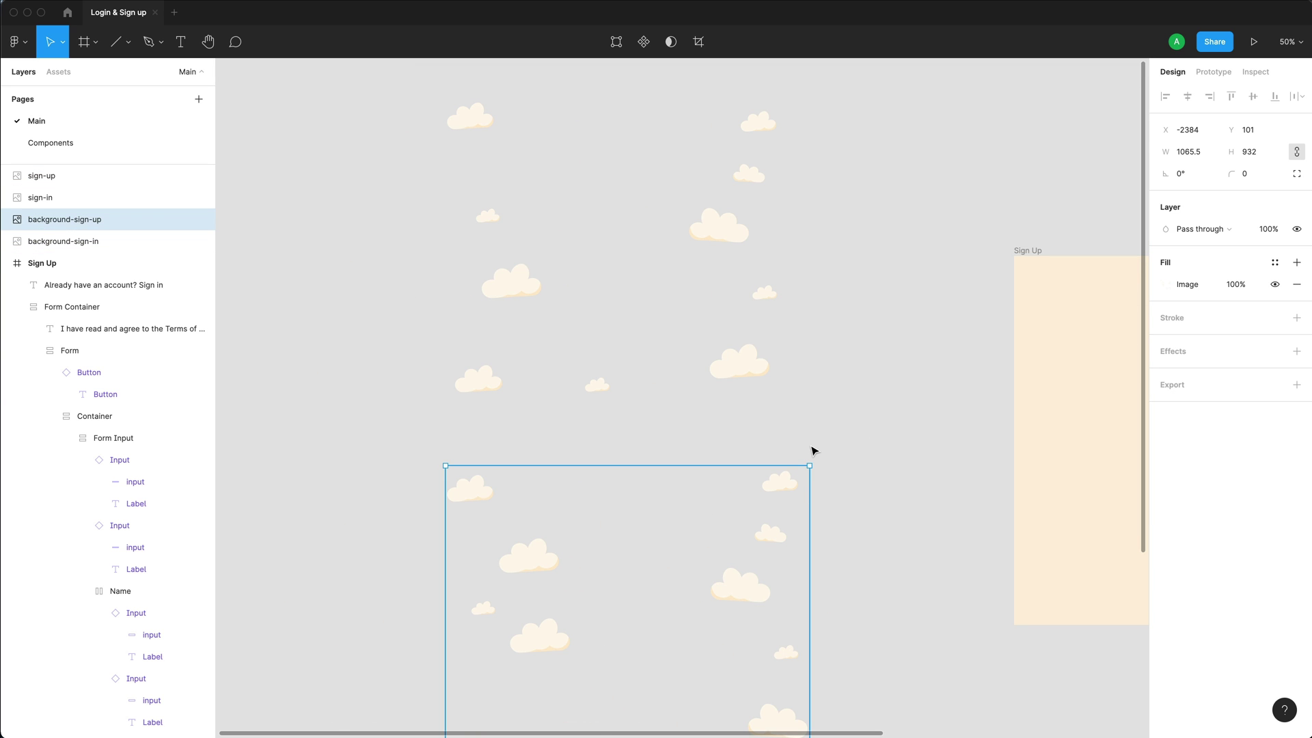
{"action": "key", "text": "Delete"}
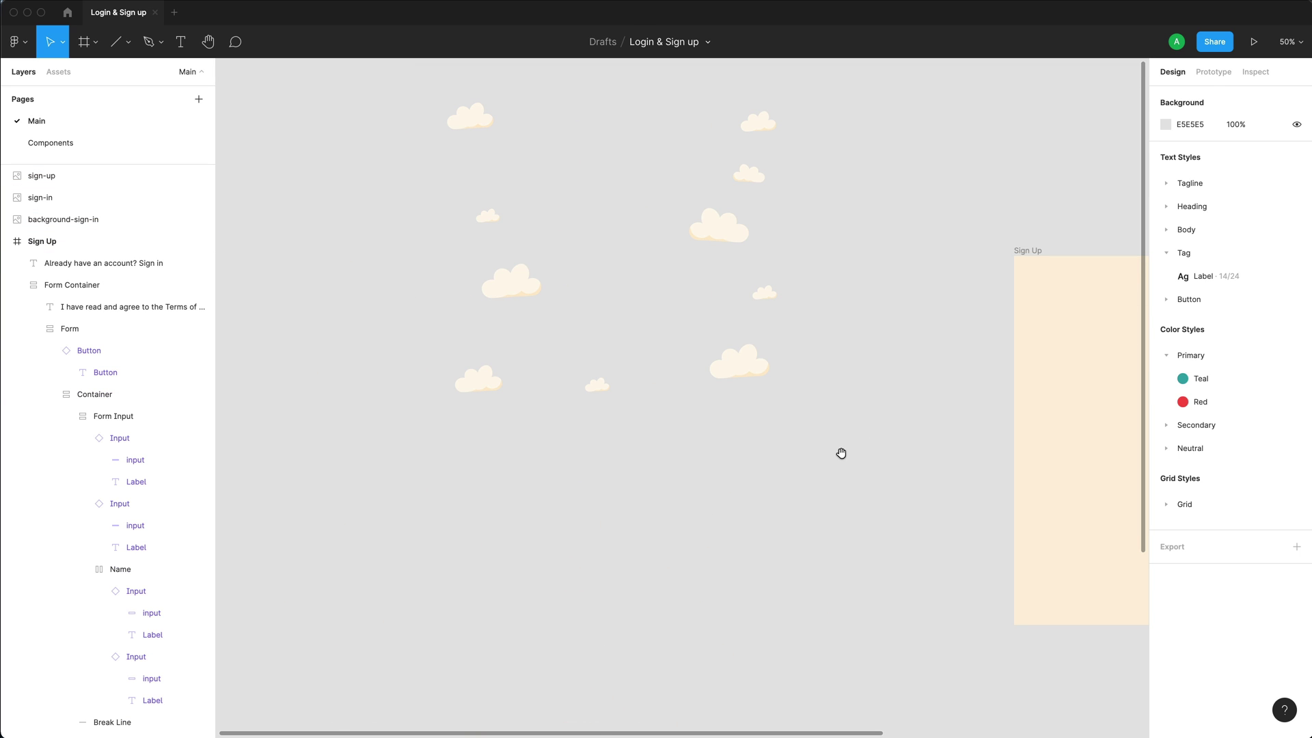
{"action": "left_click_drag", "start_coordinate": [840, 453], "coordinate": [261, 427]}
{"action": "left_click", "coordinate": [449, 224]}
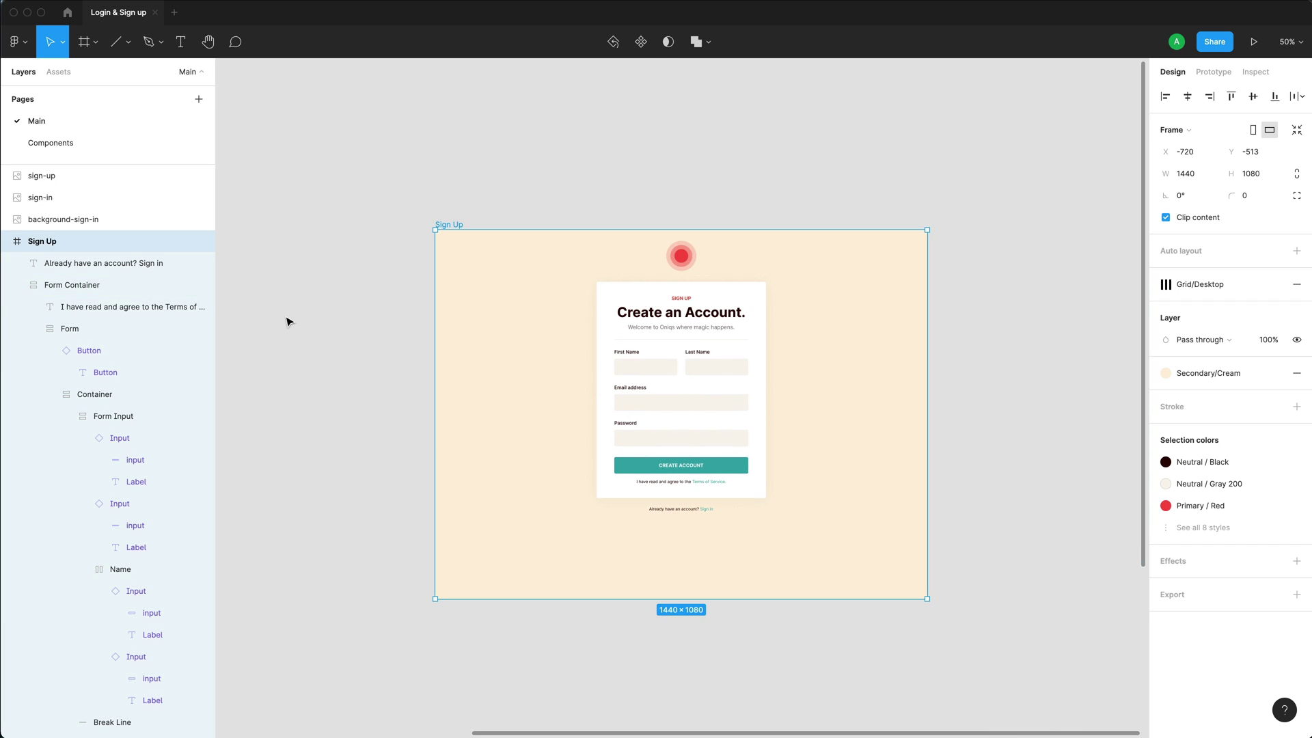
{"action": "key", "text": "ctrl+z"}
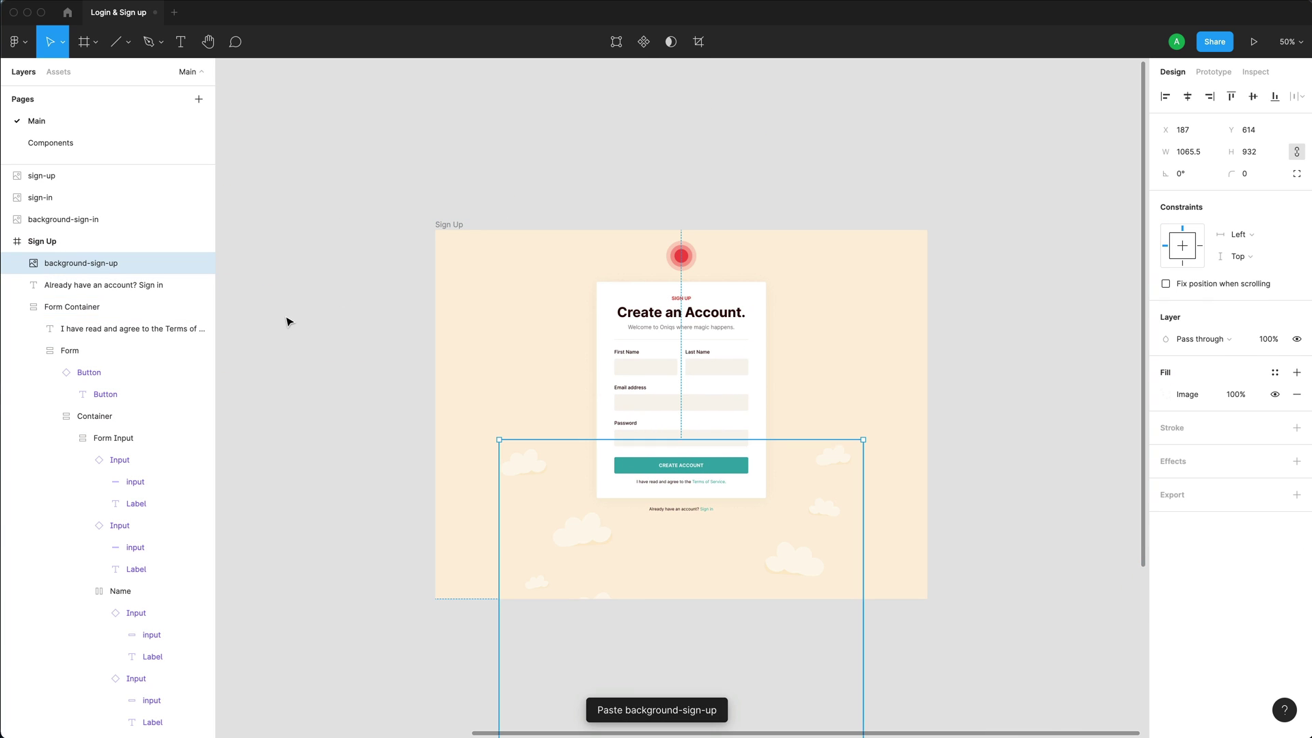
{"action": "left_click", "coordinate": [1253, 103]}
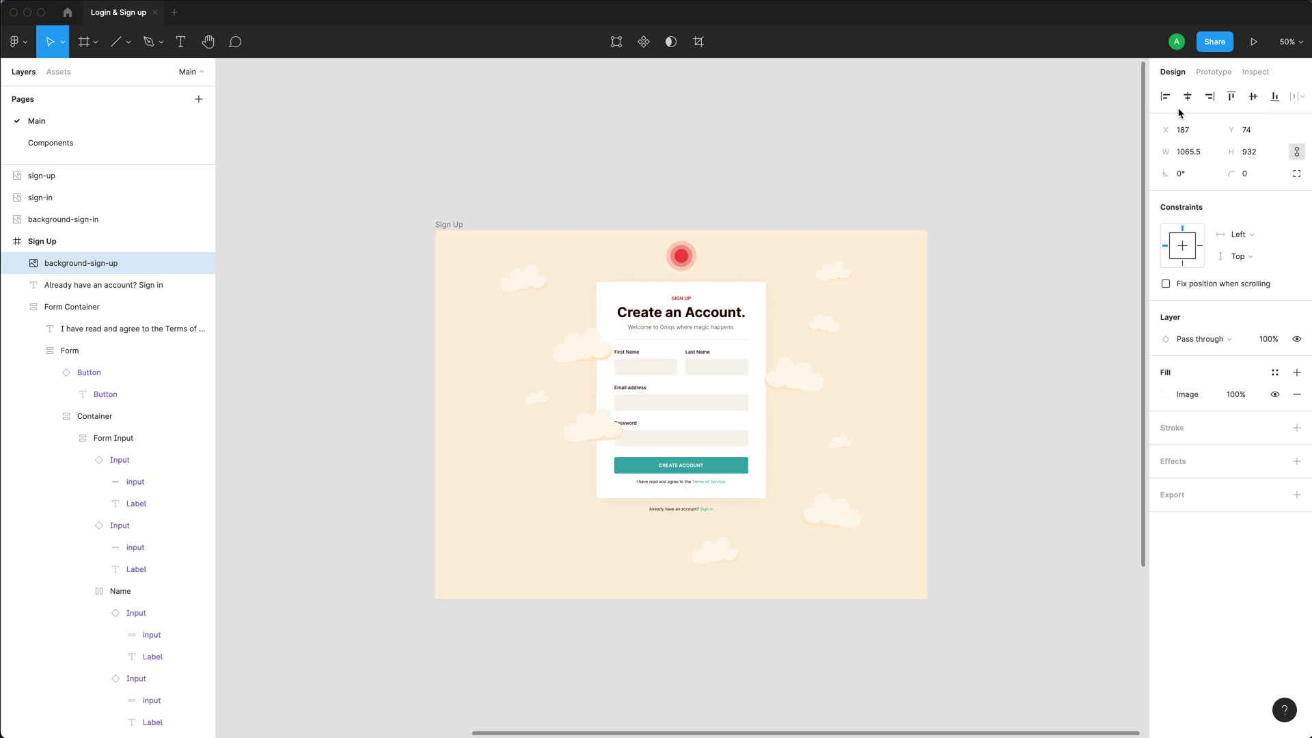
Send the background-sign-up clouds to the back of the Sign Up frame, behind the form.
{"action": "left_click", "coordinate": [929, 358]}
{"action": "left_click", "coordinate": [830, 538]}
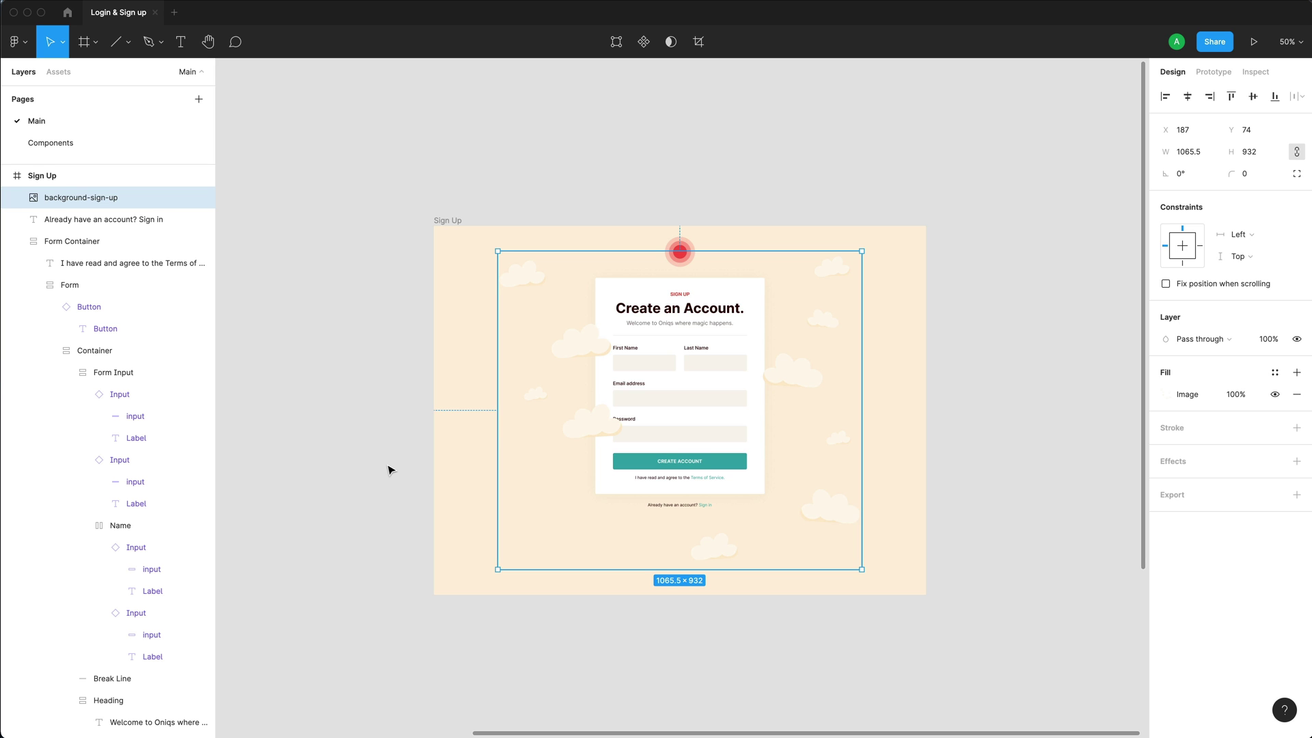
{"action": "key", "text": "super+alt+bracketleft"}
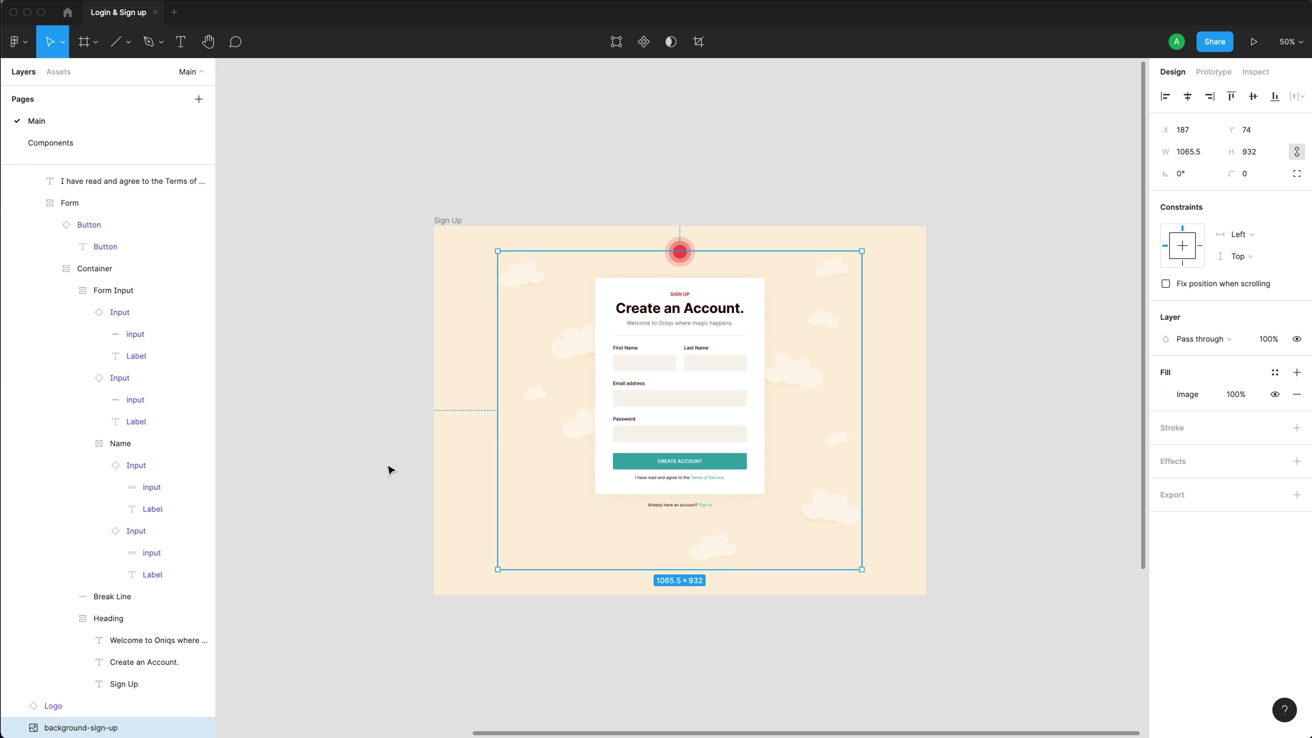
{"action": "key", "text": "super+alt+bracketright"}
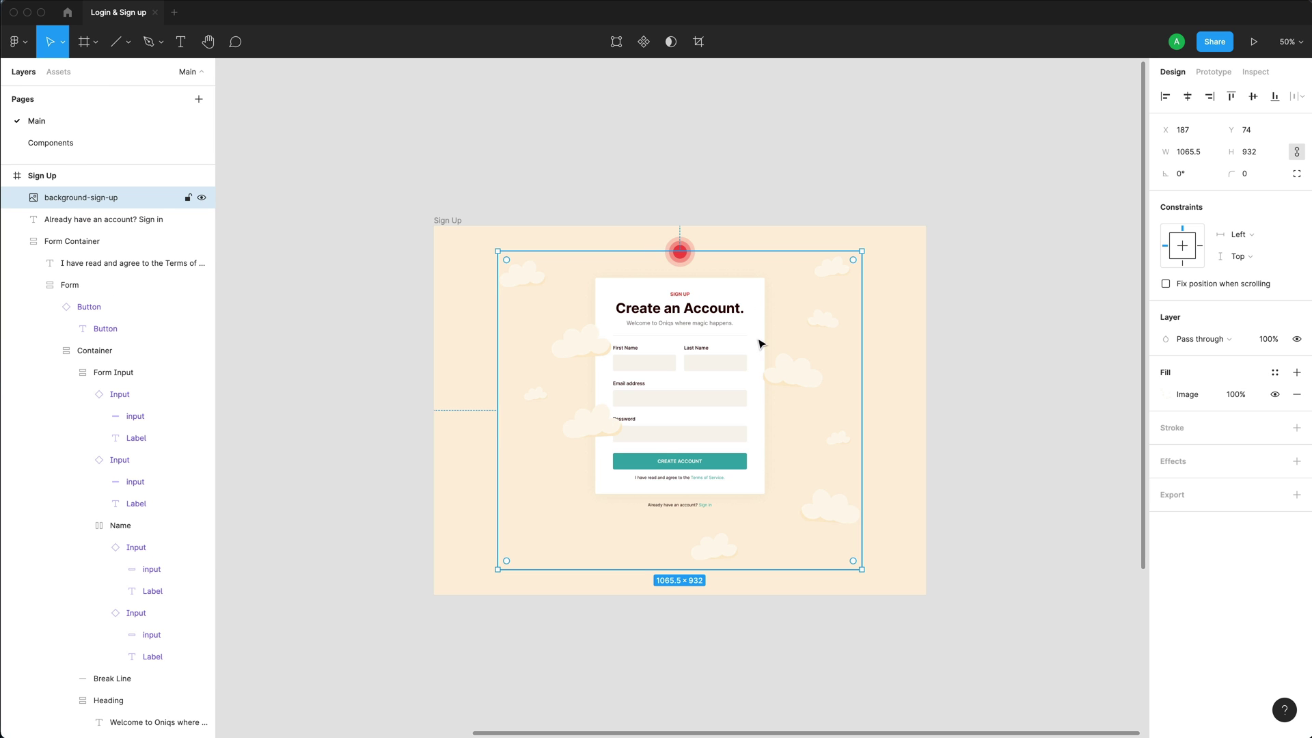
{"action": "right_click", "coordinate": [794, 358]}
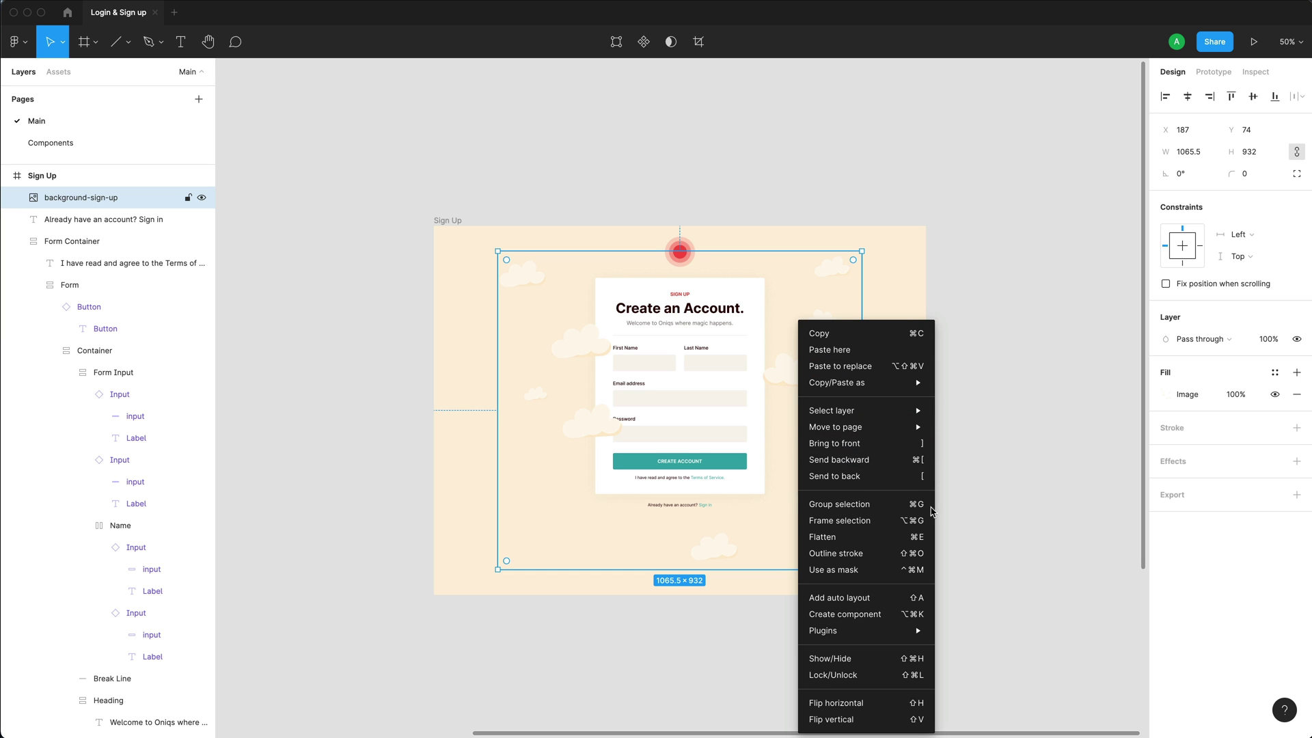
{"action": "left_click", "coordinate": [903, 476]}
Cut the sign-up illustration from the canvas and paste it into the Sign Up frame.
{"action": "scroll", "coordinate": [738, 354], "scroll_direction": "down", "scroll_amount": 7}
{"action": "scroll", "coordinate": [737, 353], "scroll_direction": "left", "scroll_amount": 3}
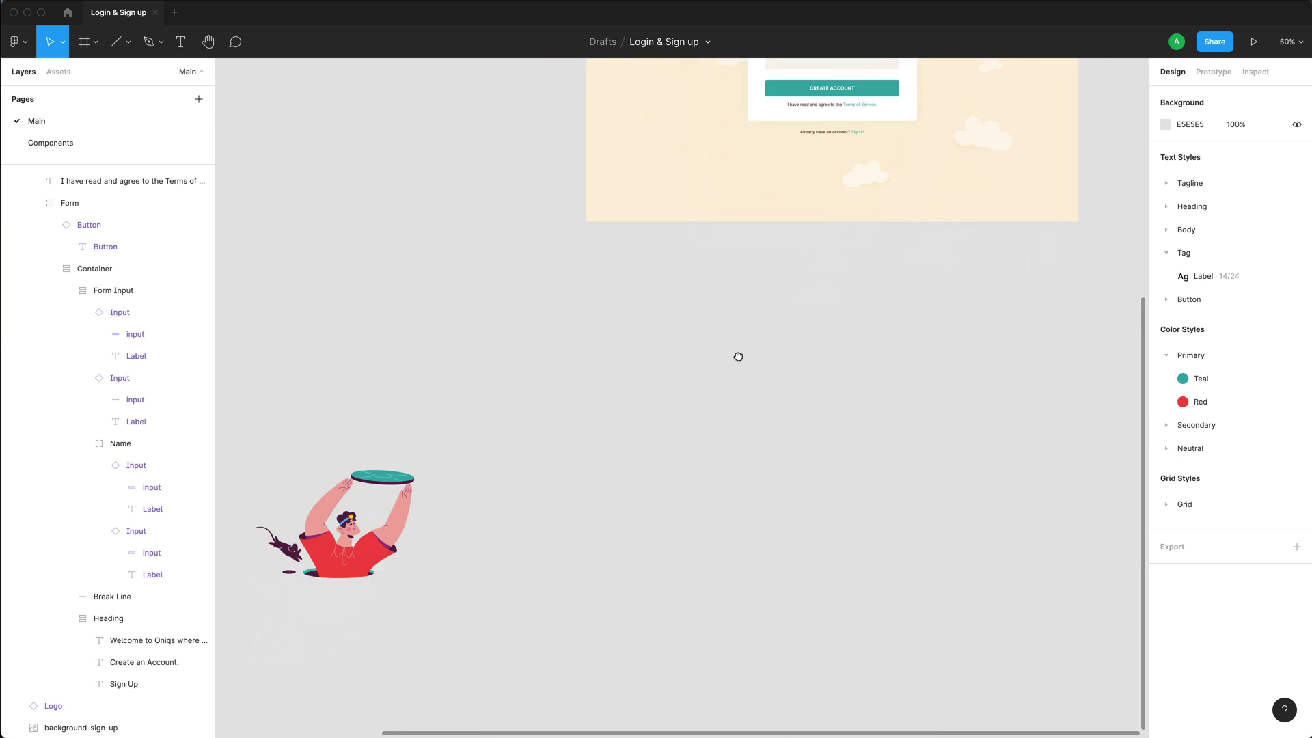
{"action": "left_click", "coordinate": [396, 442]}
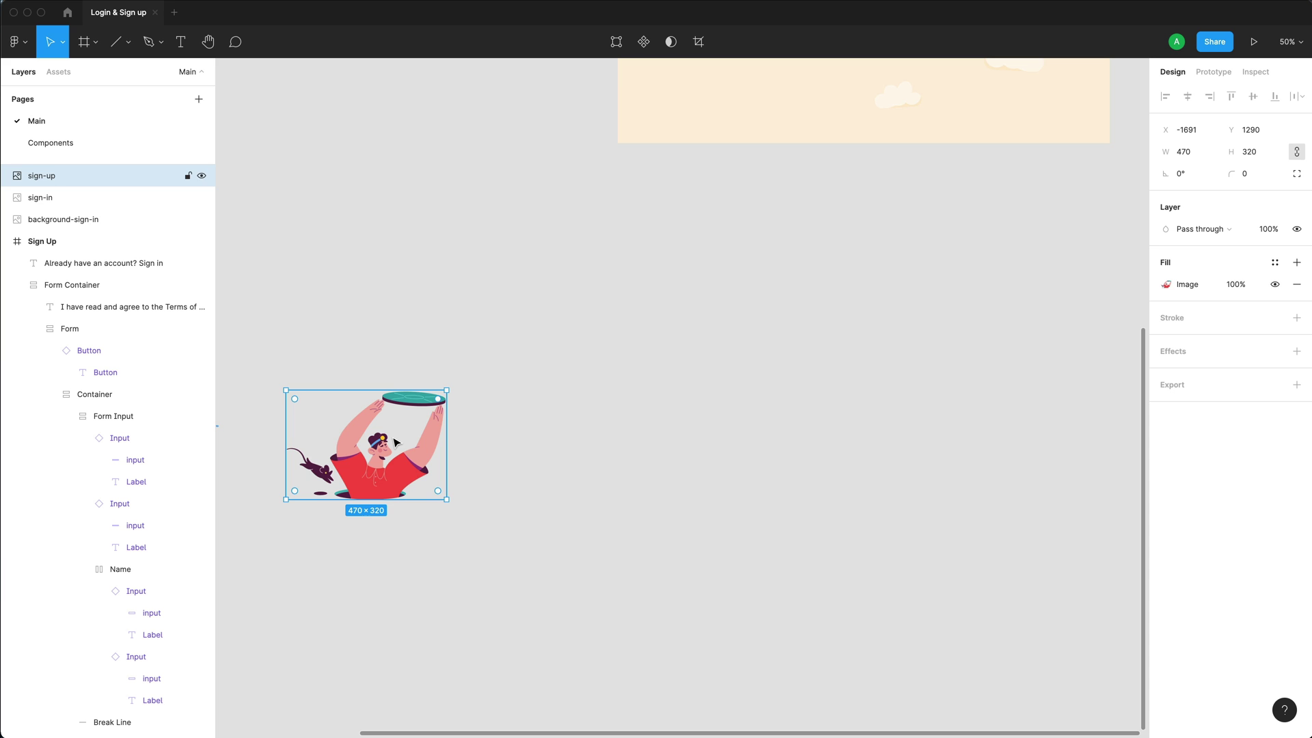
{"action": "key", "text": "Delete"}
{"action": "left_click_drag", "start_coordinate": [705, 325], "coordinate": [638, 468]}
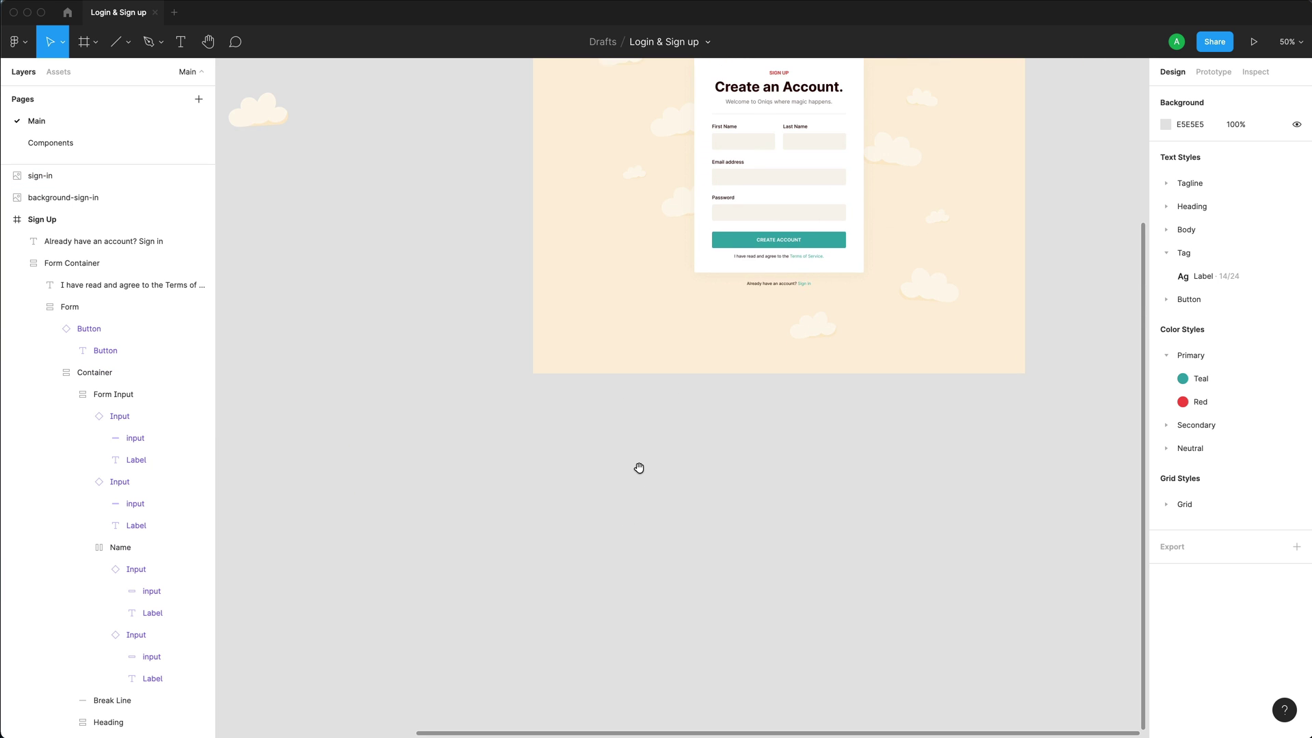
{"action": "scroll", "coordinate": [656, 469], "scroll_direction": "up", "scroll_amount": 6}
{"action": "scroll", "coordinate": [656, 468], "scroll_direction": "right", "scroll_amount": 3}
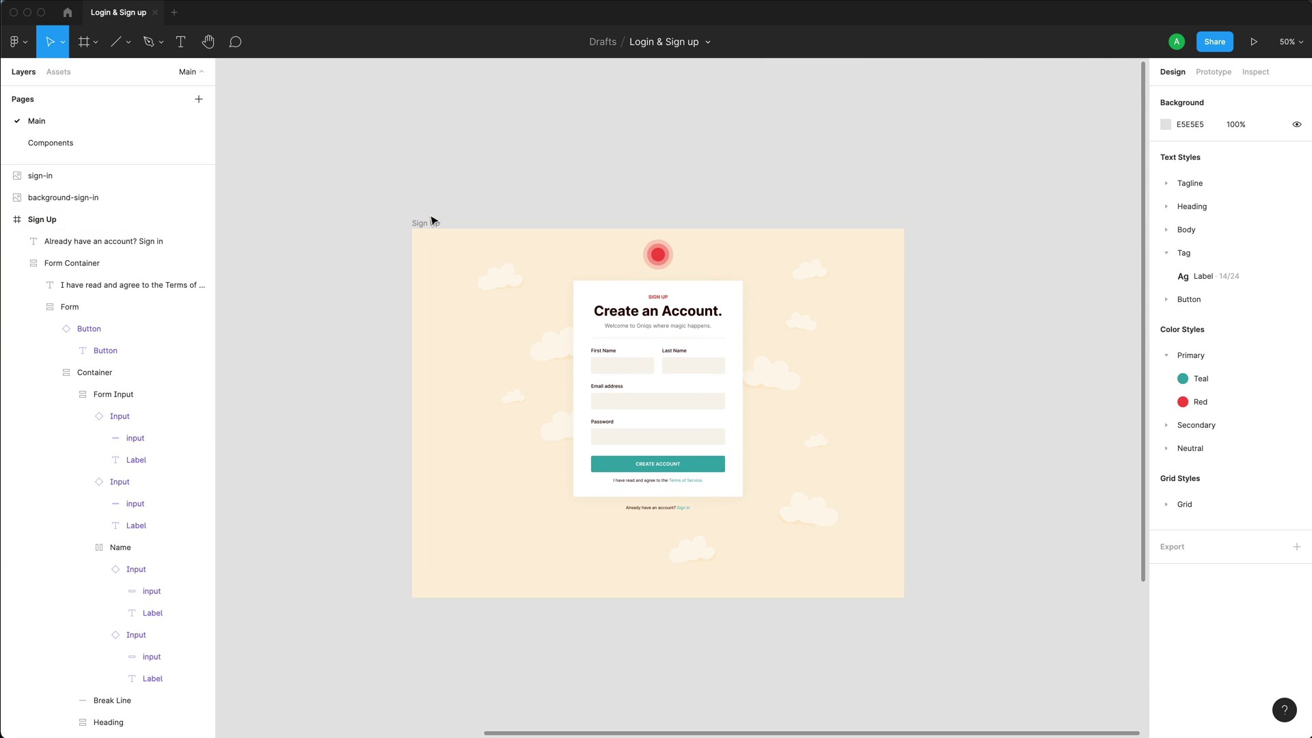
{"action": "left_click", "coordinate": [431, 221]}
{"action": "key", "text": "ctrl+v"}
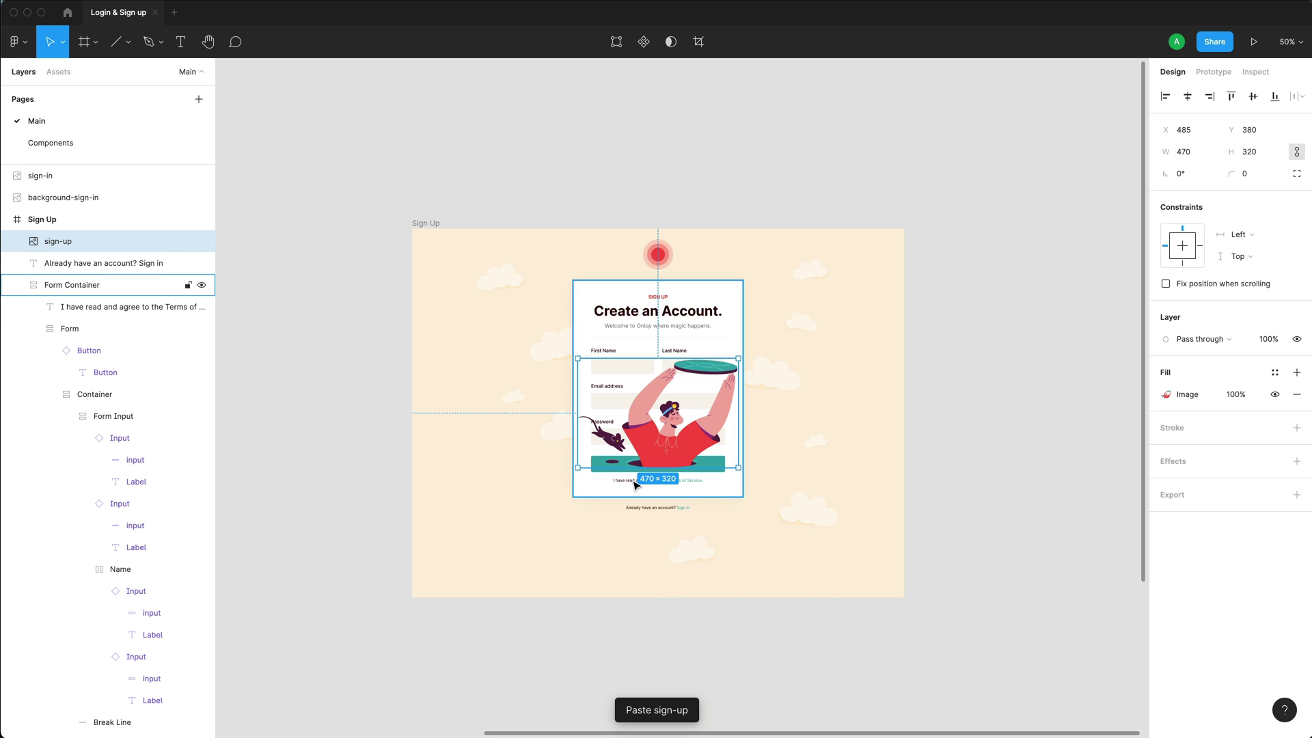
Show the layout grids and move the sign-up illustration to the frame's lower-left columns at X 108, Y 752.
{"action": "key", "text": "ctrl+g"}
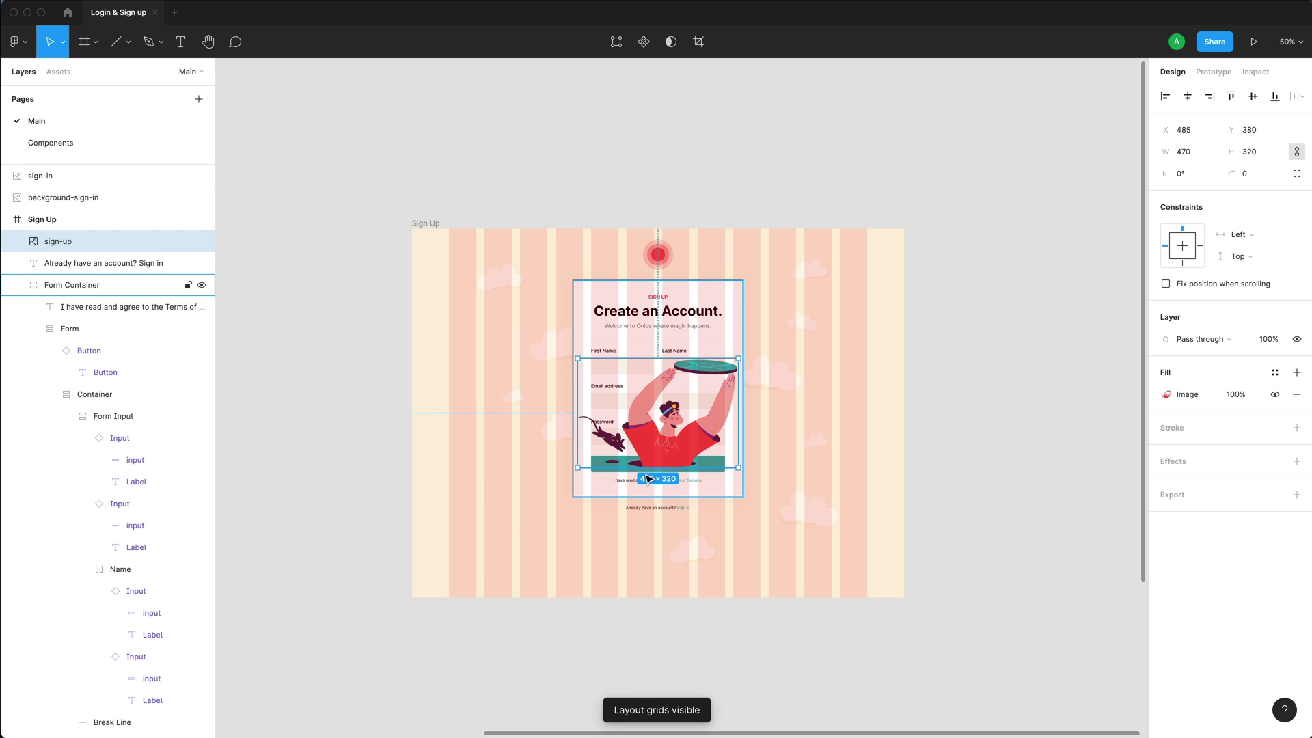
{"action": "left_click_drag", "start_coordinate": [688, 449], "coordinate": [560, 569]}
{"action": "key", "text": "Down"}
{"action": "key", "text": "Down"}
{"action": "key", "text": "Down"}
{"action": "key", "text": "Down"}
{"action": "key", "text": "Down"}
{"action": "key", "text": "Down"}
{"action": "key", "text": "Down"}
{"action": "key", "text": "Down"}
{"action": "key", "text": "Down"}
{"action": "key", "text": "Down"}
{"action": "key", "text": "Down"}
{"action": "key", "text": "Down"}
{"action": "key", "text": "Down"}
{"action": "key", "text": "Down"}
{"action": "key", "text": "Down"}
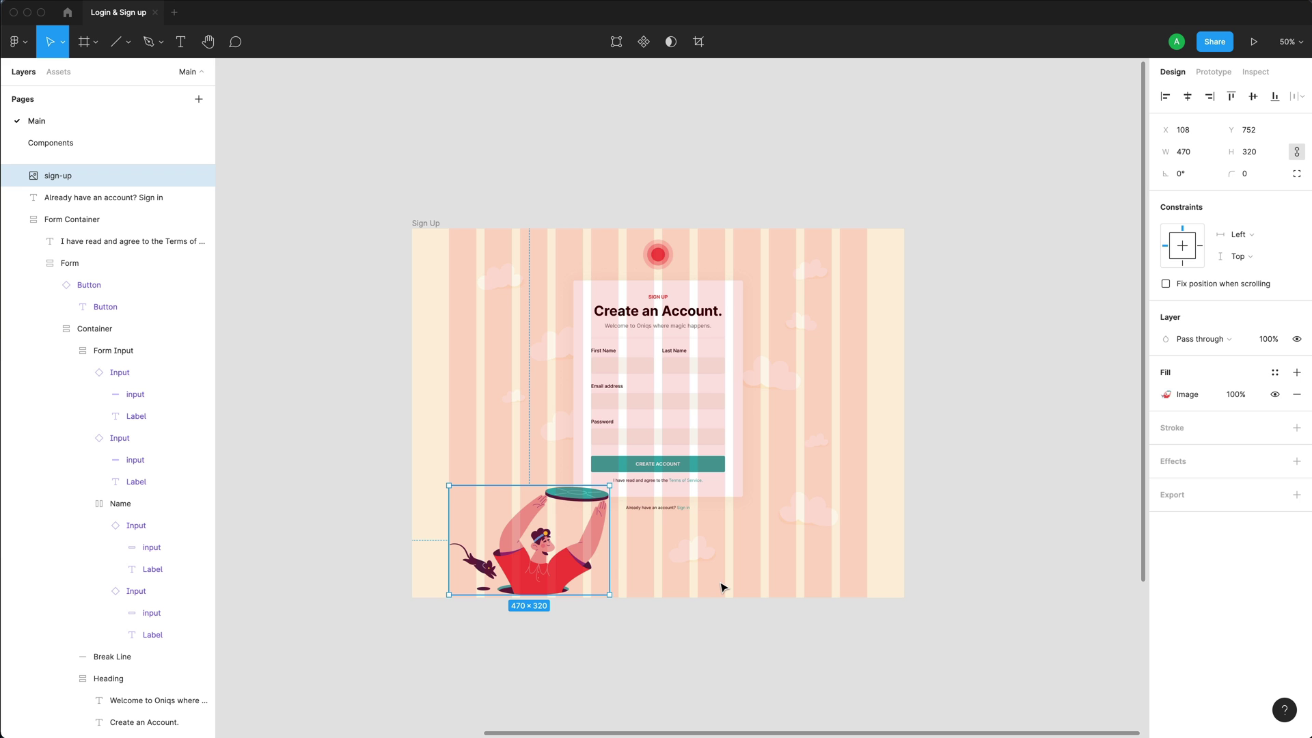
Deselect the illustration and hide the layout grids over the Sign Up frame.
{"action": "left_click", "coordinate": [723, 586]}
{"action": "key", "text": "shift+0"}
{"action": "scroll", "coordinate": [469, 674], "scroll_direction": "up", "scroll_amount": 3}
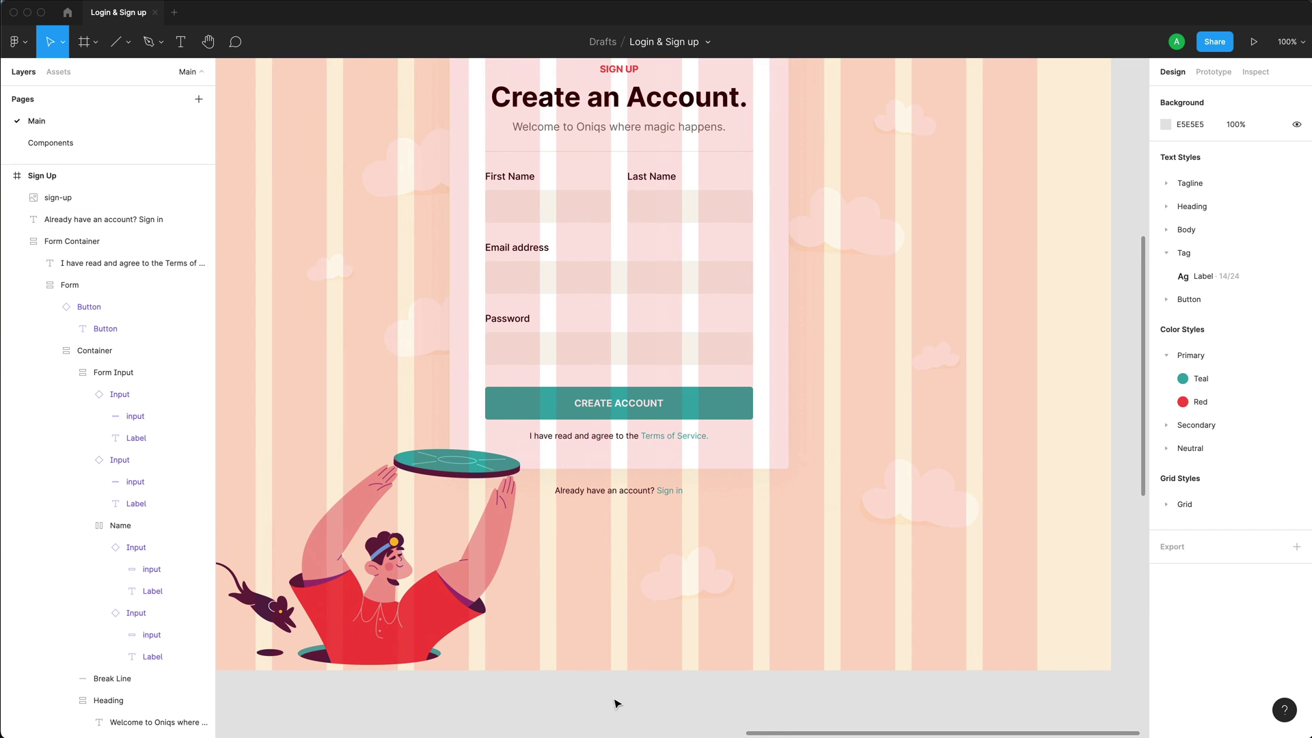
{"action": "key", "text": "ctrl+g"}
{"action": "scroll", "coordinate": [809, 489], "scroll_direction": "up", "scroll_amount": 1}
{"action": "key", "text": "minus"}
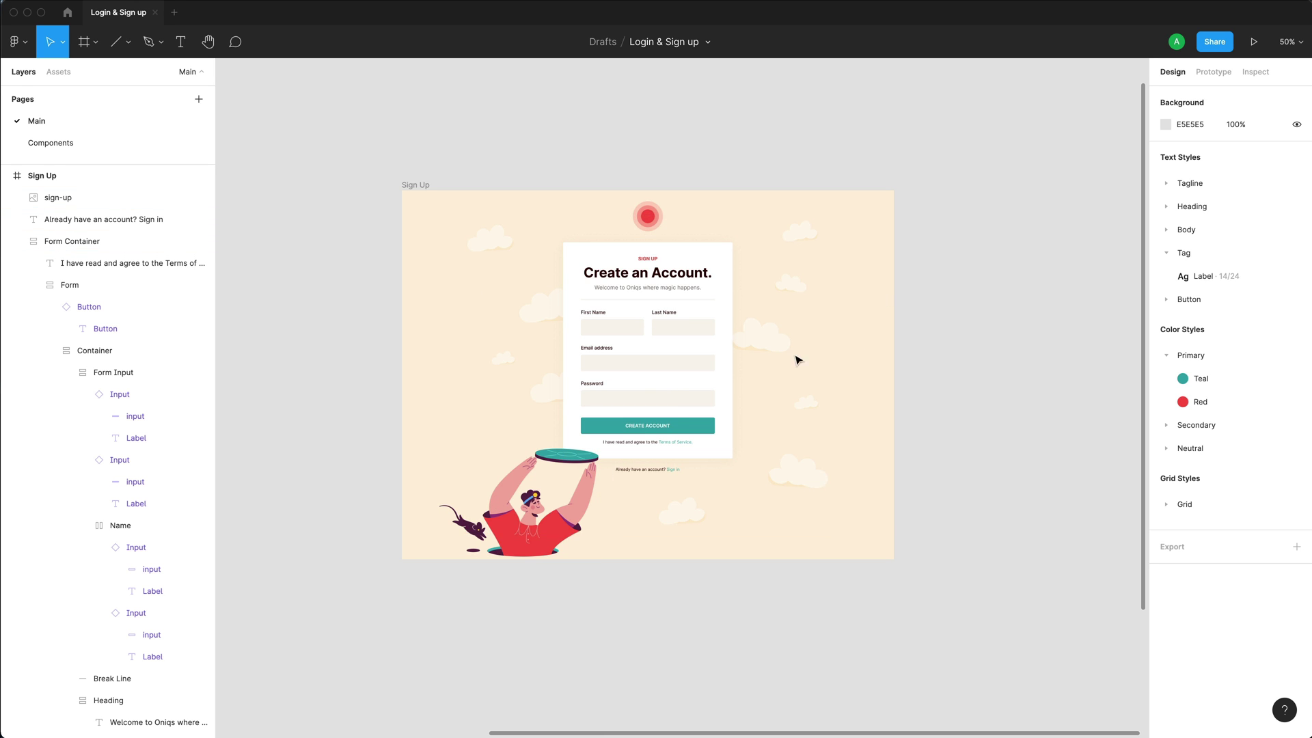
Duplicate the Sign Up frame and rename the copy "Sign in".
{"action": "left_click", "coordinate": [410, 187]}
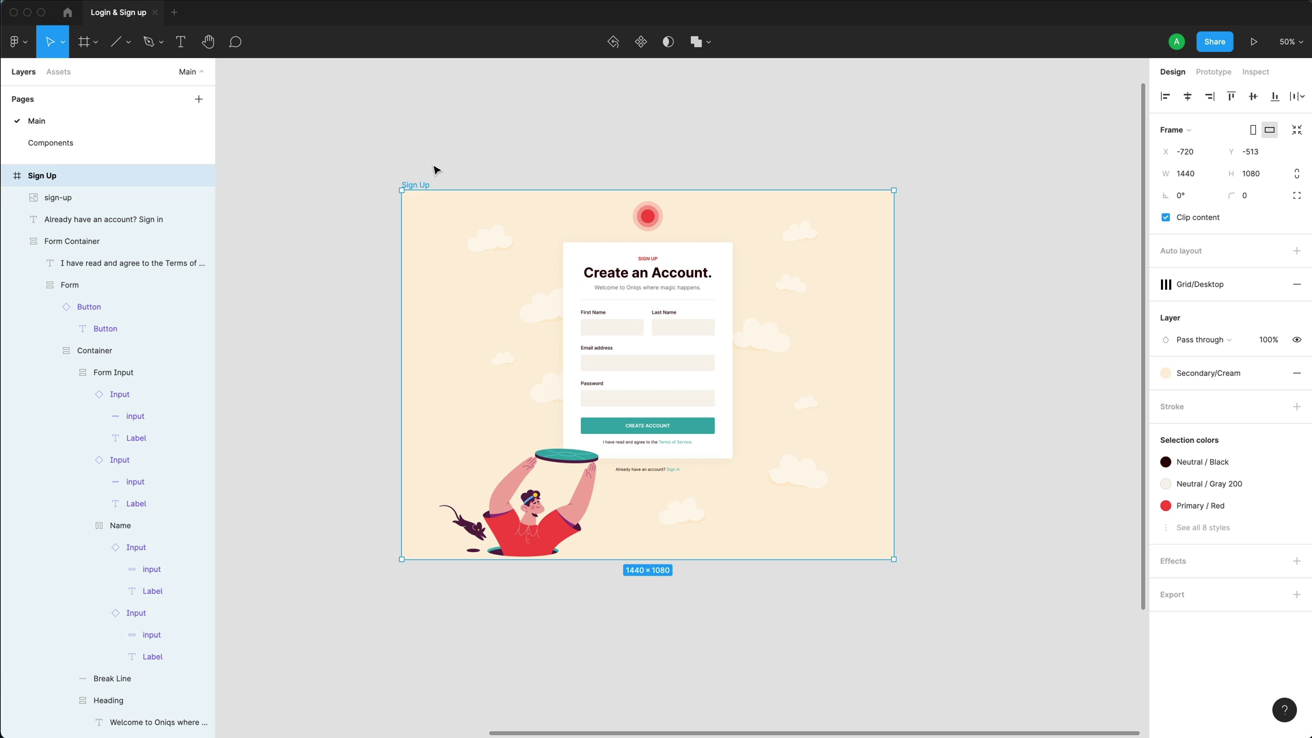
{"action": "key", "text": "super+d"}
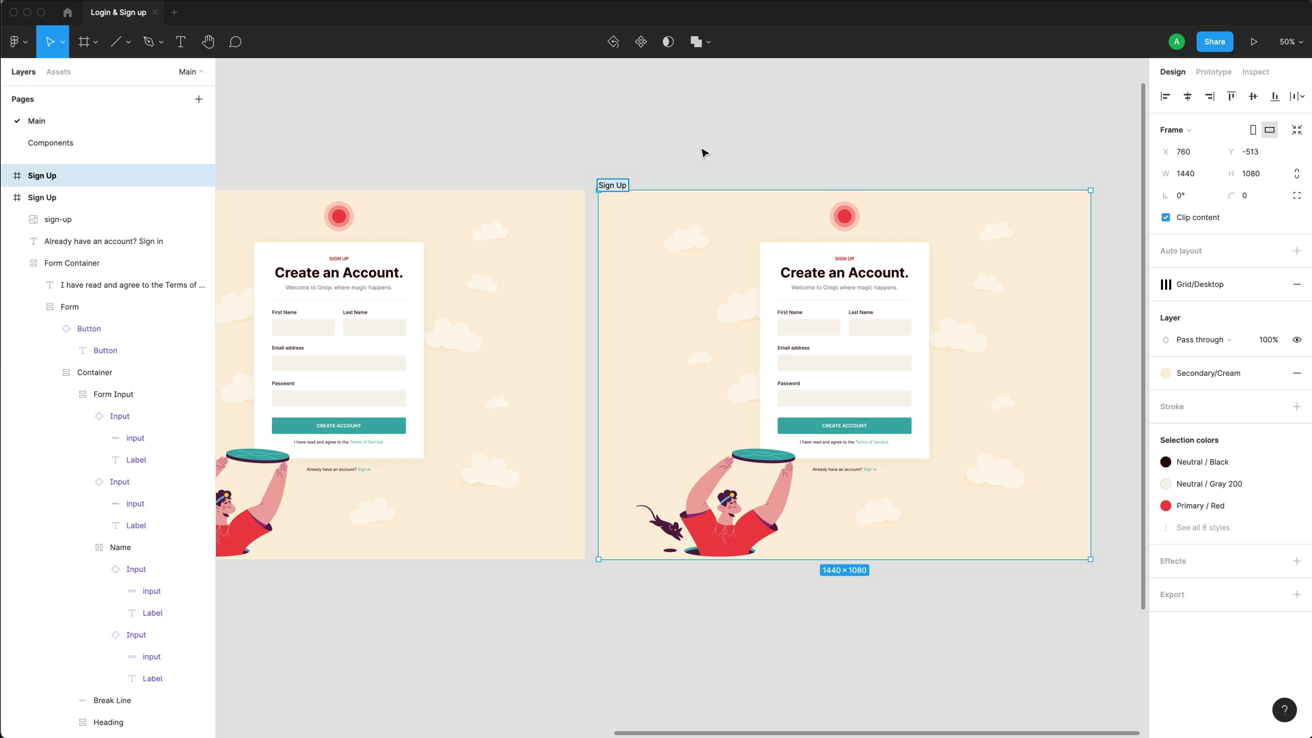
{"action": "key", "text": "super+r"}
{"action": "type", "text": "Sign in"}
{"action": "left_click", "coordinate": [920, 162]}
{"action": "scroll", "coordinate": [921, 161], "scroll_direction": "right", "scroll_amount": 2}
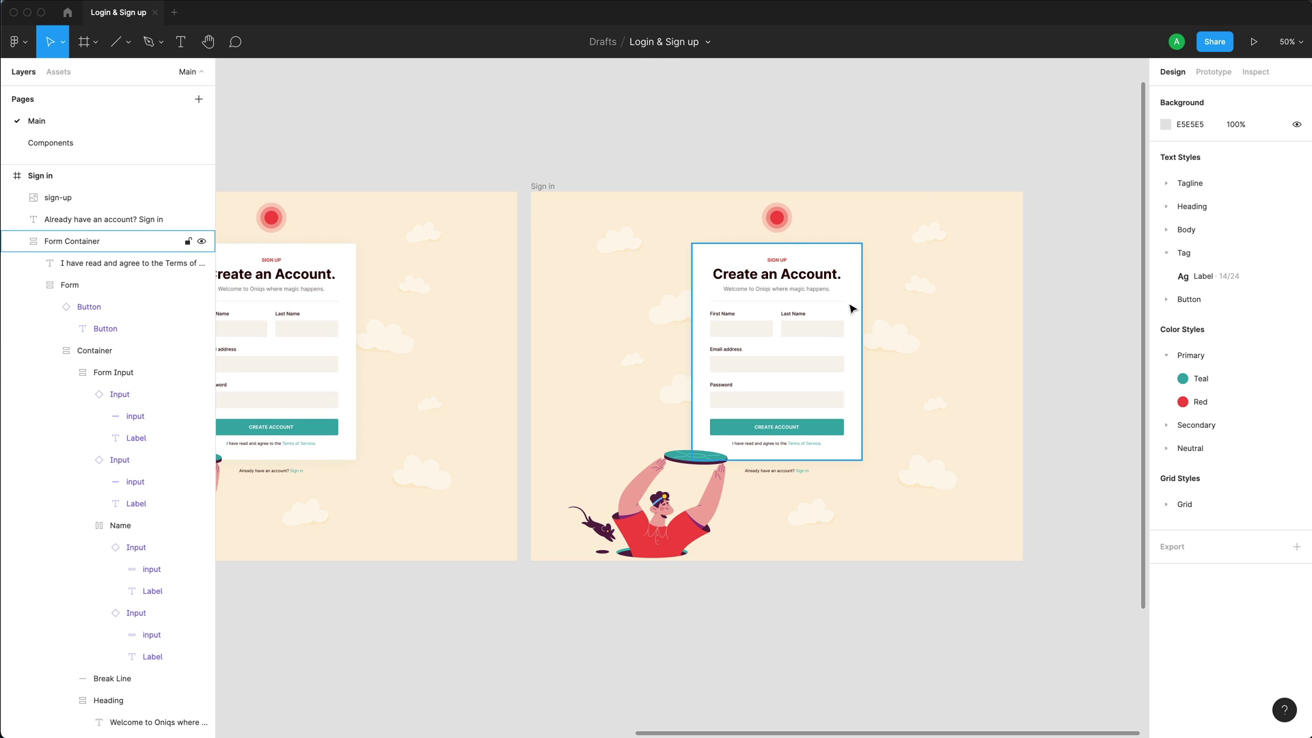
Delete the Name row with the First Name and Last Name inputs from the Sign in form.
{"action": "left_click", "coordinate": [815, 331]}
{"action": "double_click", "coordinate": [815, 329]}
{"action": "left_click", "coordinate": [80, 528]}
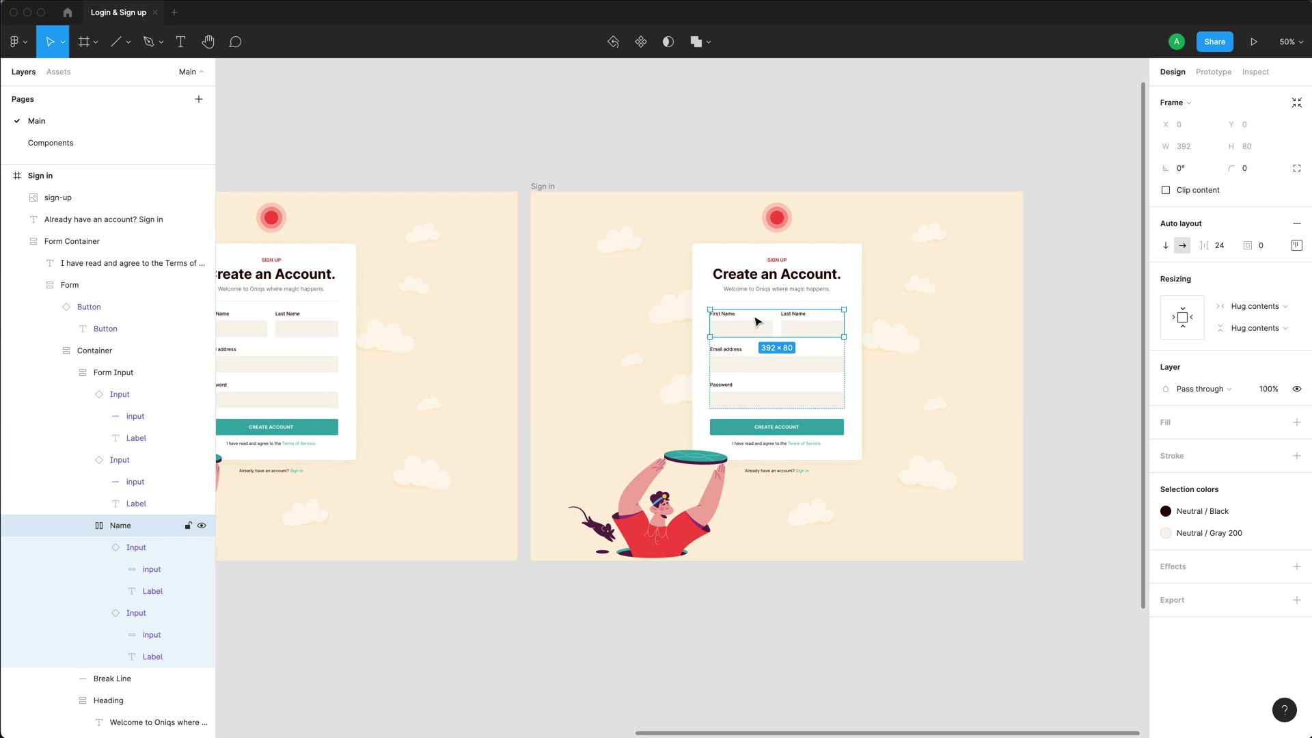
{"action": "key", "text": "Delete"}
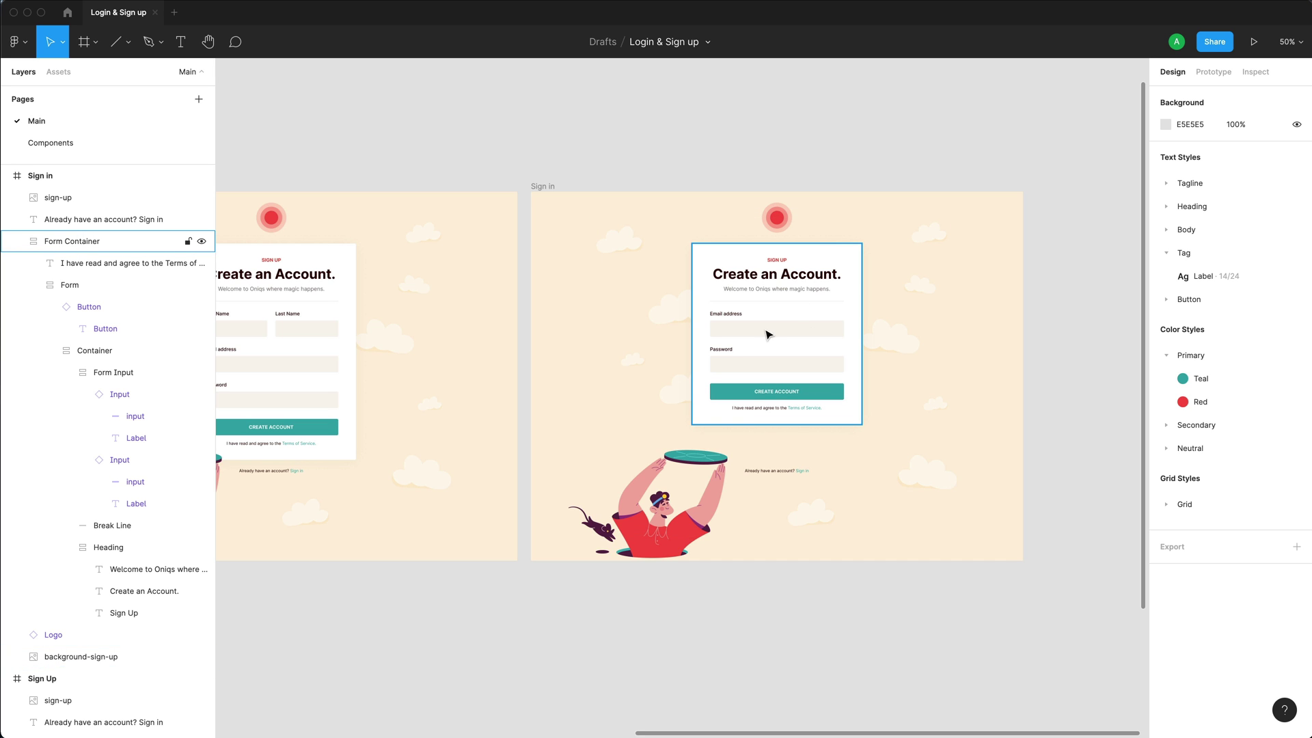
Change the Sign in form's button text to "SIGN IN".
{"action": "key", "text": "shift+0"}
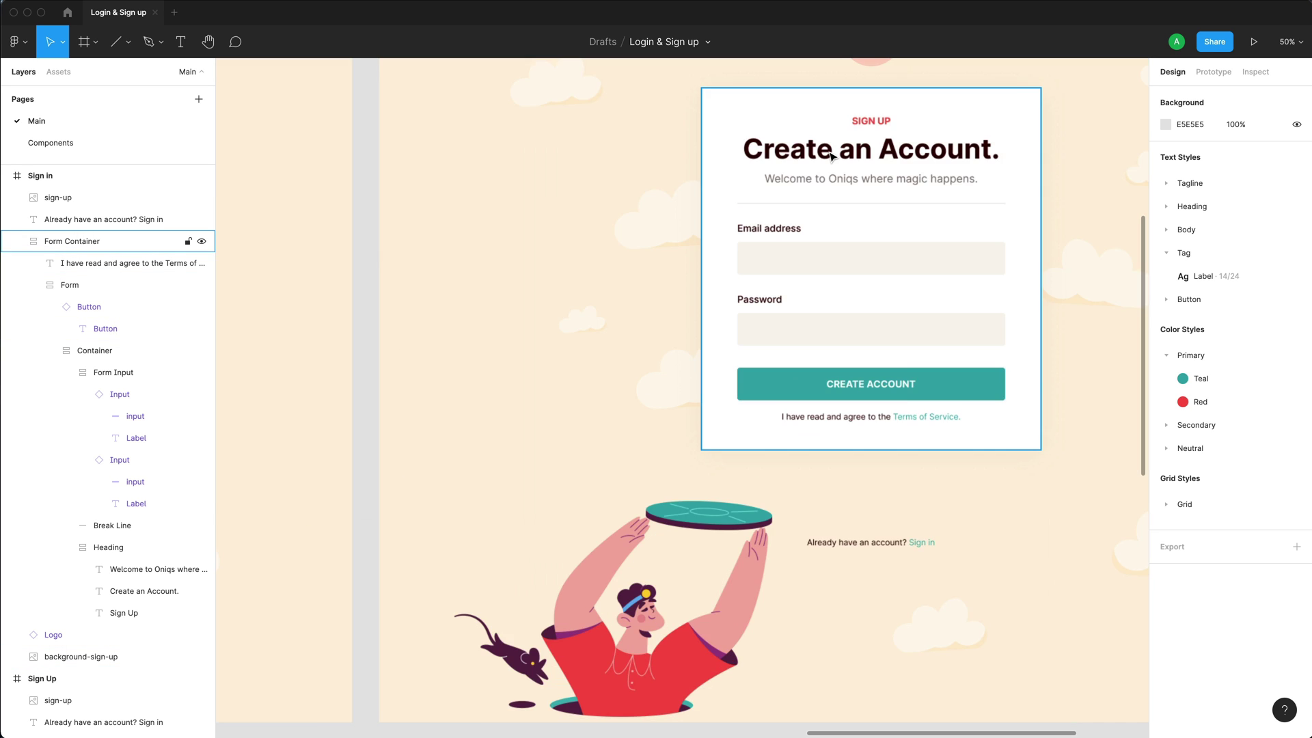
{"action": "double_click", "coordinate": [720, 456]}
{"action": "type", "text": "SI"}
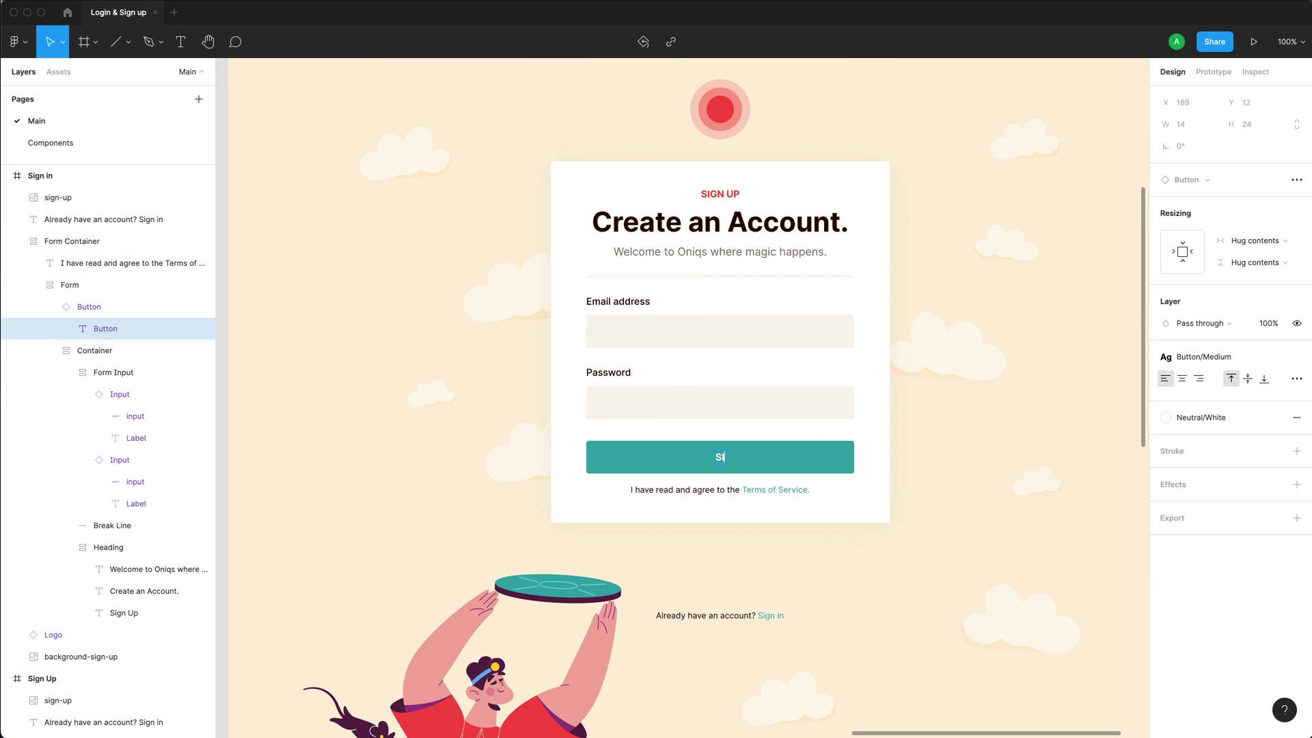
{"action": "type", "text": "GN IN"}
Replace the terms agreement line below the SIGN IN button with "Forgot your password?".
{"action": "left_click", "coordinate": [741, 489]}
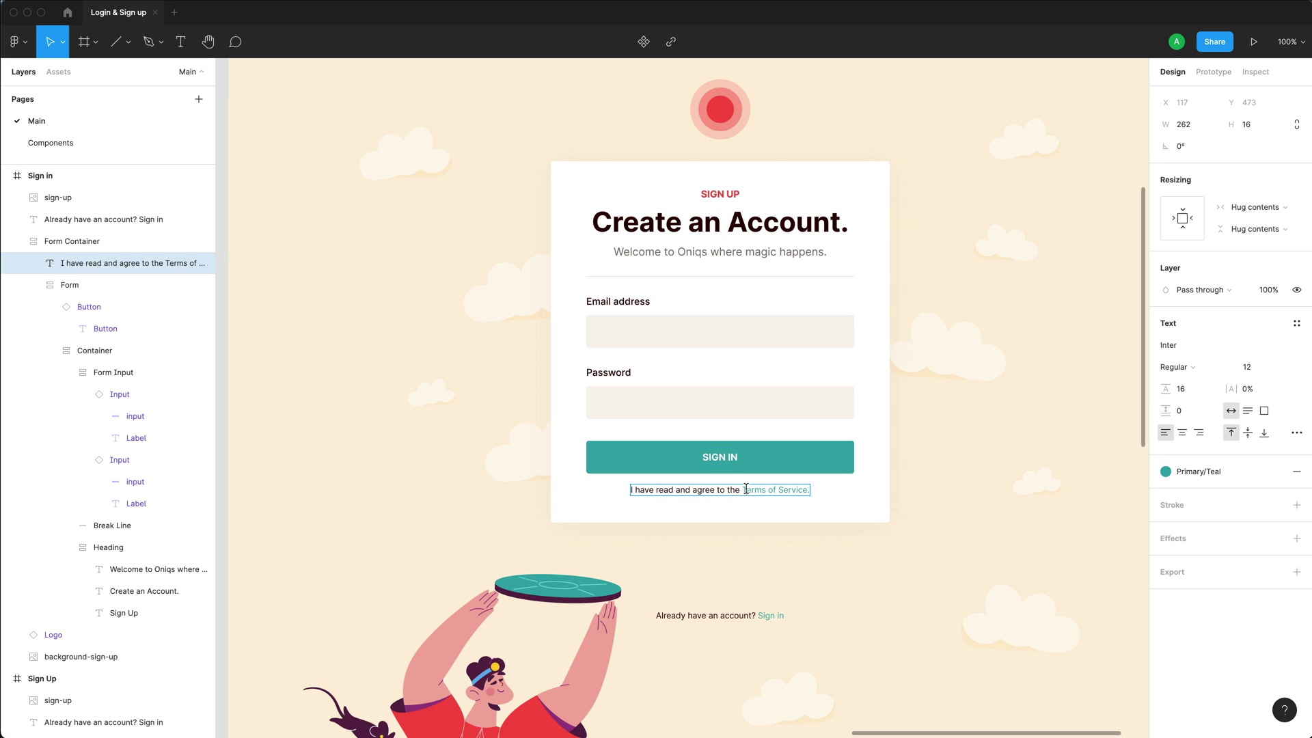
{"action": "key", "text": "shift+super+Left"}
{"action": "key", "text": "BackSpace"}
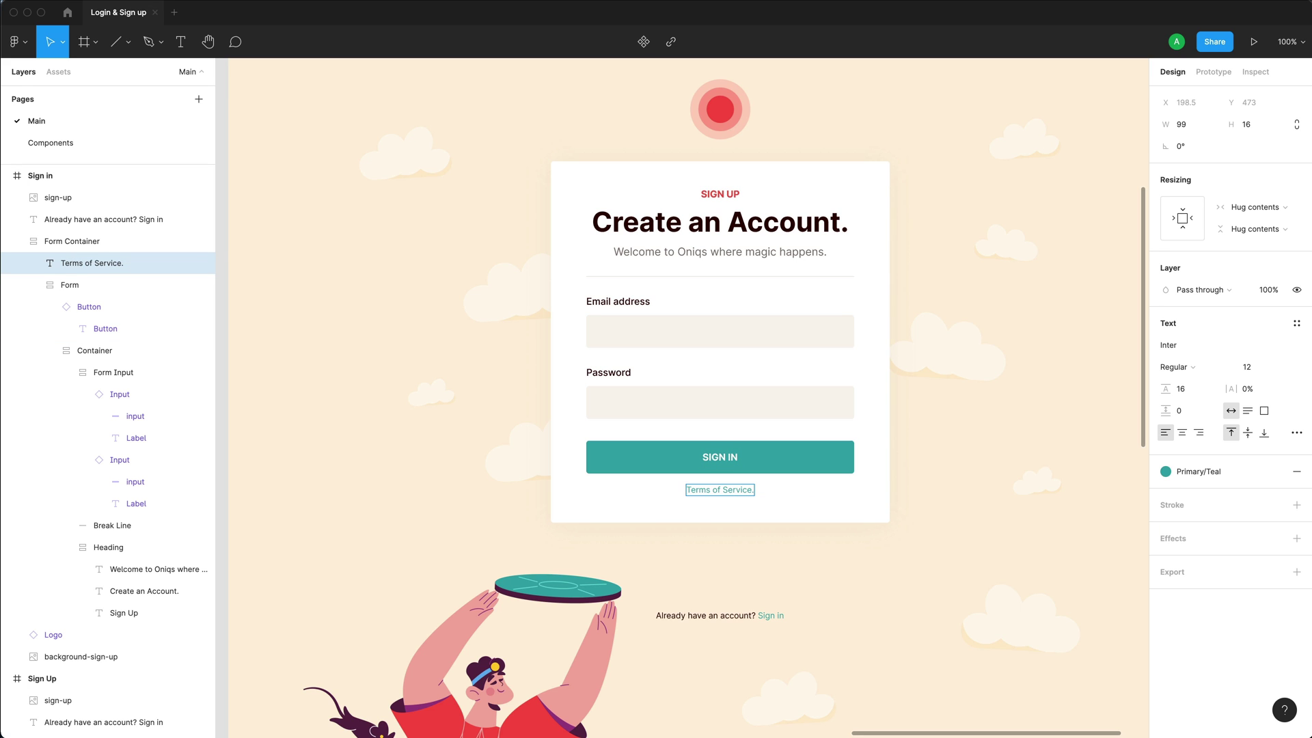
{"action": "key", "text": "shift+super+Right"}
{"action": "type", "text": "Forgot your password?"}
Move the "Already have an account? Sign in" line up beneath the Sign in form card, to Y 705.
{"action": "left_click", "coordinate": [758, 616]}
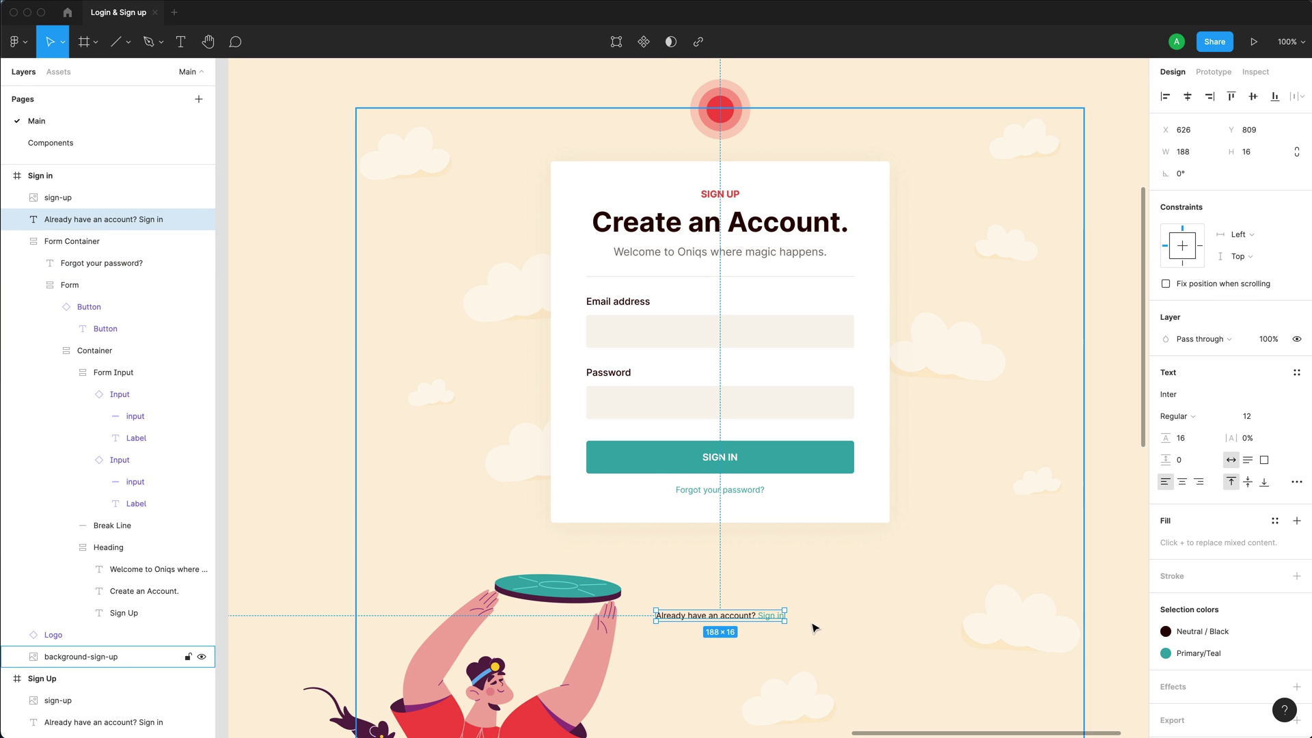
{"action": "left_click_drag", "start_coordinate": [761, 619], "coordinate": [761, 541]}
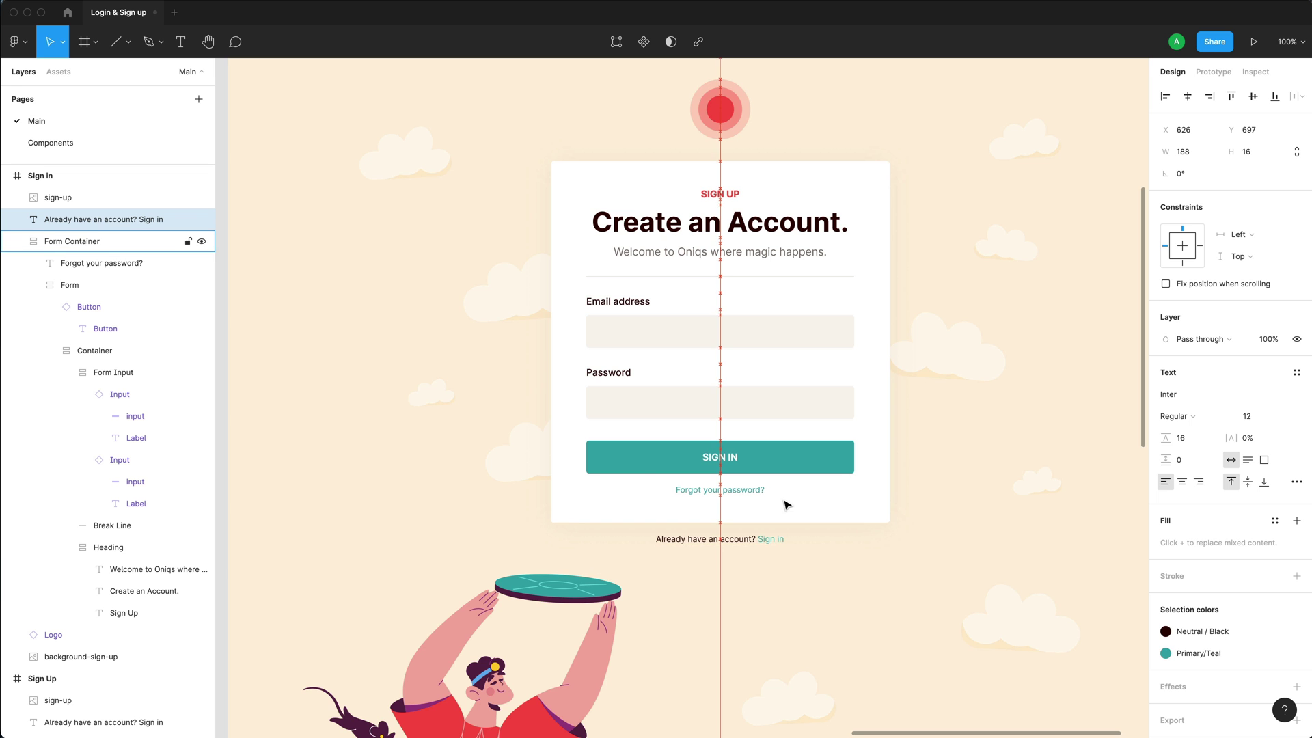
{"action": "scroll", "coordinate": [785, 504], "scroll_direction": "left", "scroll_amount": 10}
{"action": "scroll", "coordinate": [498, 553], "scroll_direction": "left", "scroll_amount": 5}
{"action": "left_click", "coordinate": [550, 538]}
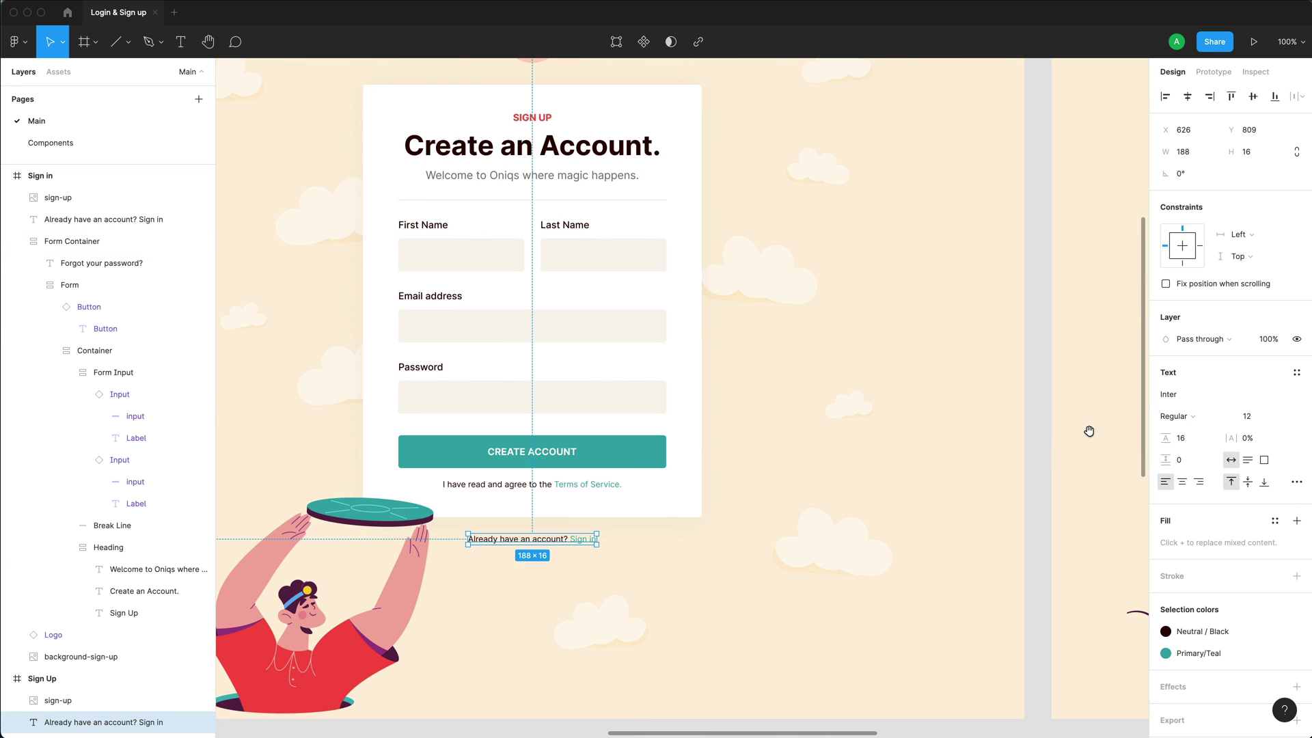
{"action": "scroll", "coordinate": [1086, 431], "scroll_direction": "right", "scroll_amount": 20}
{"action": "left_click", "coordinate": [588, 445]}
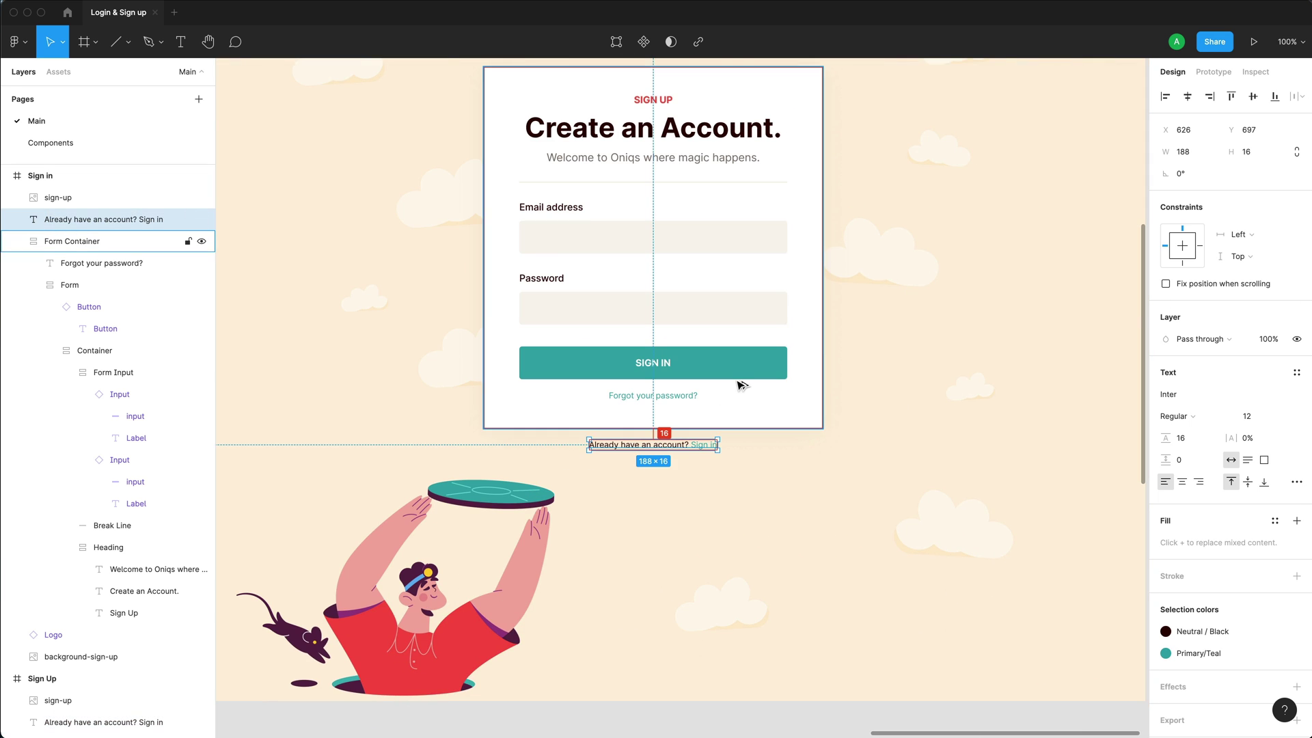
{"action": "left_click", "coordinate": [711, 438]}
Change the line below the Sign in form card to "Don't have an account yet? Create One".
{"action": "double_click", "coordinate": [642, 445]}
{"action": "type", "text": "Don't have a"}
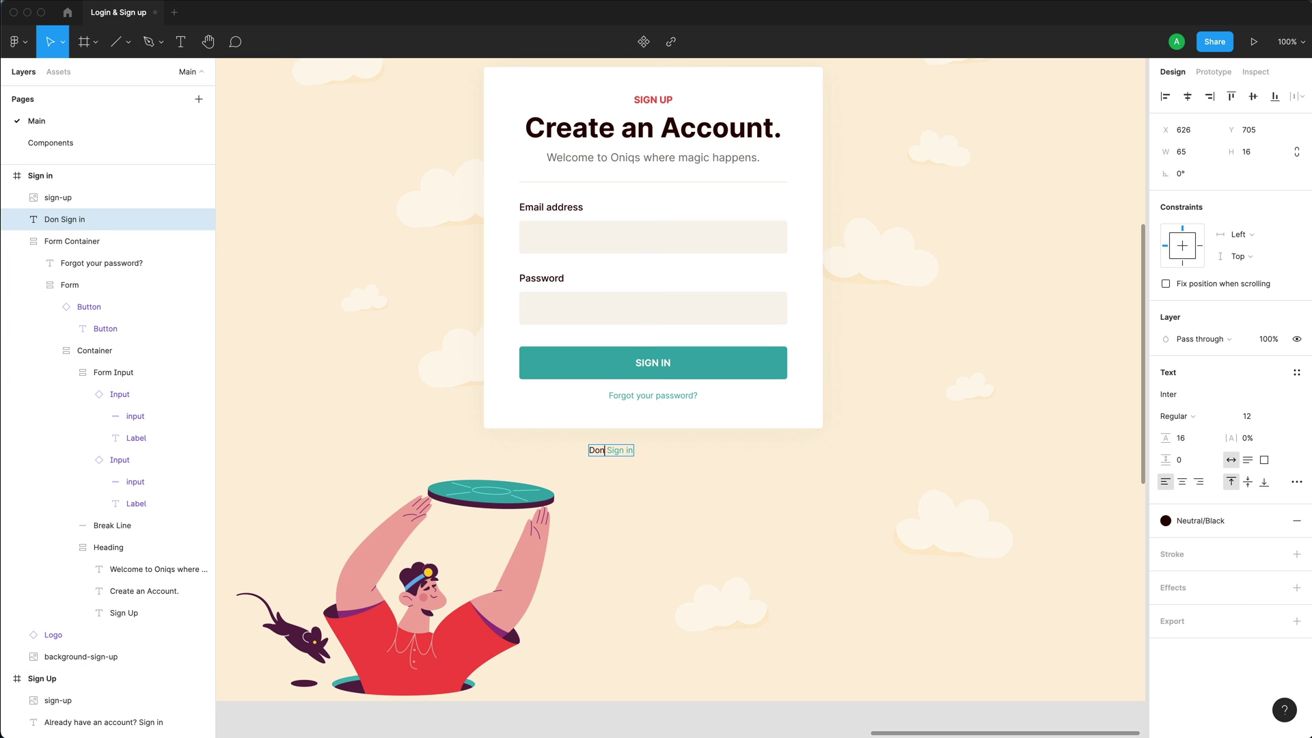
{"action": "type", "text": "n account yet?"}
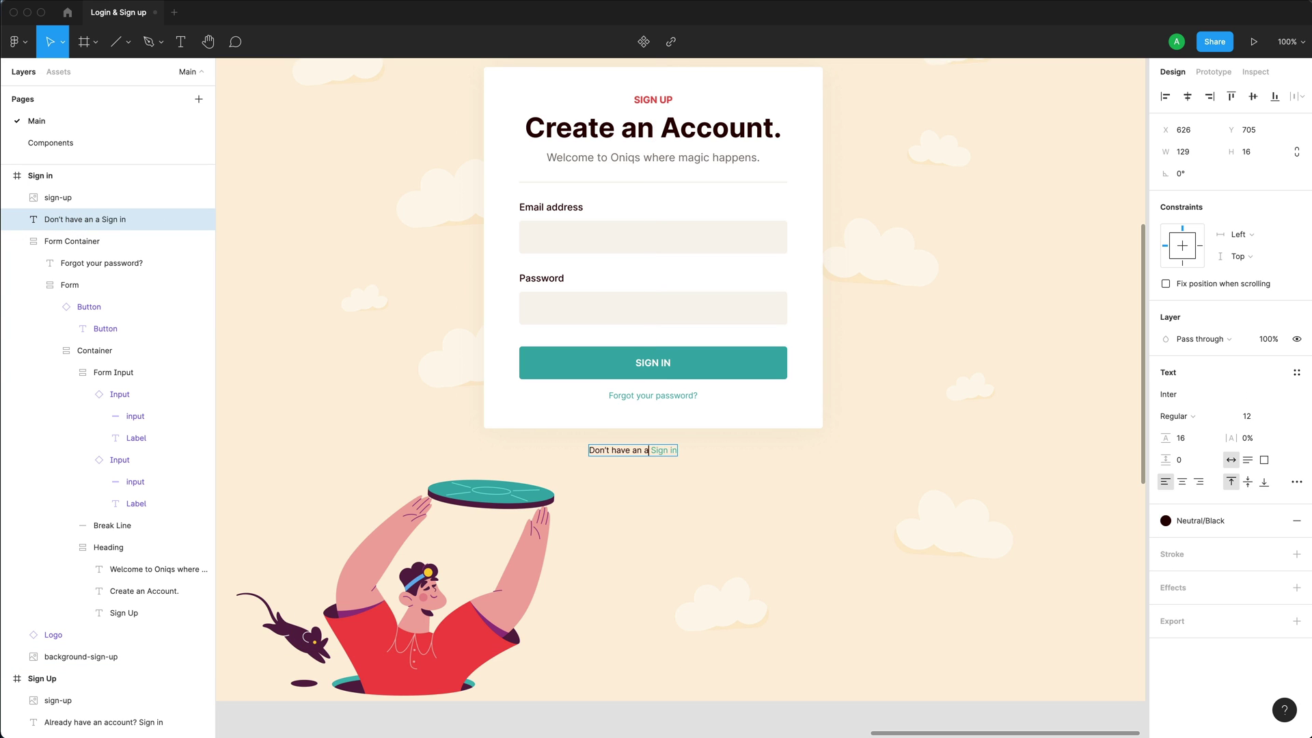
{"action": "key", "text": "shift+End"}
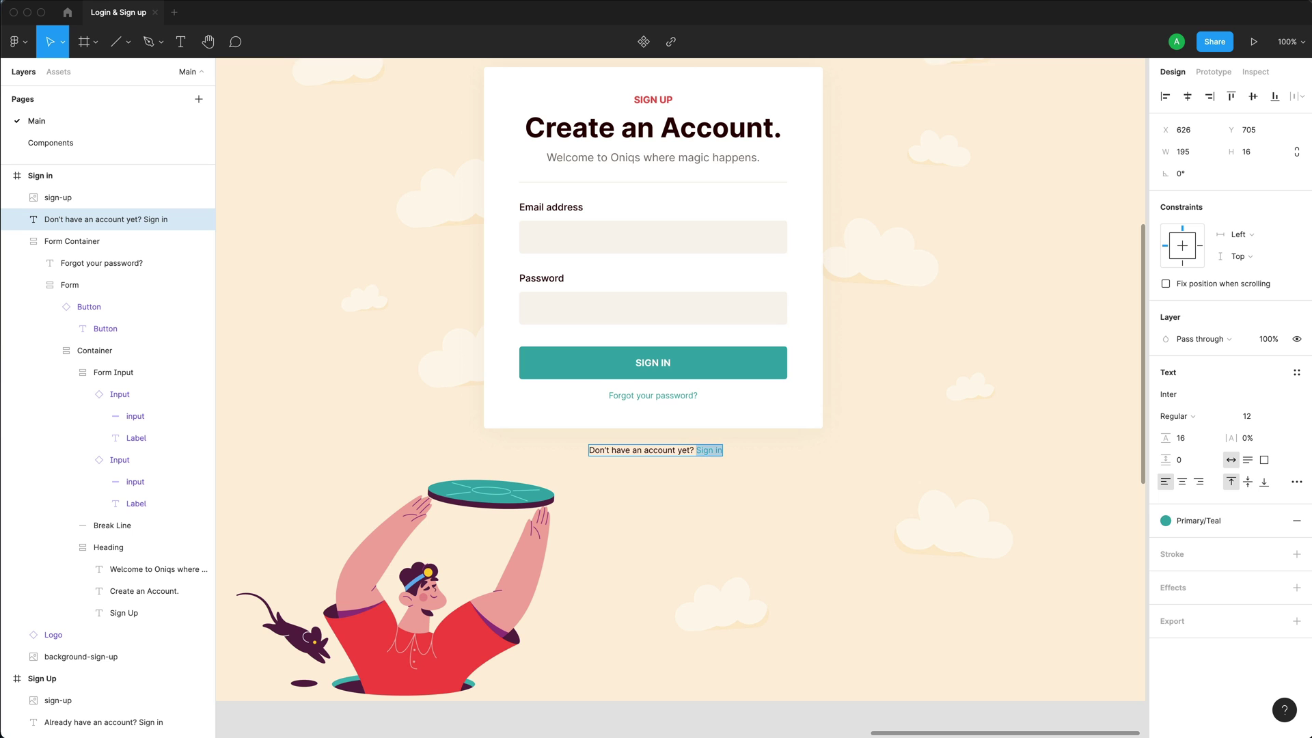
{"action": "type", "text": "Create One"}
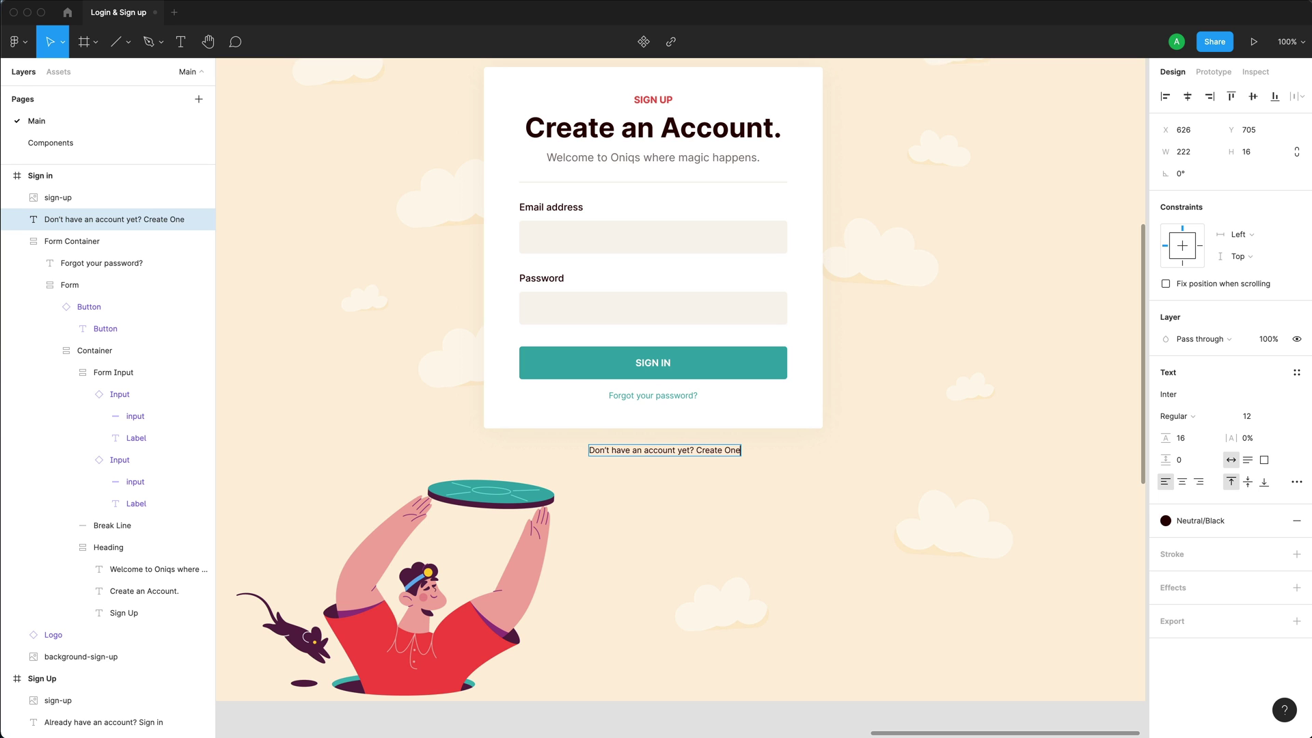
Apply the Primary/Teal color style to the words "Create One".
{"action": "key", "text": "alt+shift+Left"}
{"action": "key", "text": "alt+shift+Left"}
{"action": "left_click", "coordinate": [1165, 520]}
{"action": "left_click", "coordinate": [1176, 626]}
{"action": "left_click", "coordinate": [957, 571]}
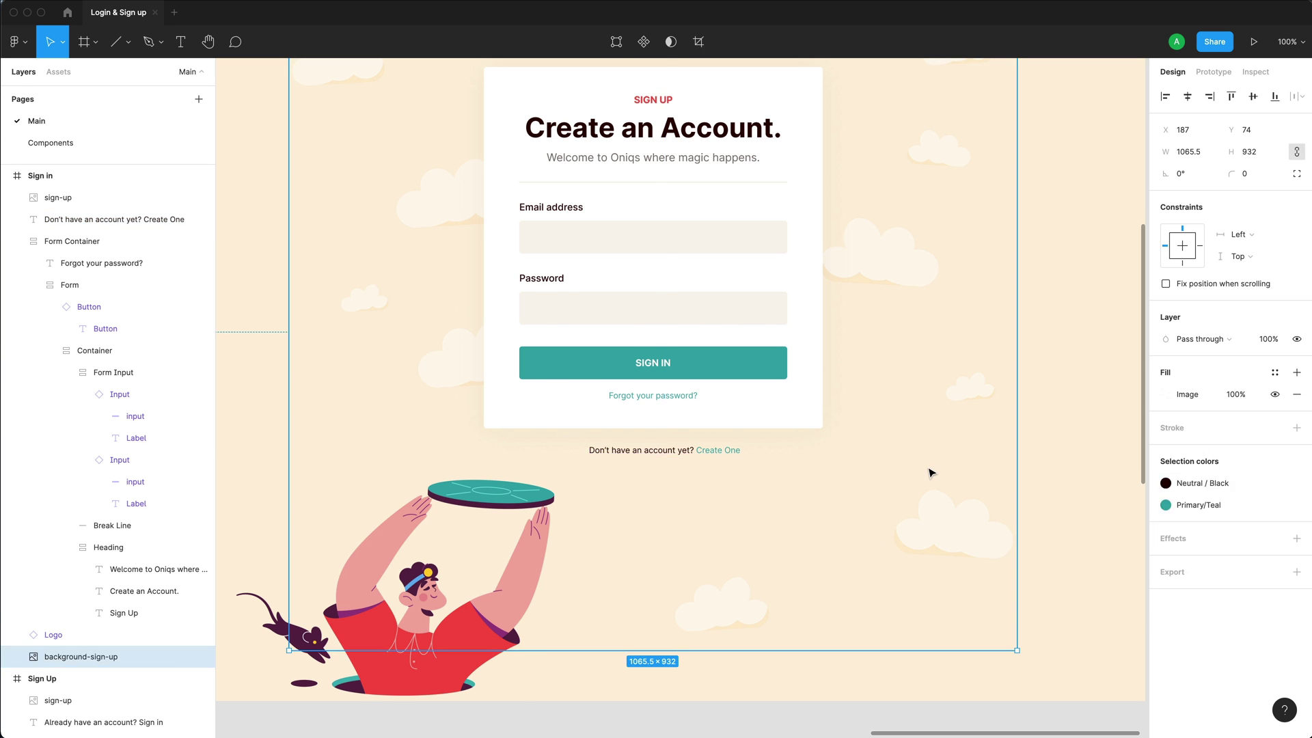
Change the Sign in form's tagline to "Sign In" and its heading to "Welcome back!".
{"action": "scroll", "coordinate": [957, 571], "scroll_direction": "up", "scroll_amount": 5}
{"action": "left_click", "coordinate": [653, 266]}
{"action": "double_click", "coordinate": [666, 265]}
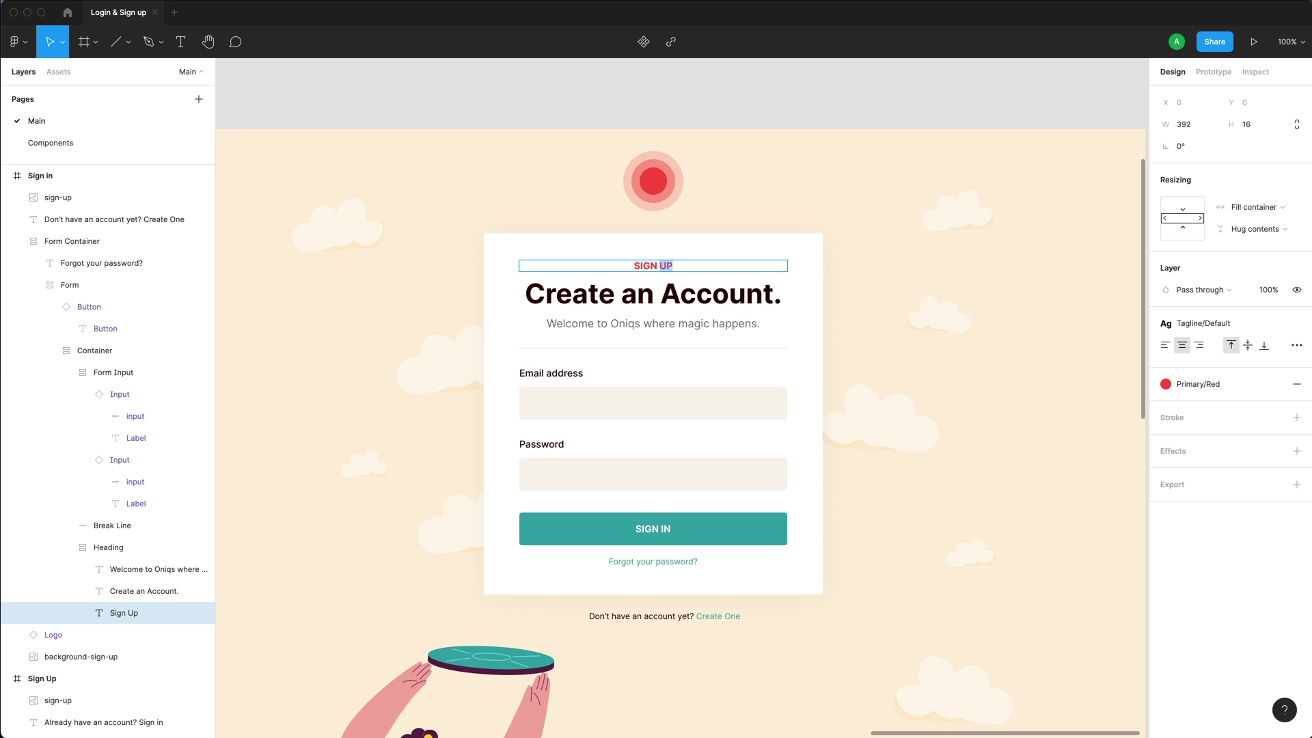
{"action": "type", "text": "In"}
{"action": "double_click", "coordinate": [652, 294]}
{"action": "type", "text": "W"}
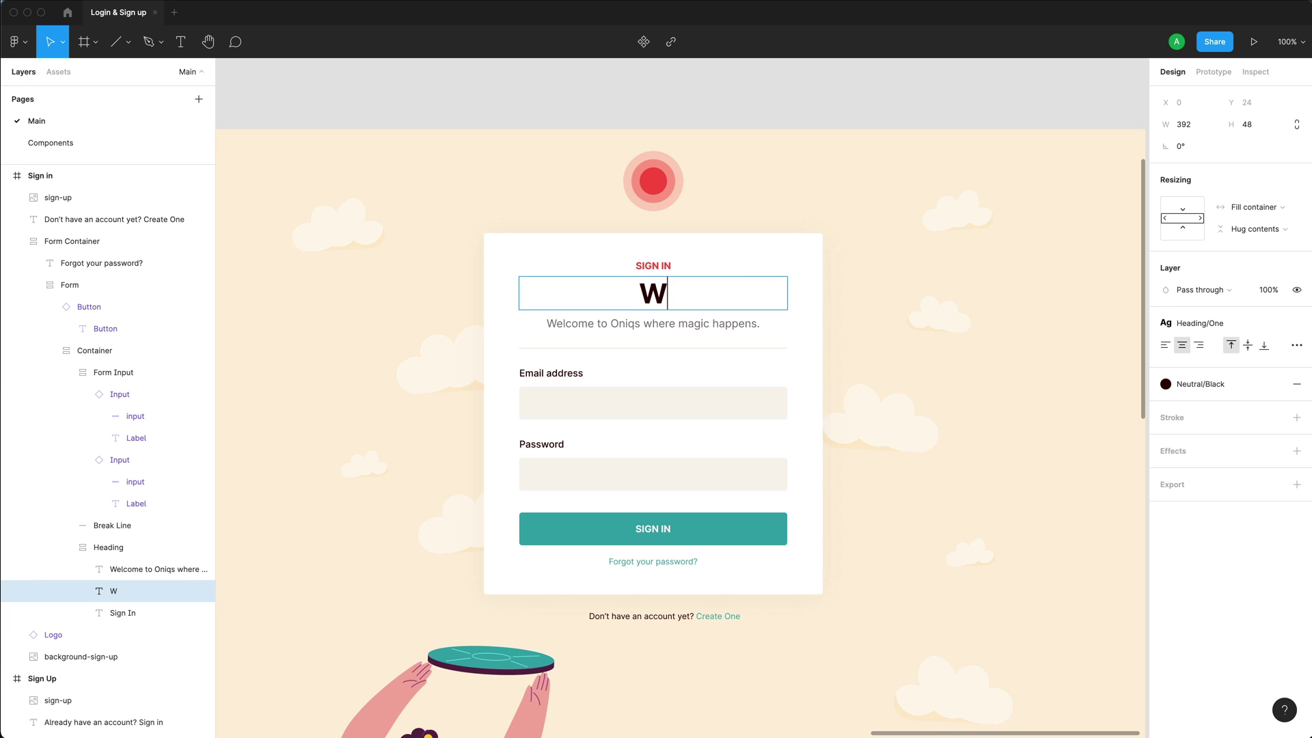
{"action": "type", "text": "elcome back"}
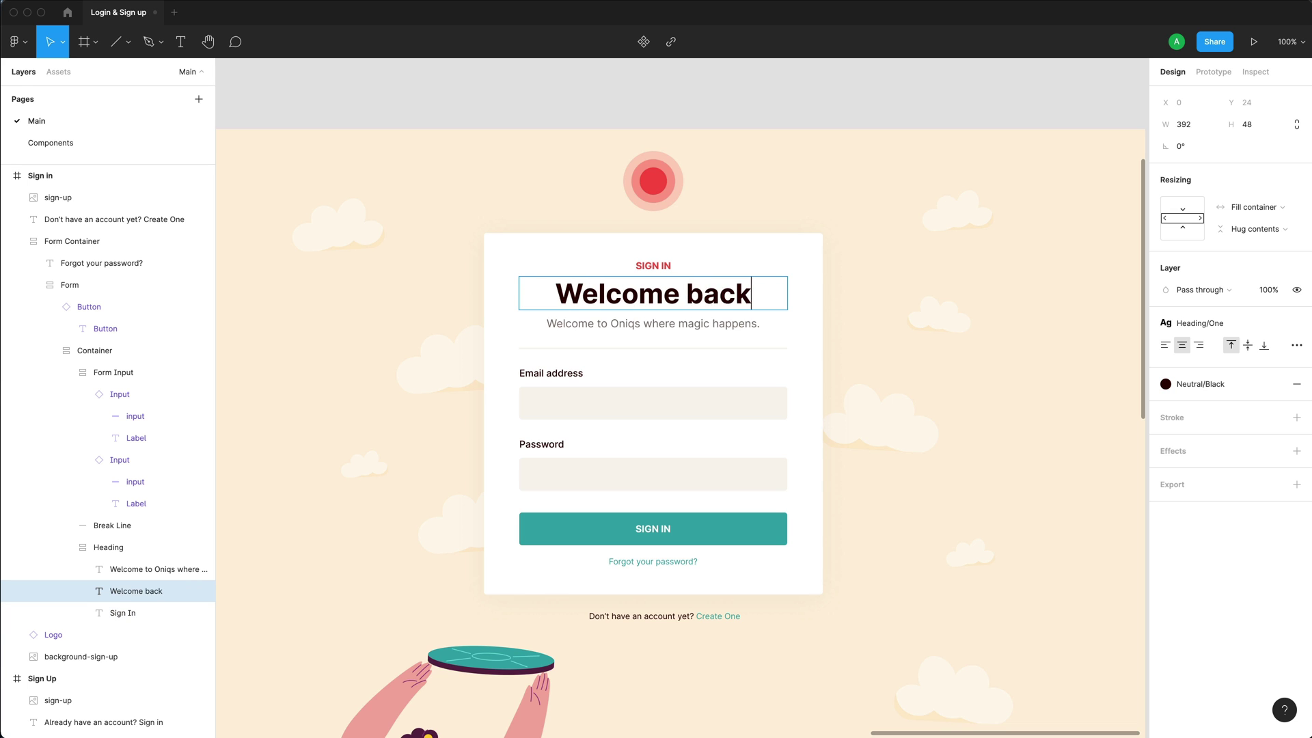
{"action": "type", "text": "!"}
Replace the Sign in form's subtitle with "Sign in to access your account.".
{"action": "double_click", "coordinate": [652, 323]}
{"action": "type", "text": "Sign i"}
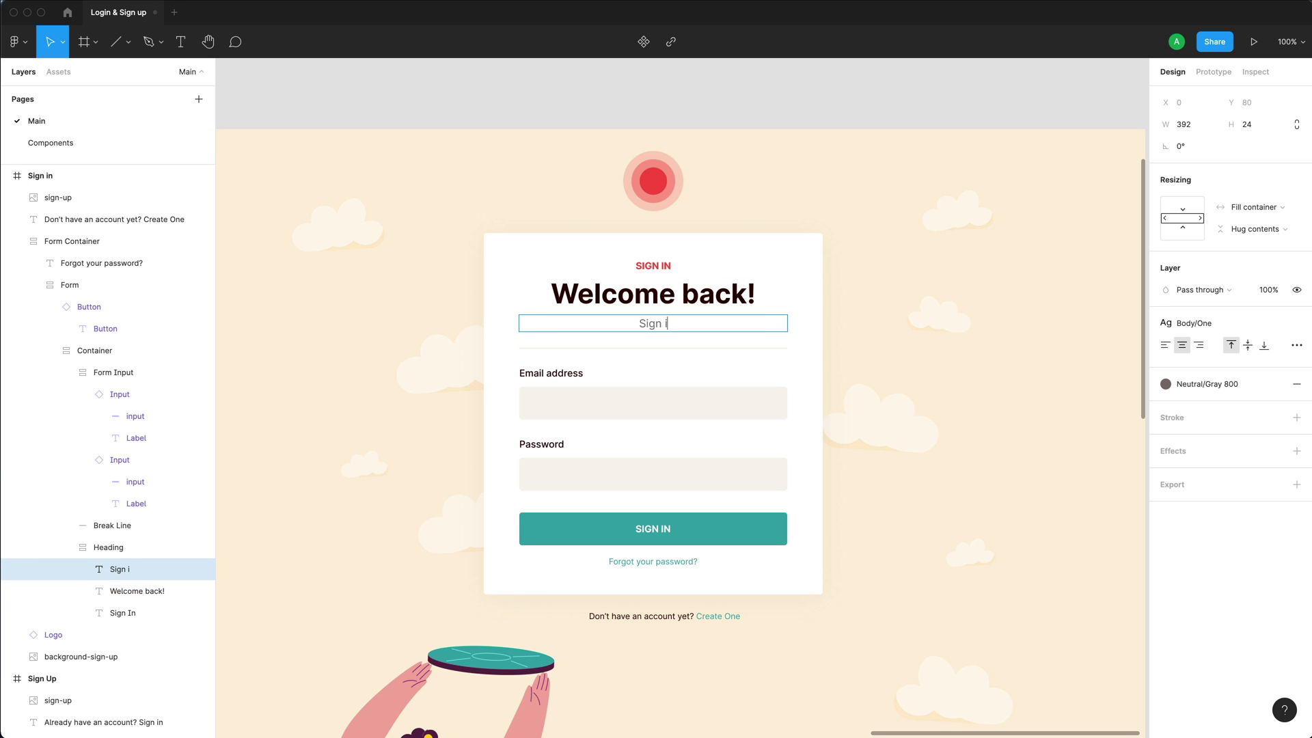
{"action": "type", "text": "n to access your accouynt"}
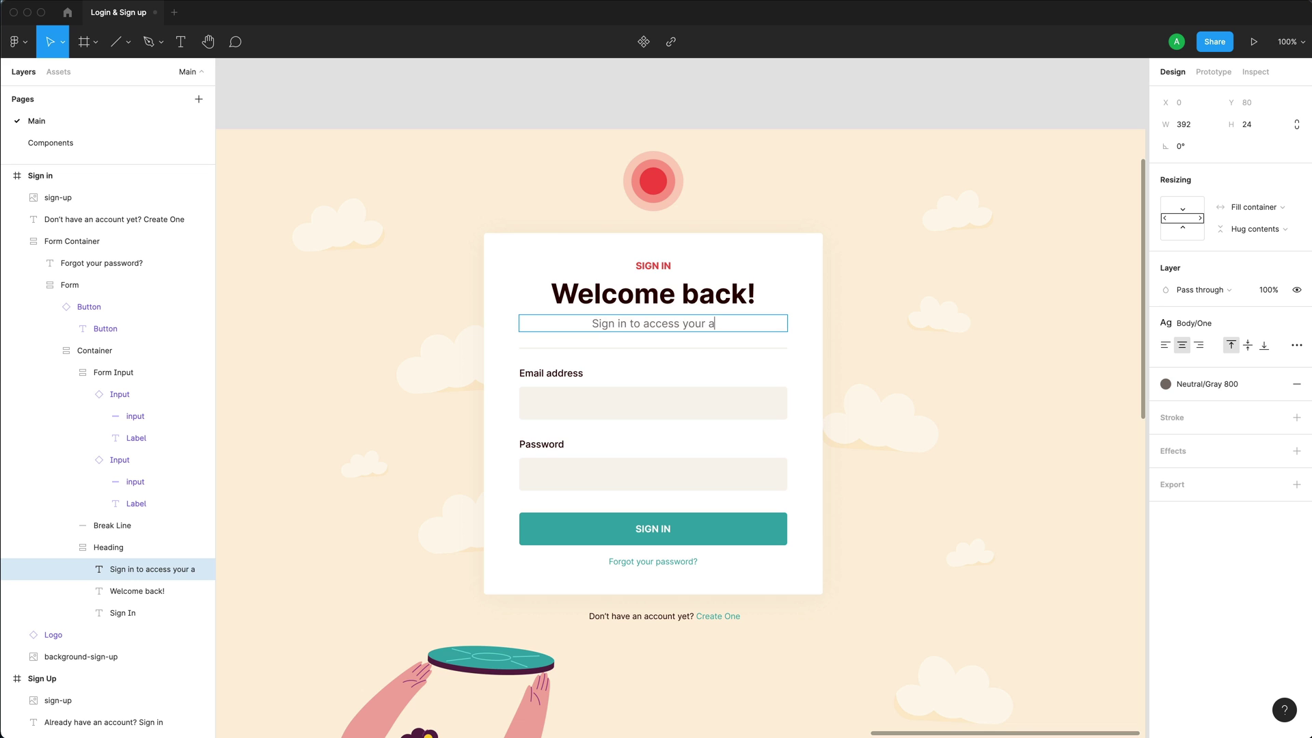
{"action": "key", "text": "BackSpace"}
{"action": "key", "text": "BackSpace"}
{"action": "key", "text": "BackSpace"}
{"action": "type", "text": "nt."}
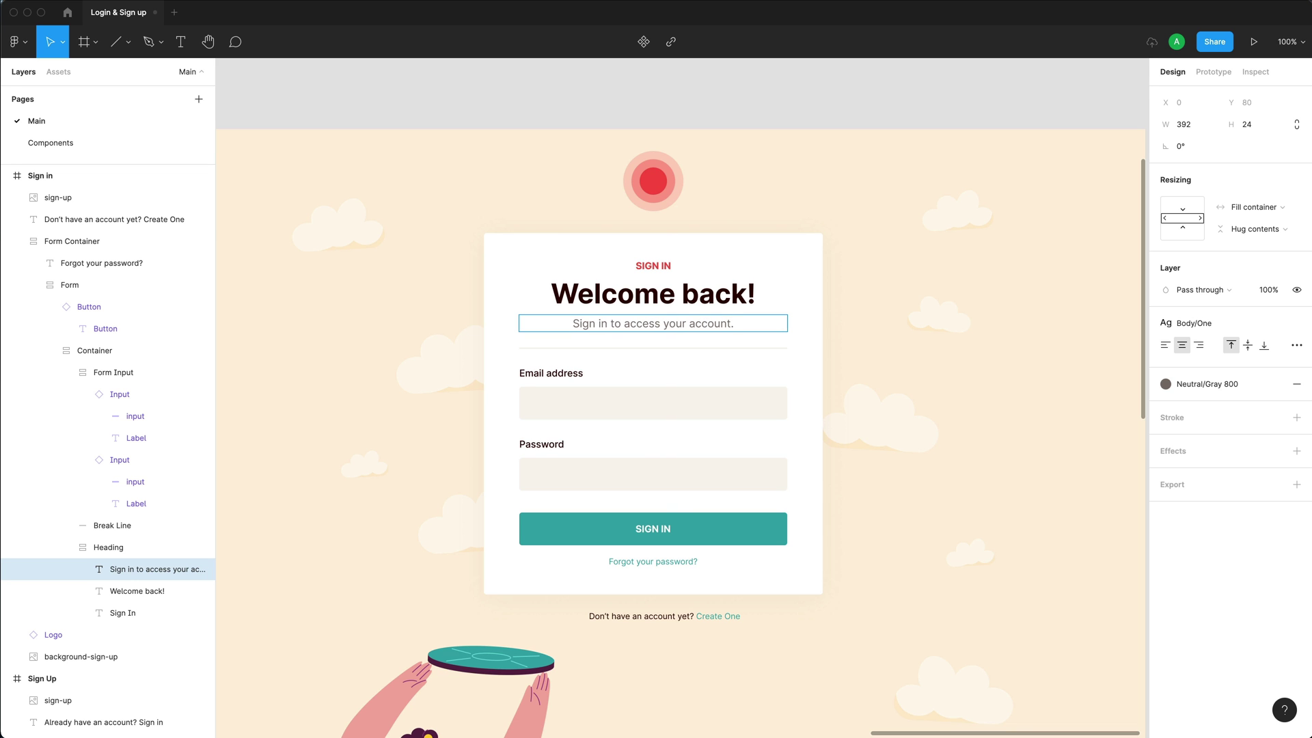
Center the account prompts below the form cards horizontally in the Sign in and Sign Up frames.
{"action": "left_click", "coordinate": [664, 616]}
{"action": "left_click", "coordinate": [1187, 98]}
{"action": "scroll", "coordinate": [951, 248], "scroll_direction": "left", "scroll_amount": 15}
{"action": "scroll", "coordinate": [952, 248], "scroll_direction": "down", "scroll_amount": 5}
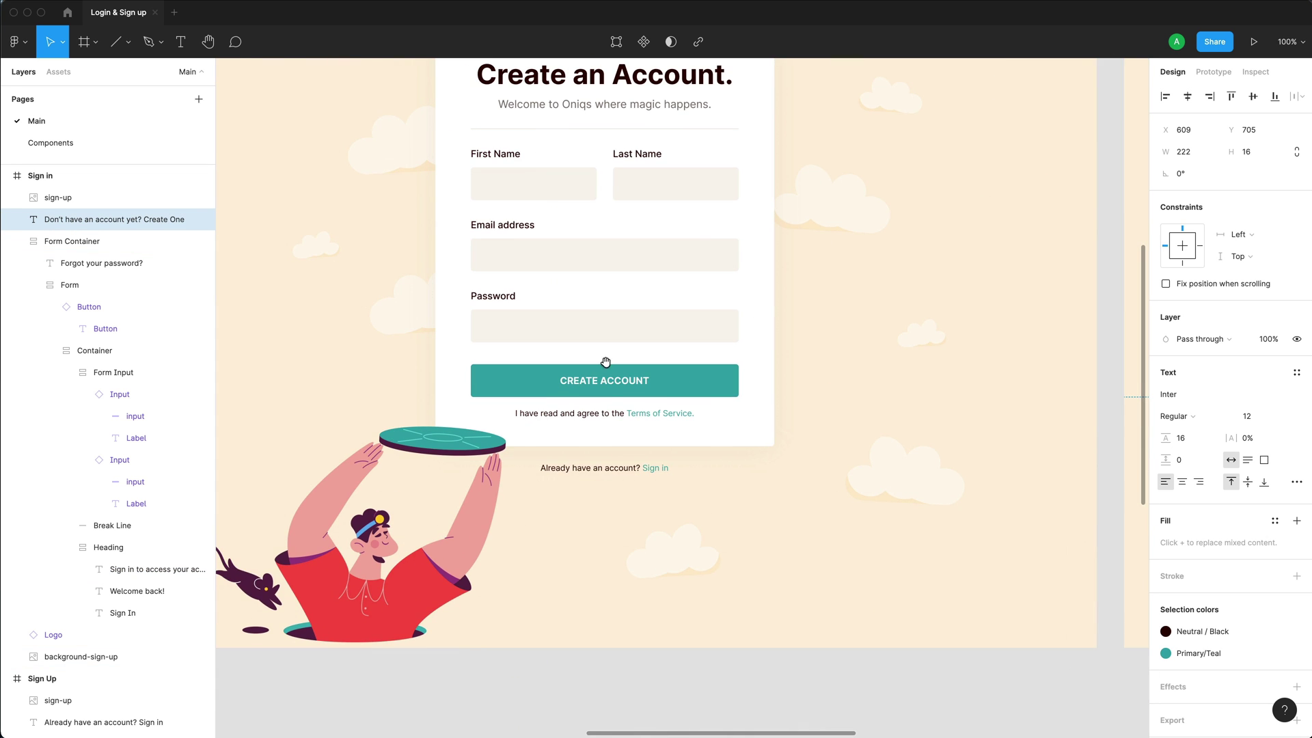
{"action": "left_click", "coordinate": [633, 469]}
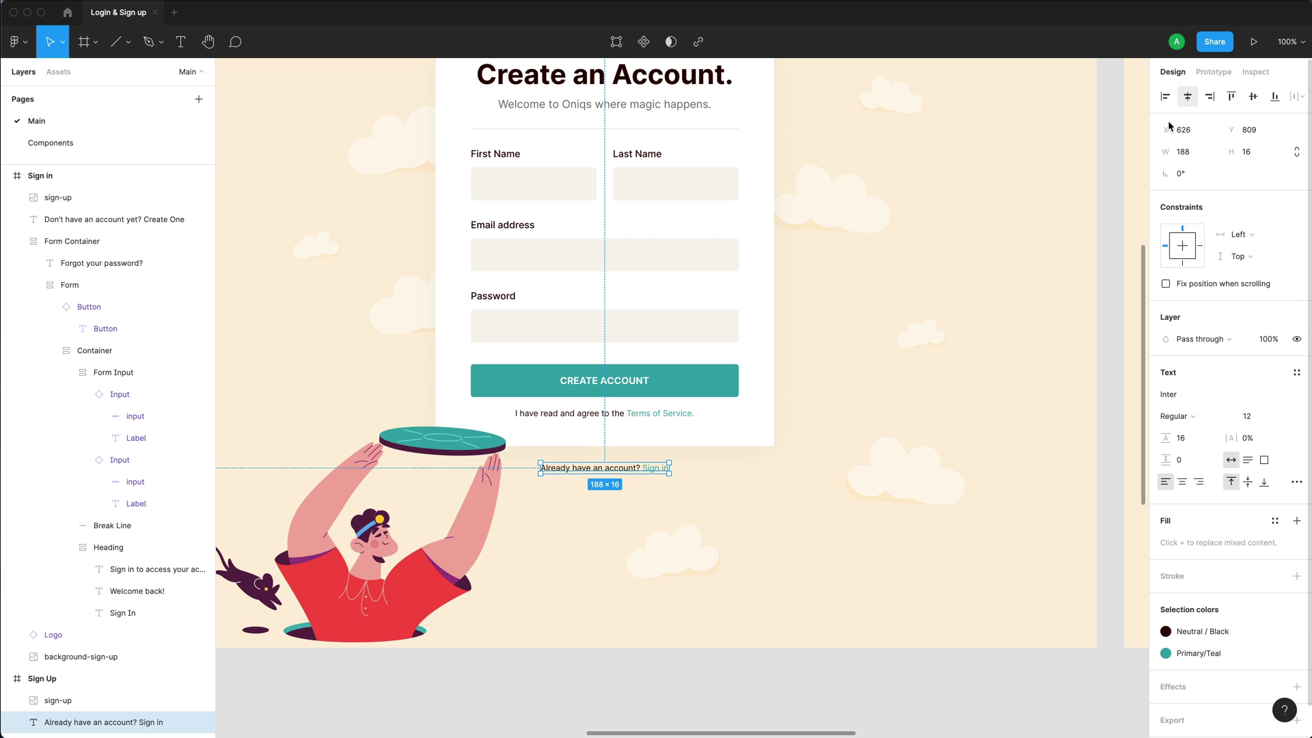
Set the text alignment of the account prompts in both the Sign in and Sign Up frames to center.
{"action": "scroll", "coordinate": [249, 492], "scroll_direction": "right", "scroll_amount": 15}
{"action": "scroll", "coordinate": [631, 499], "scroll_direction": "up", "scroll_amount": 3}
{"action": "left_click", "coordinate": [683, 477]}
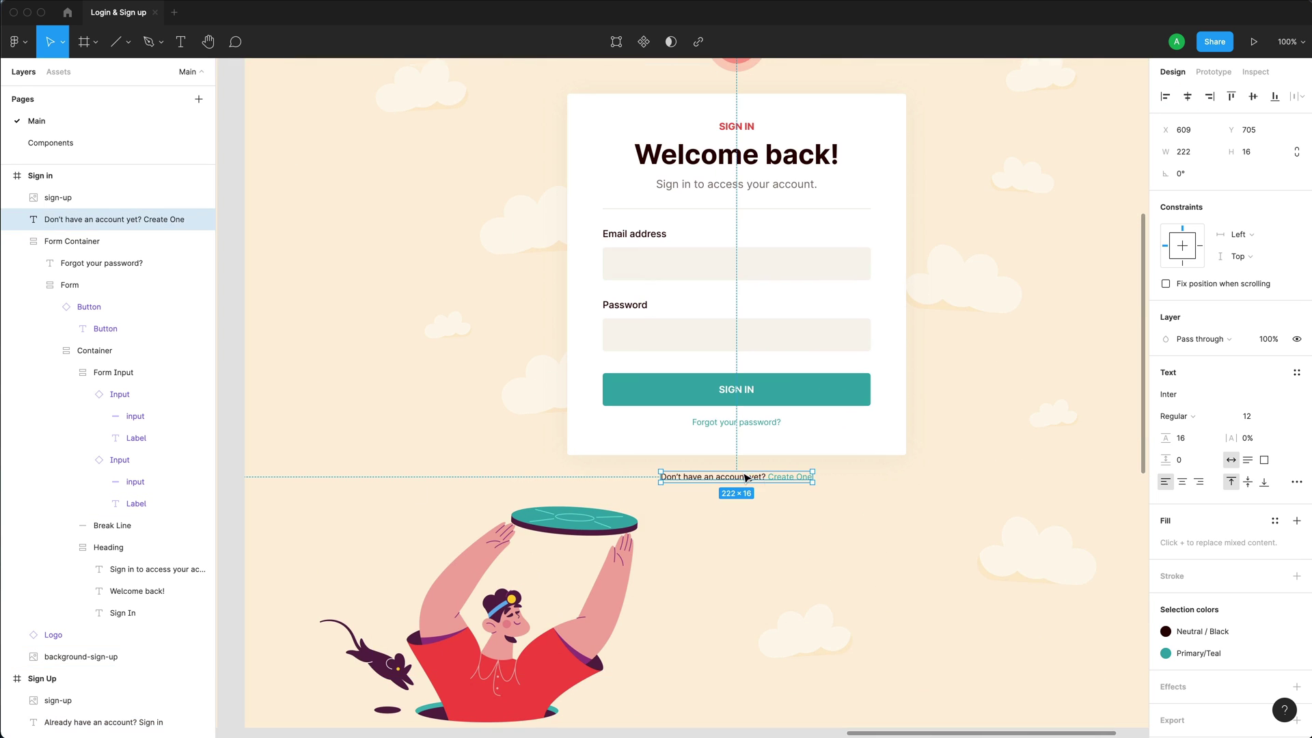
{"action": "left_click", "coordinate": [1181, 481]}
{"action": "scroll", "coordinate": [916, 475], "scroll_direction": "left", "scroll_amount": 15}
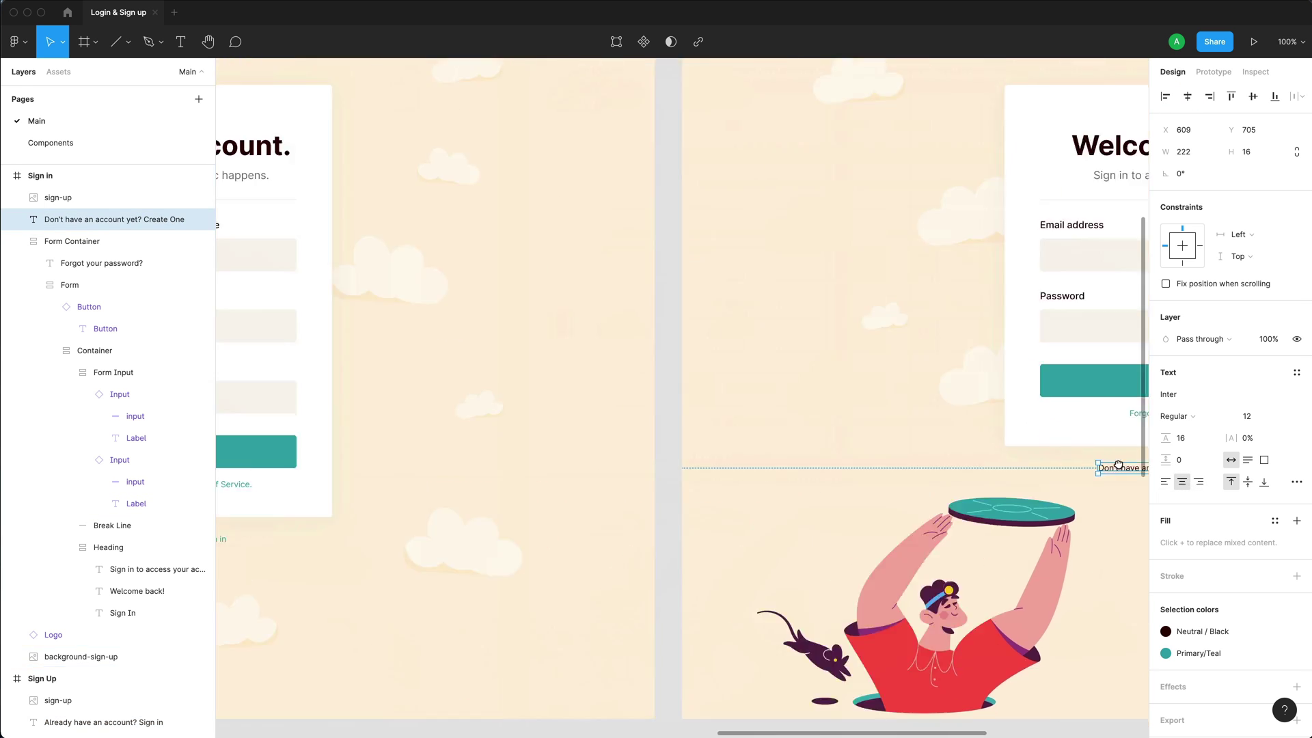
{"action": "left_click", "coordinate": [652, 531]}
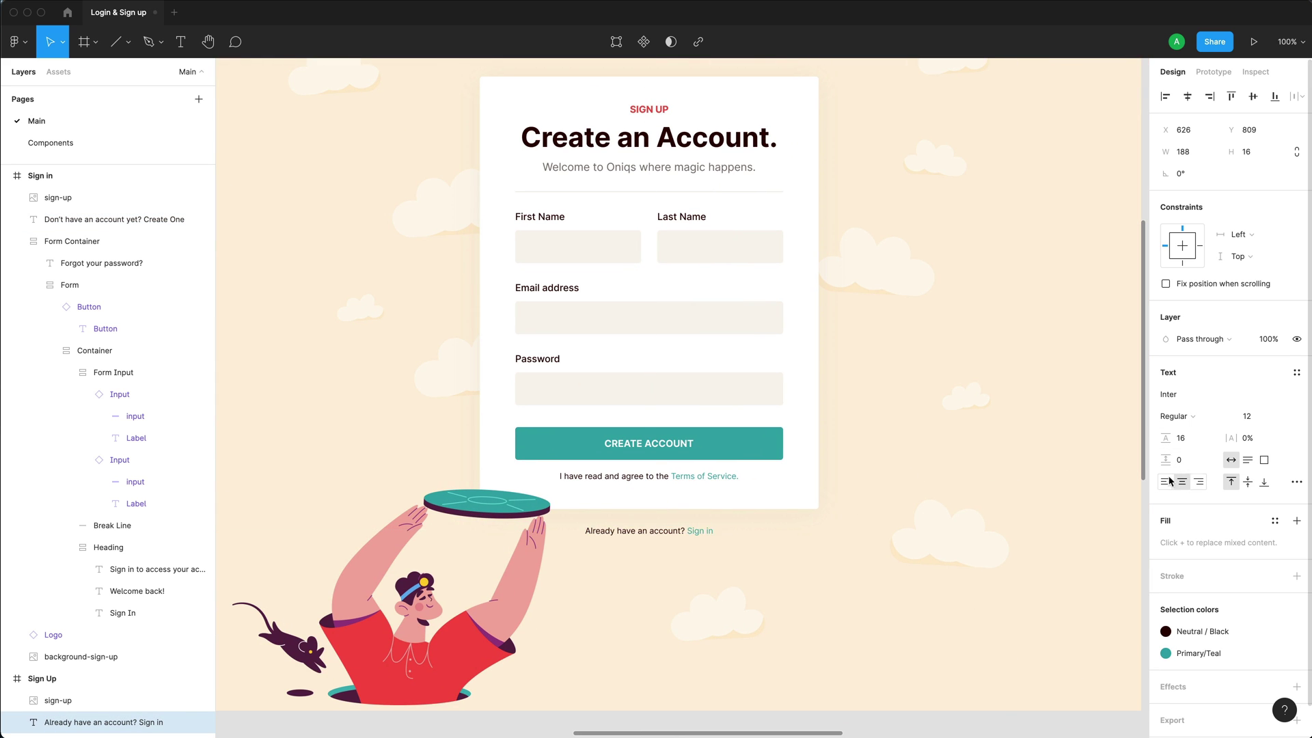
Delete the sign-up illustration and the background-sign-up cloud image from the Sign in frame.
{"action": "scroll", "coordinate": [691, 445], "scroll_direction": "right", "scroll_amount": 15}
{"action": "left_click", "coordinate": [537, 577]}
{"action": "key", "text": "Delete"}
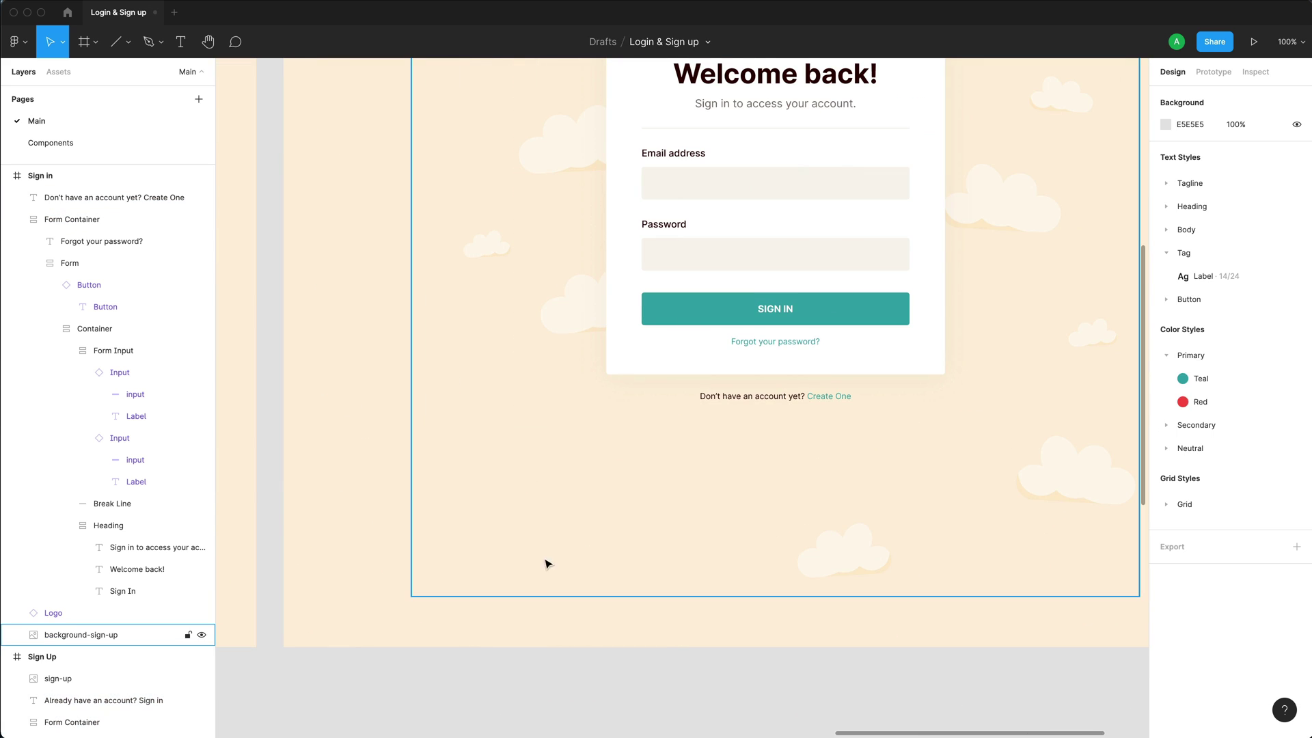
{"action": "left_click", "coordinate": [639, 570]}
{"action": "key", "text": "Delete"}
Move the background-sign-in cloud image from the canvas into the Sign in frame.
{"action": "key", "text": "ctrl+minus"}
{"action": "key", "text": "ctrl+minus"}
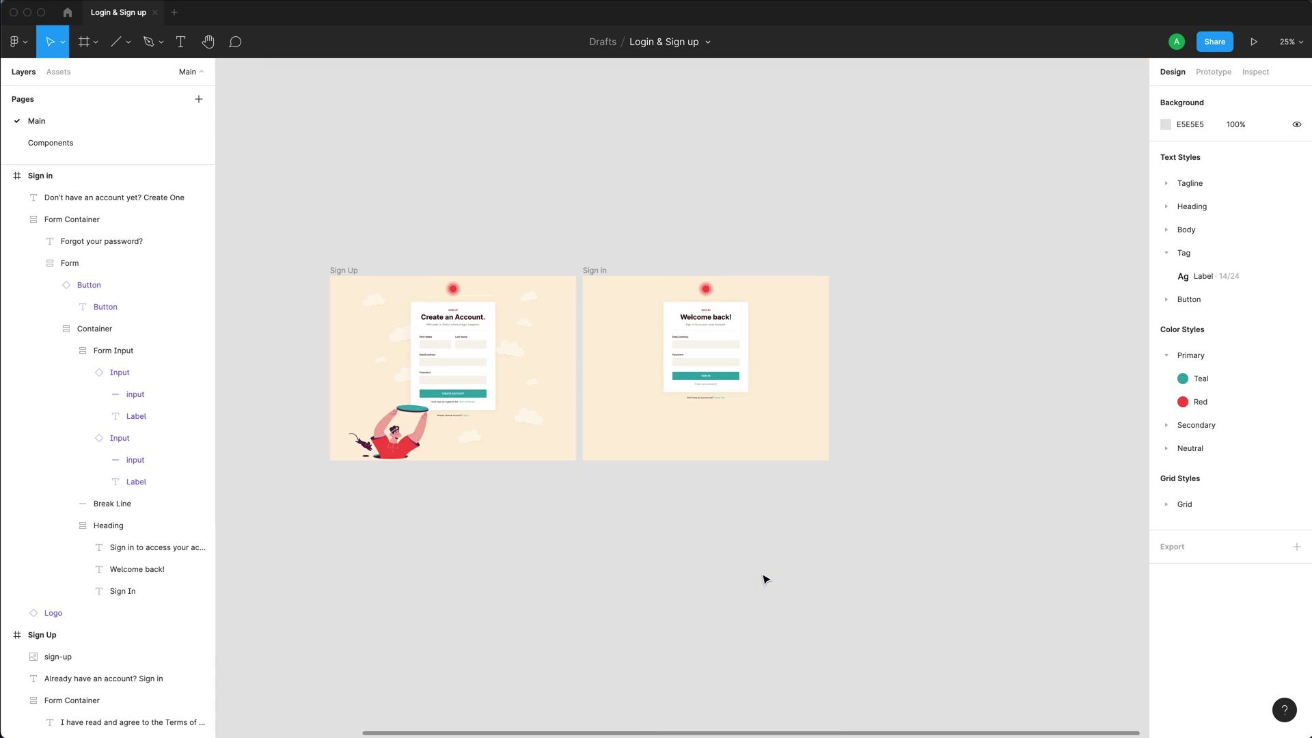
{"action": "key", "text": "ctrl+z"}
{"action": "key", "text": "ctrl+z"}
{"action": "key", "text": "ctrl+shift+z"}
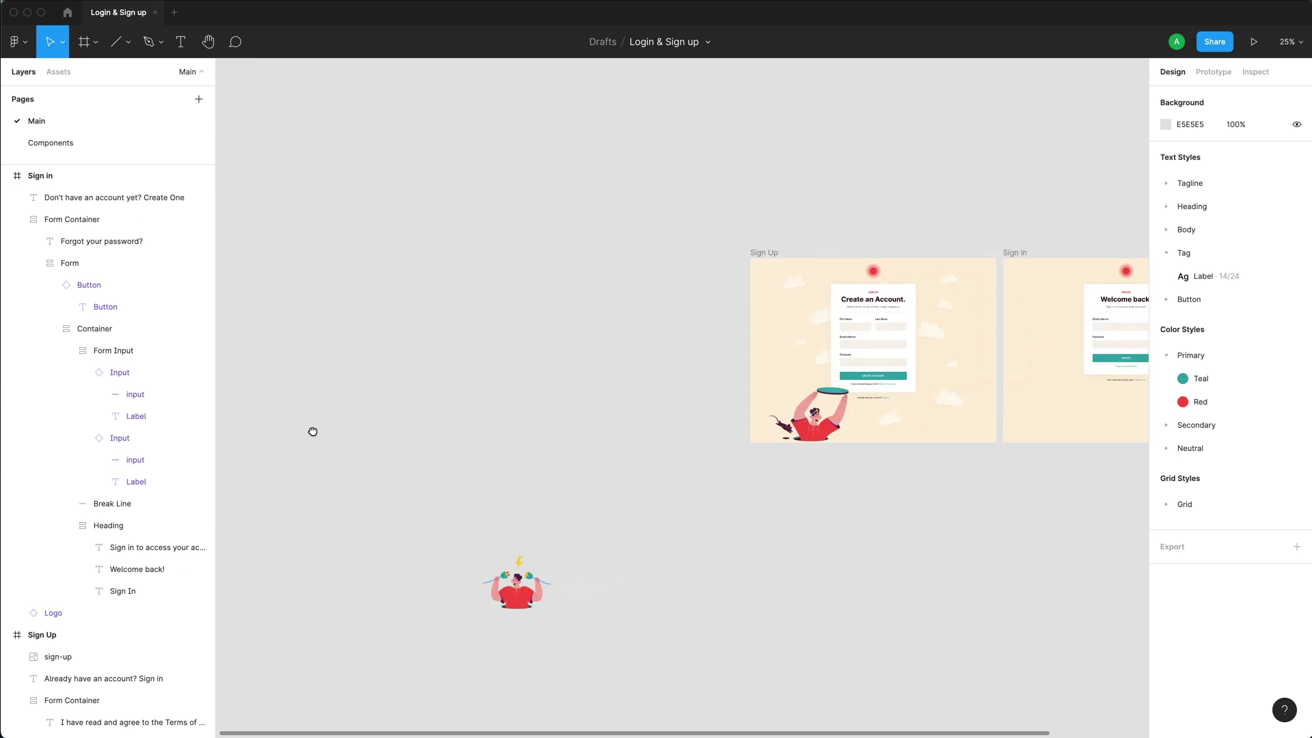
{"action": "key", "text": "ctrl+shift+z"}
{"action": "left_click", "coordinate": [505, 294]}
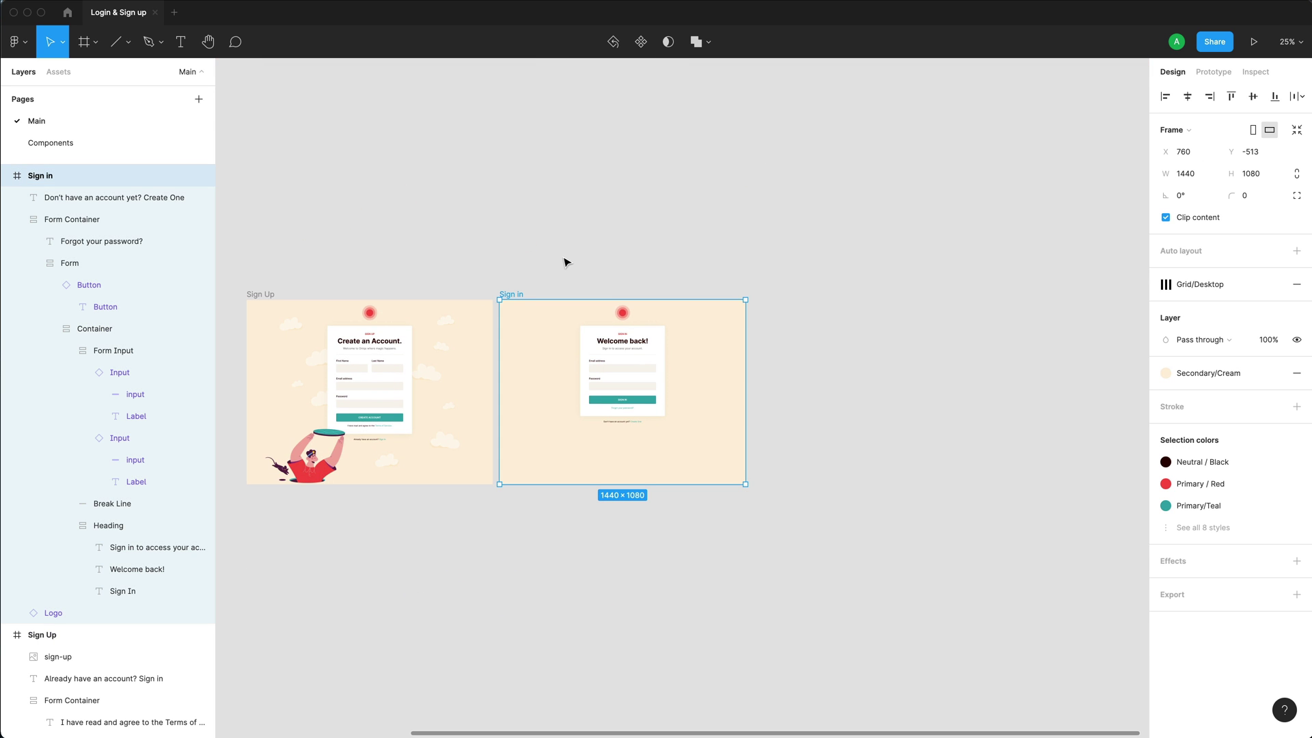
{"action": "key", "text": "ctrl+v"}
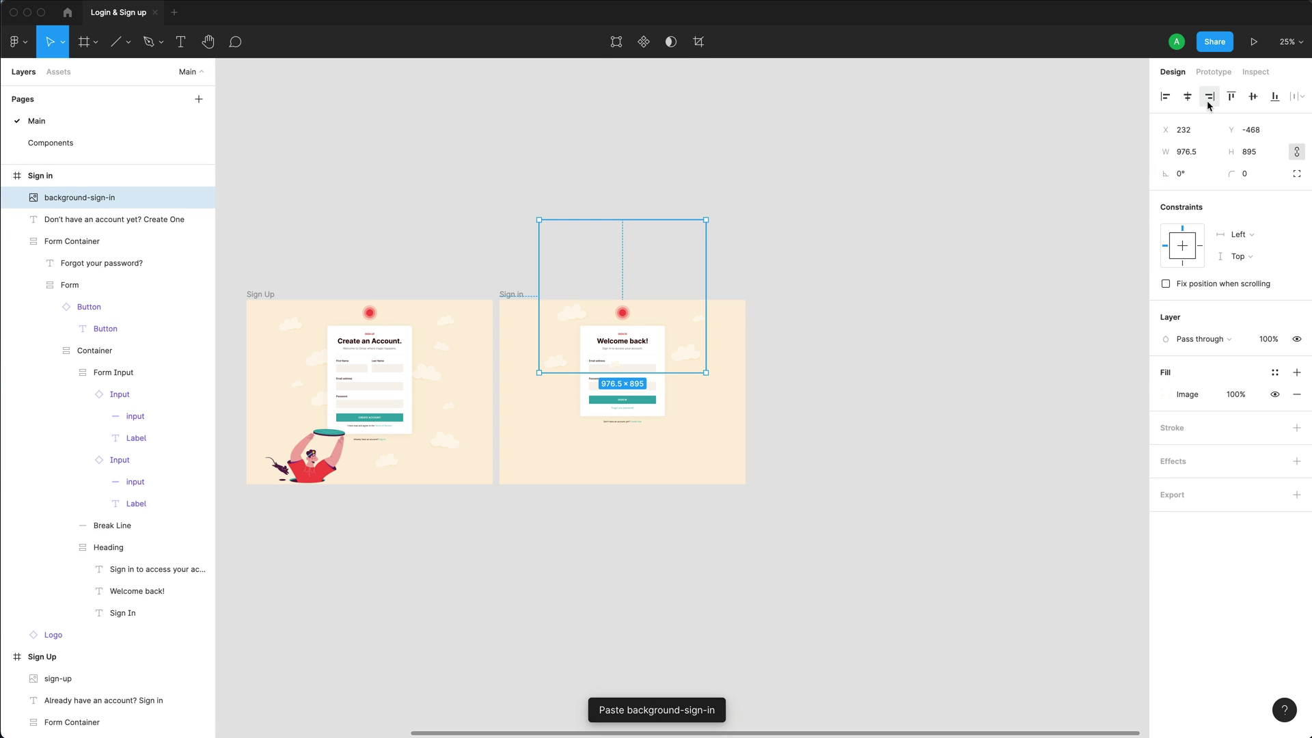
Center the background-sign-in image vertically in the Sign in frame and send it behind all other layers.
{"action": "left_click", "coordinate": [1232, 97]}
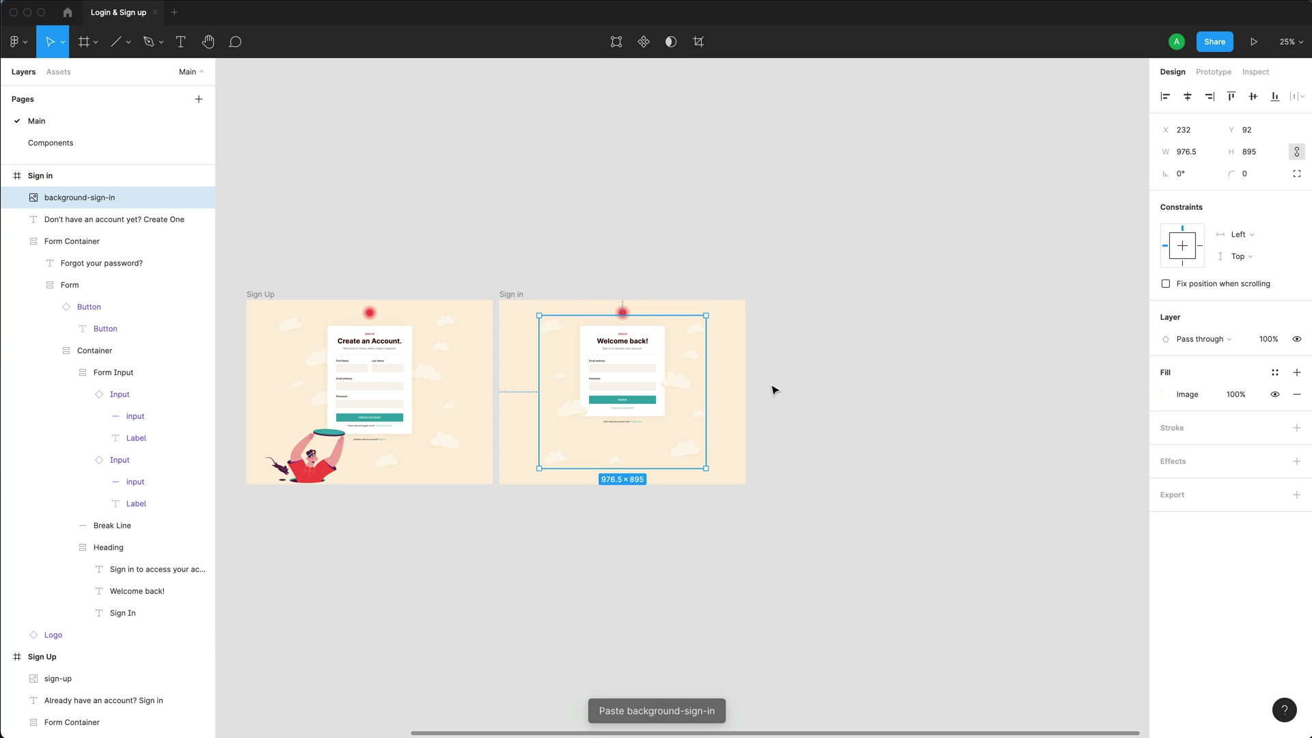
{"action": "key", "text": "super+alt+bracketleft"}
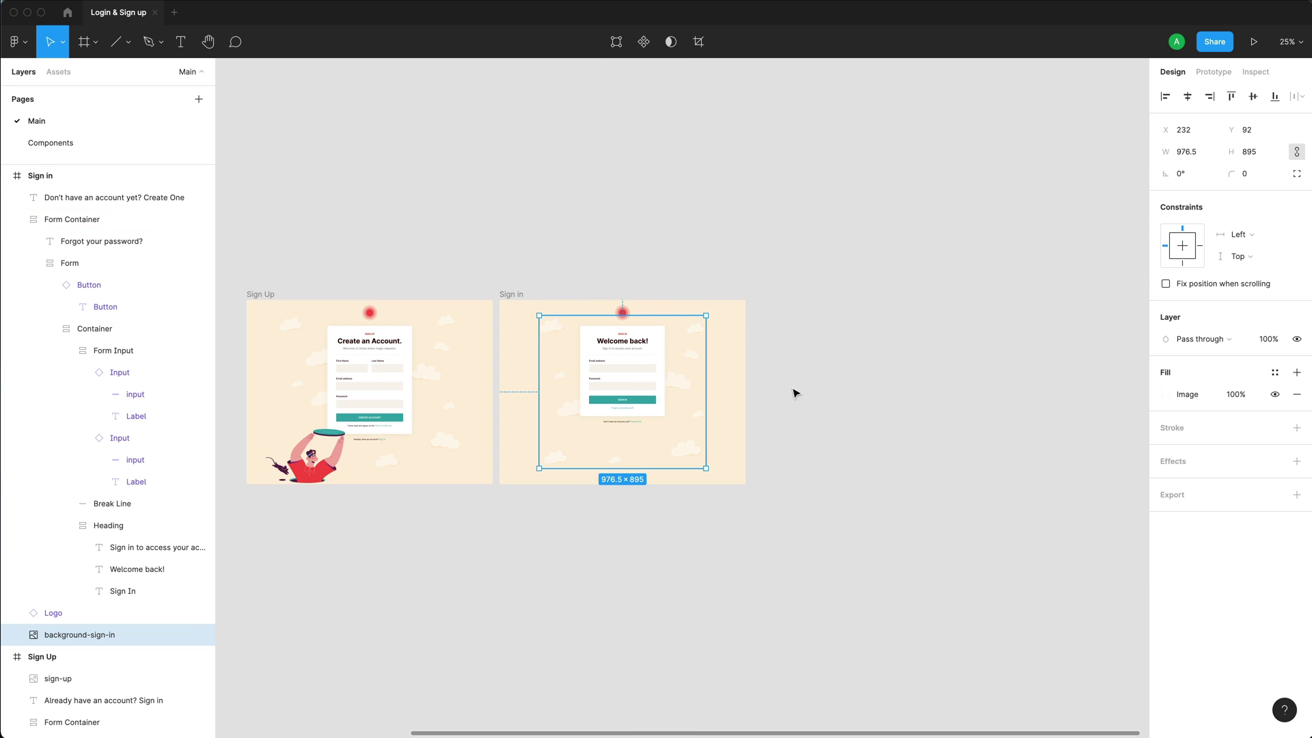
Move the sign-in illustration from the canvas into the Sign in frame, placing it below the form at X 485, Y 752.
{"action": "left_click_drag", "start_coordinate": [710, 547], "coordinate": [1298, 440]}
{"action": "left_click", "coordinate": [677, 513]}
{"action": "key", "text": "super+x"}
{"action": "left_click_drag", "start_coordinate": [849, 510], "coordinate": [228, 619]}
{"action": "key", "text": "super+equal"}
{"action": "left_click_drag", "start_coordinate": [304, 539], "coordinate": [529, 607]}
{"action": "left_click", "coordinate": [277, 269]}
{"action": "key", "text": "super+v"}
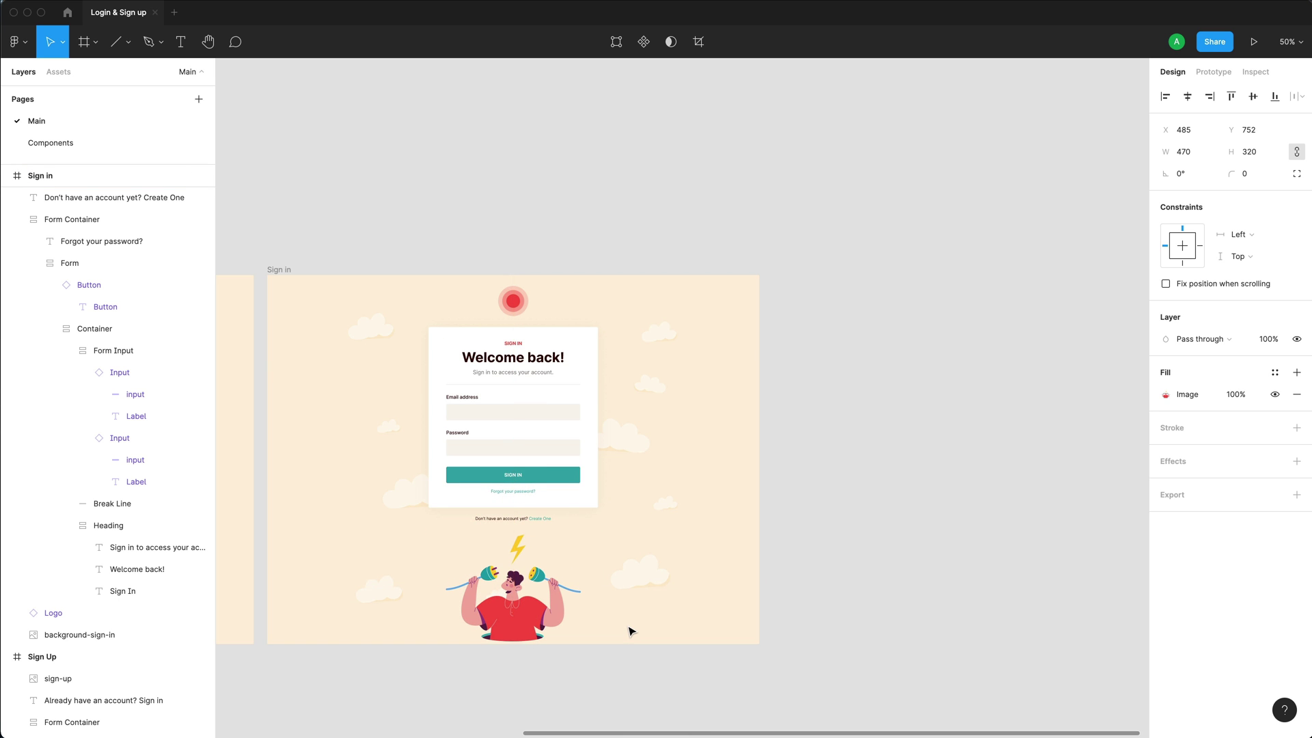
Compare the illustration placement in the Sign Up and Sign in frames and review both screens side by side.
{"action": "scroll", "coordinate": [975, 530], "scroll_direction": "left", "scroll_amount": 10}
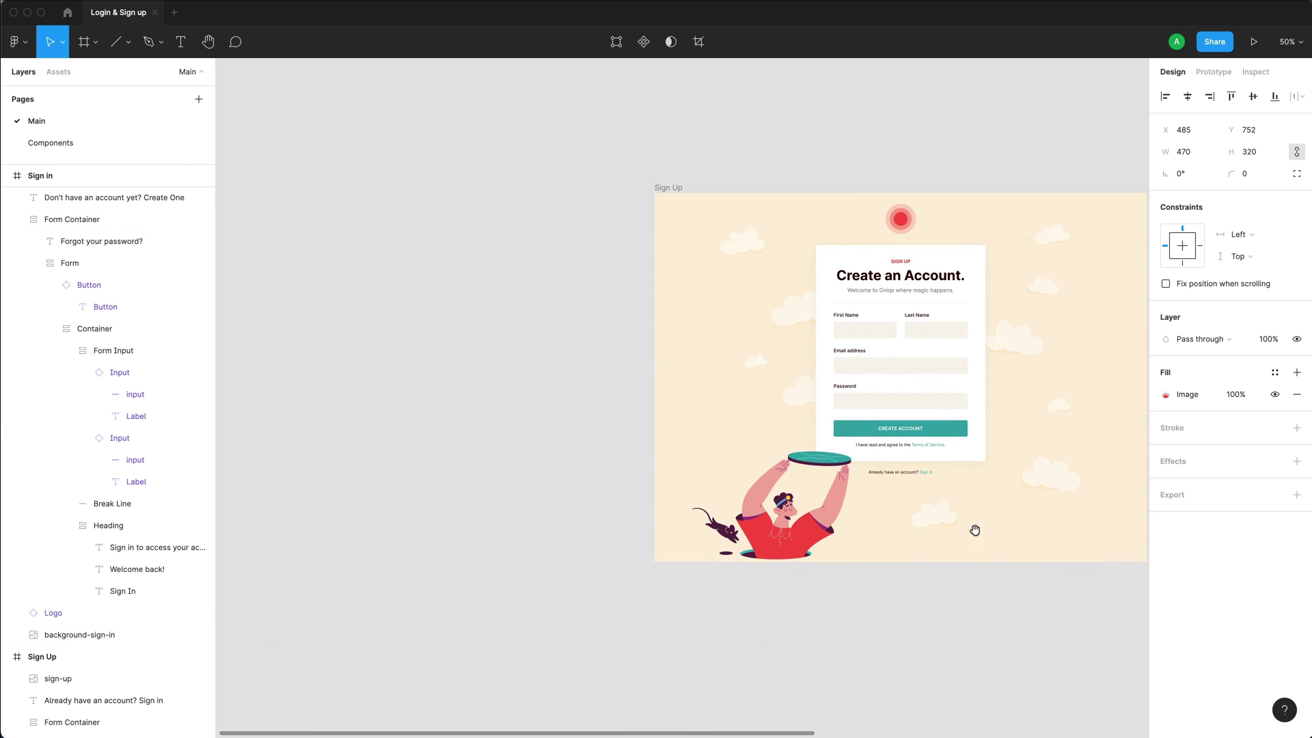
{"action": "left_click", "coordinate": [830, 519]}
{"action": "scroll", "coordinate": [959, 573], "scroll_direction": "right", "scroll_amount": 10}
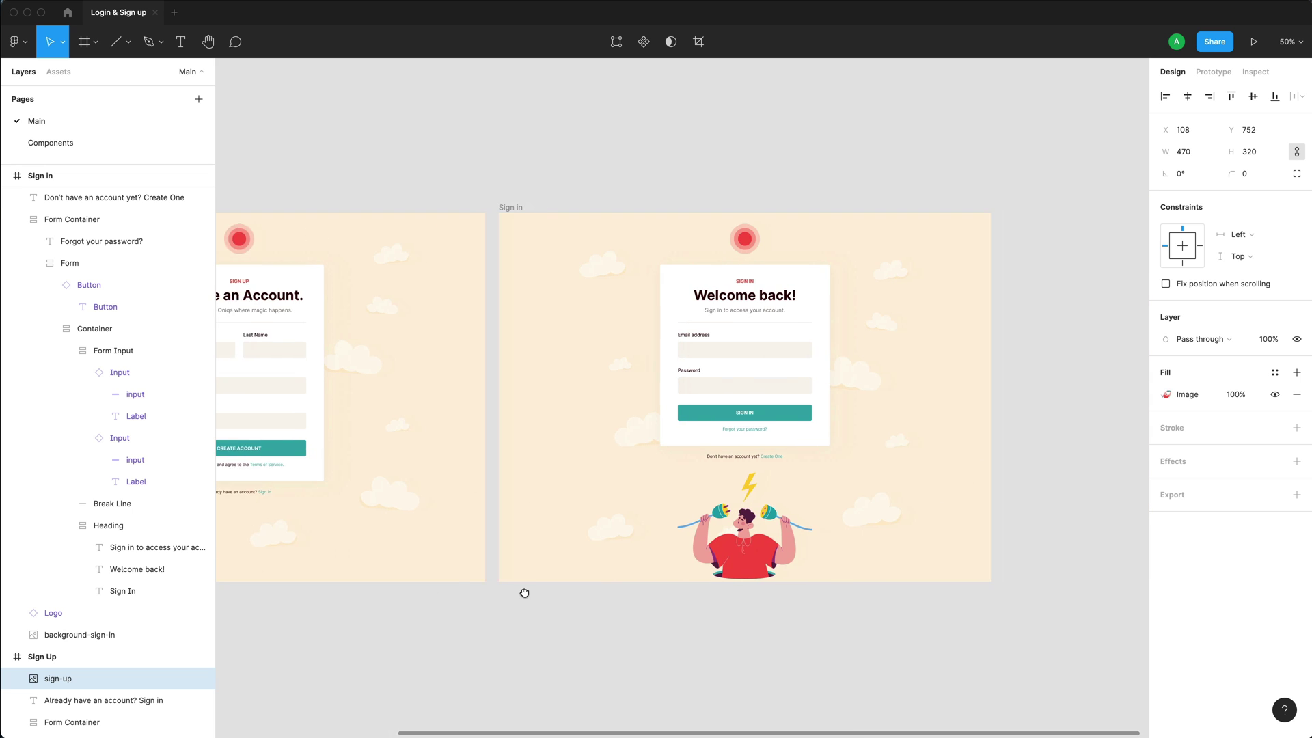
{"action": "key", "text": "ctrl+v"}
{"action": "left_click", "coordinate": [814, 670]}
{"action": "scroll", "coordinate": [789, 638], "scroll_direction": "right", "scroll_amount": 3}
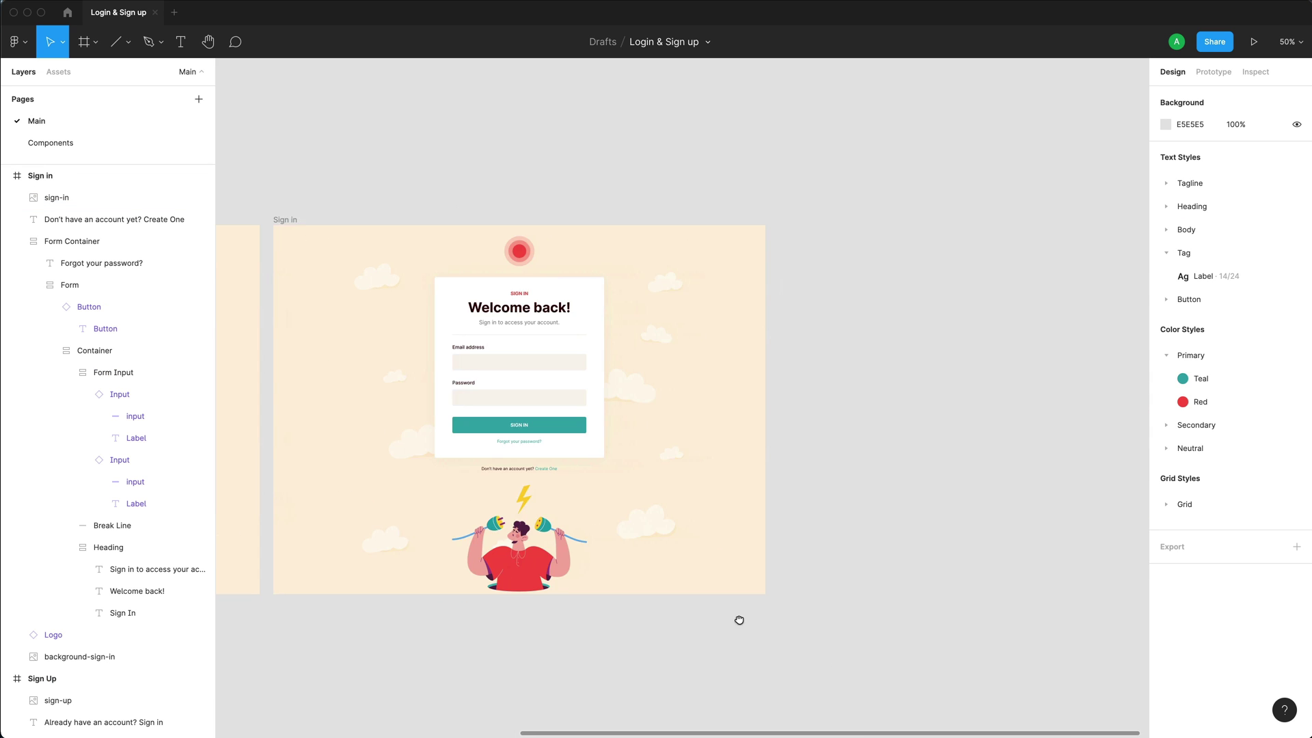
{"action": "scroll", "coordinate": [738, 617], "scroll_direction": "left", "scroll_amount": 10}
{"action": "scroll", "coordinate": [884, 617], "scroll_direction": "right", "scroll_amount": 2}
{"action": "scroll", "coordinate": [778, 599], "scroll_direction": "right", "scroll_amount": 2}
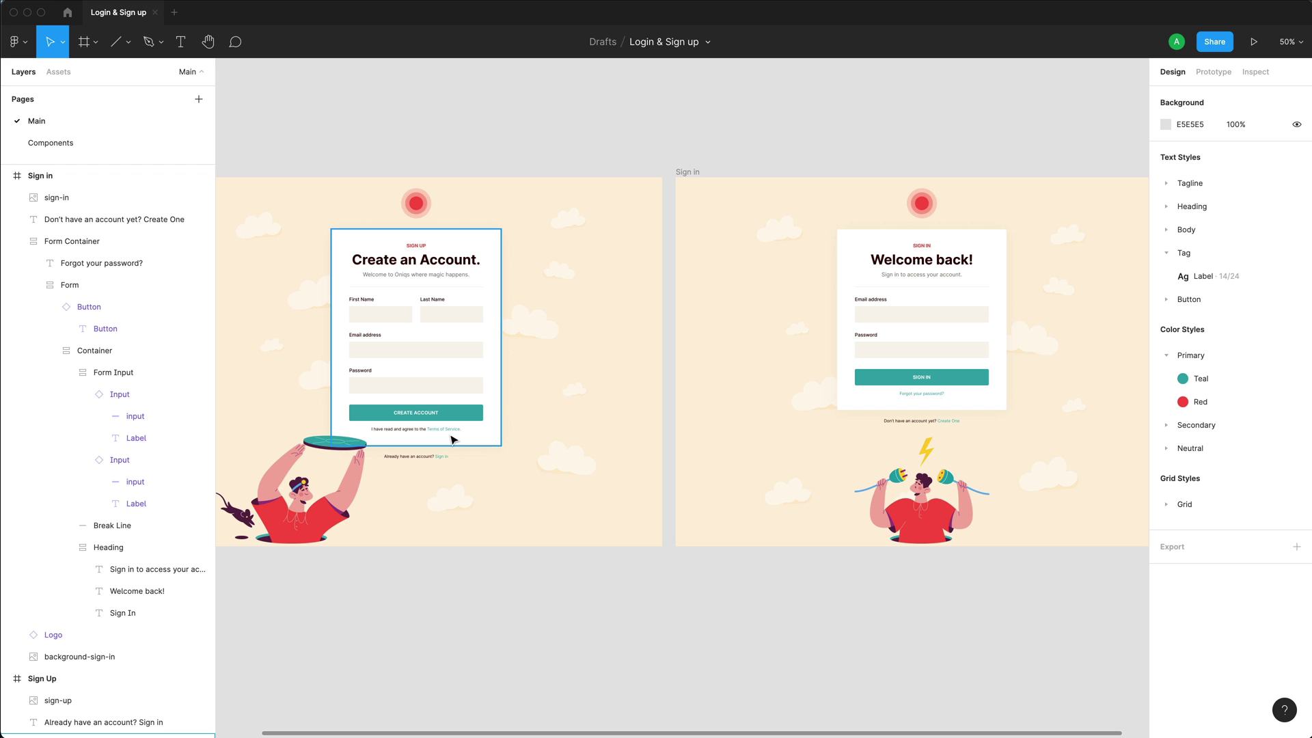
Apply the Primary/Red color style to the field rectangle of the Input component on the Components page and check the forms on Main.
{"action": "left_click", "coordinate": [58, 71]}
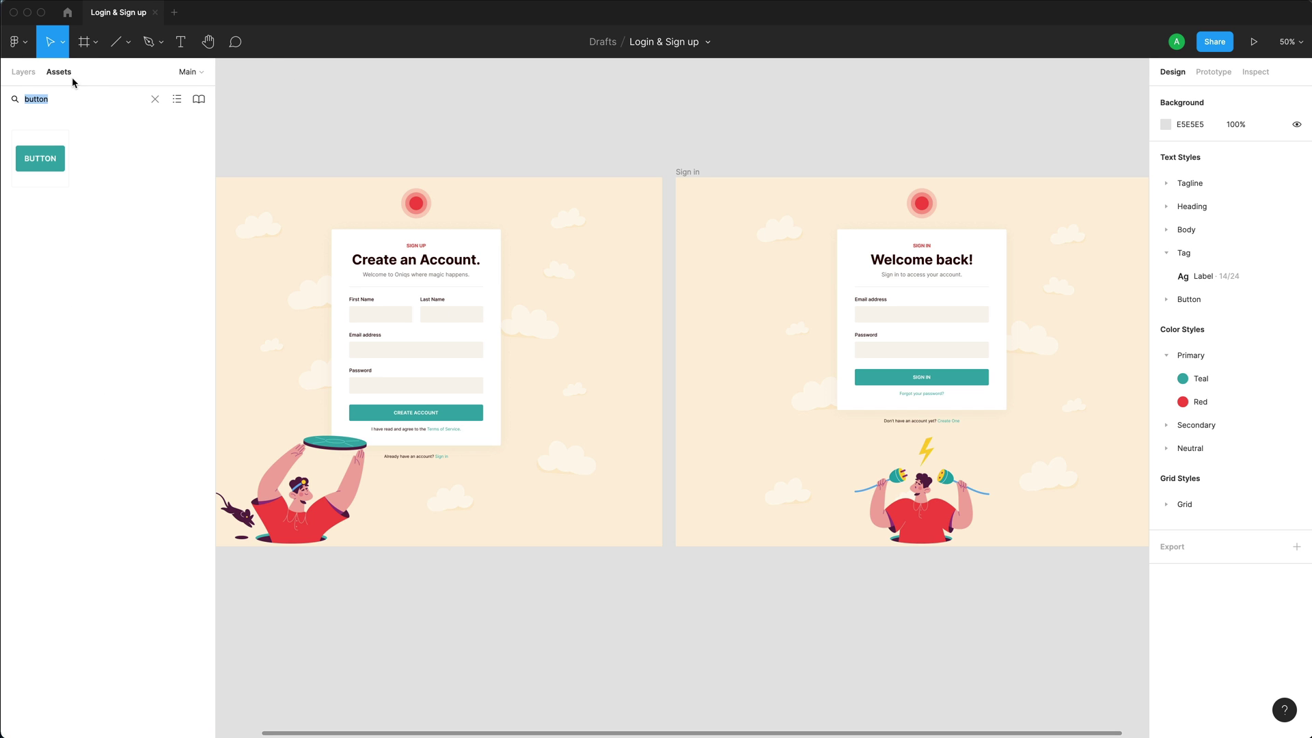
{"action": "left_click", "coordinate": [16, 72]}
{"action": "left_click", "coordinate": [82, 142]}
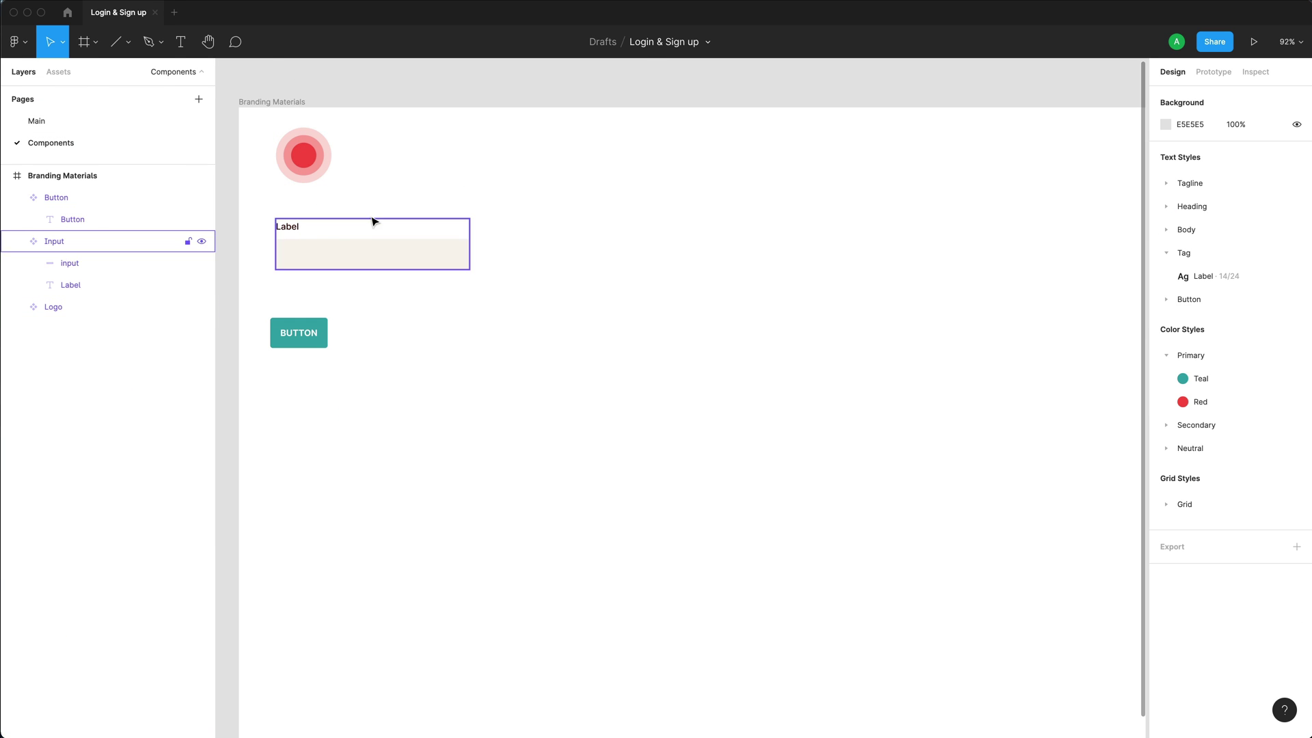
{"action": "left_click", "coordinate": [304, 246]}
{"action": "left_click", "coordinate": [307, 249]}
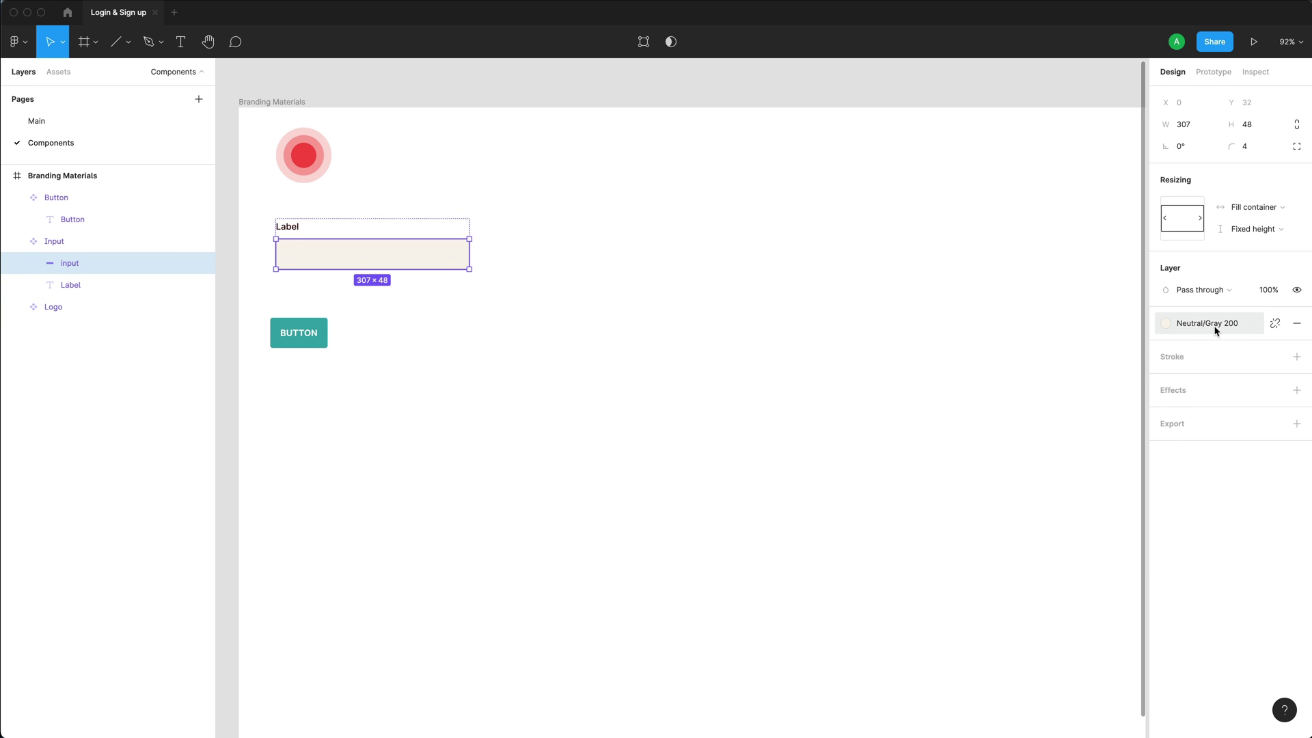
{"action": "left_click", "coordinate": [1167, 324]}
{"action": "left_click", "coordinate": [1195, 430]}
{"action": "left_click", "coordinate": [687, 395]}
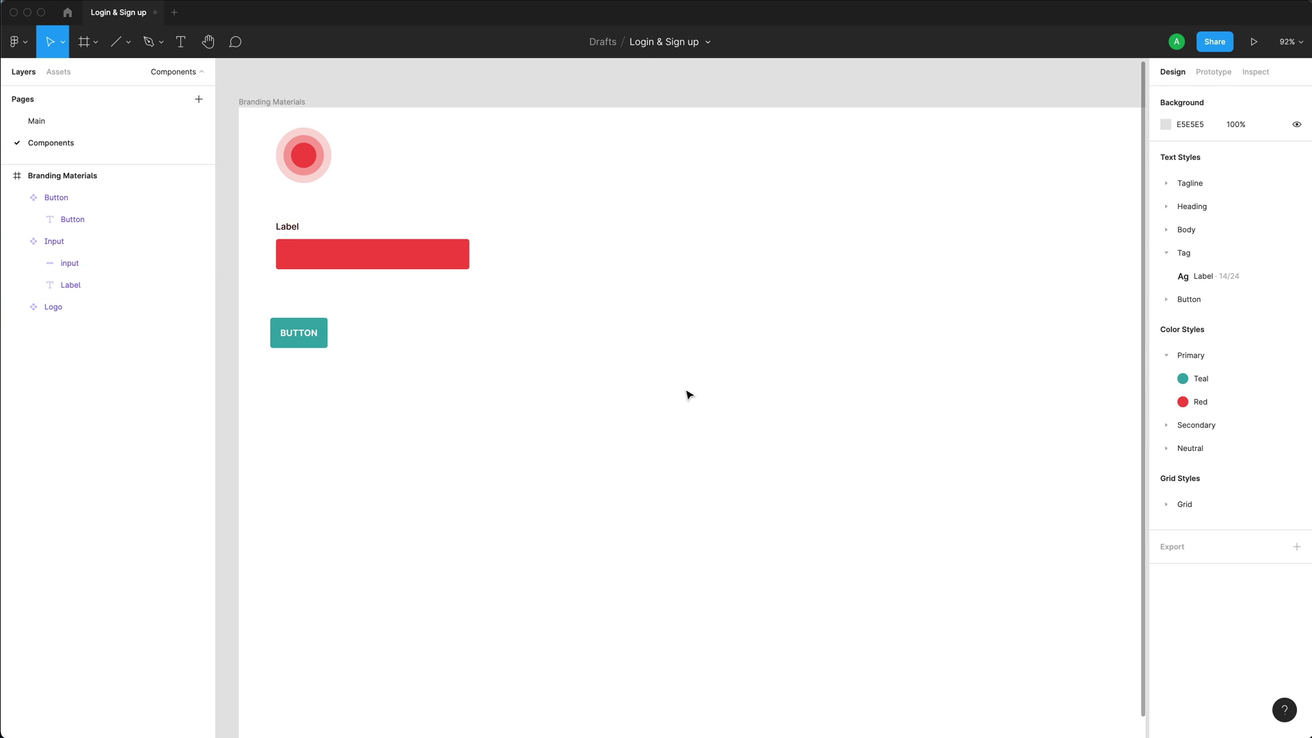
{"action": "left_click", "coordinate": [71, 125]}
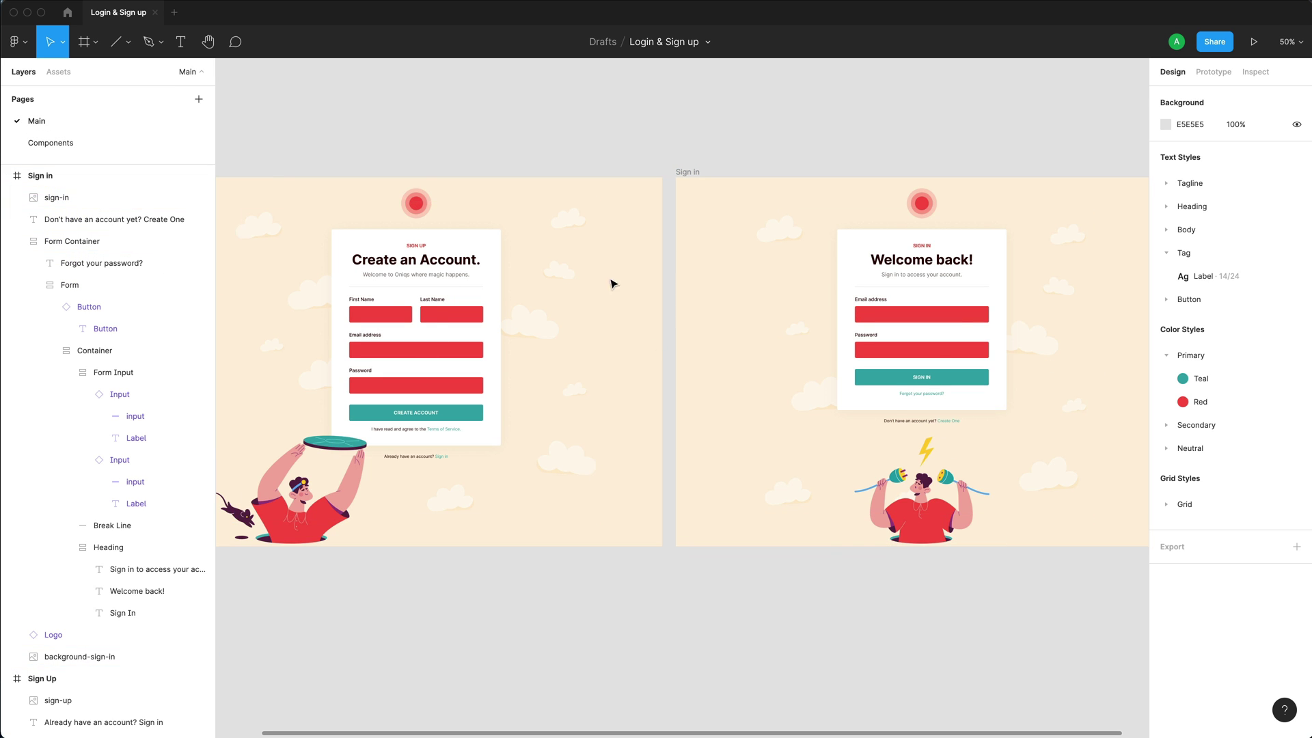
Undo the red fill on the Input component's field rectangle and return to the screens on the Main page.
{"action": "left_click", "coordinate": [53, 142]}
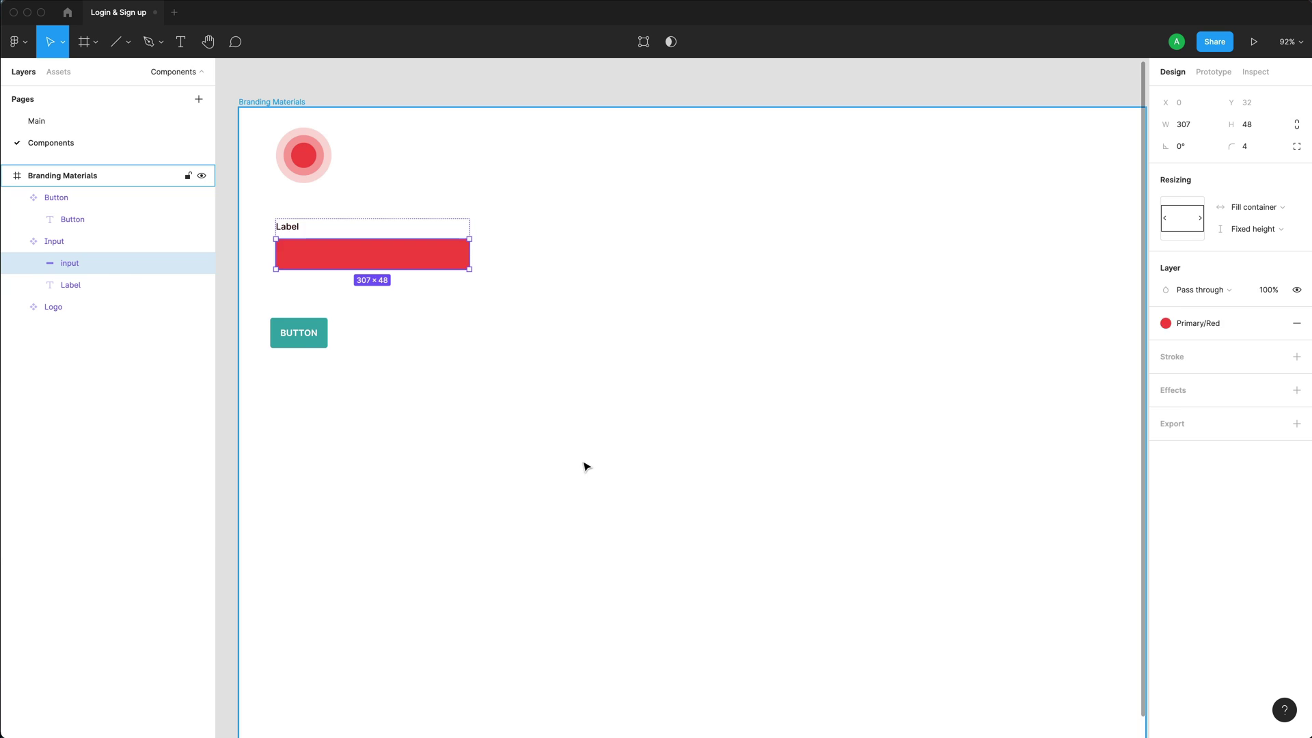
{"action": "left_click", "coordinate": [60, 121]}
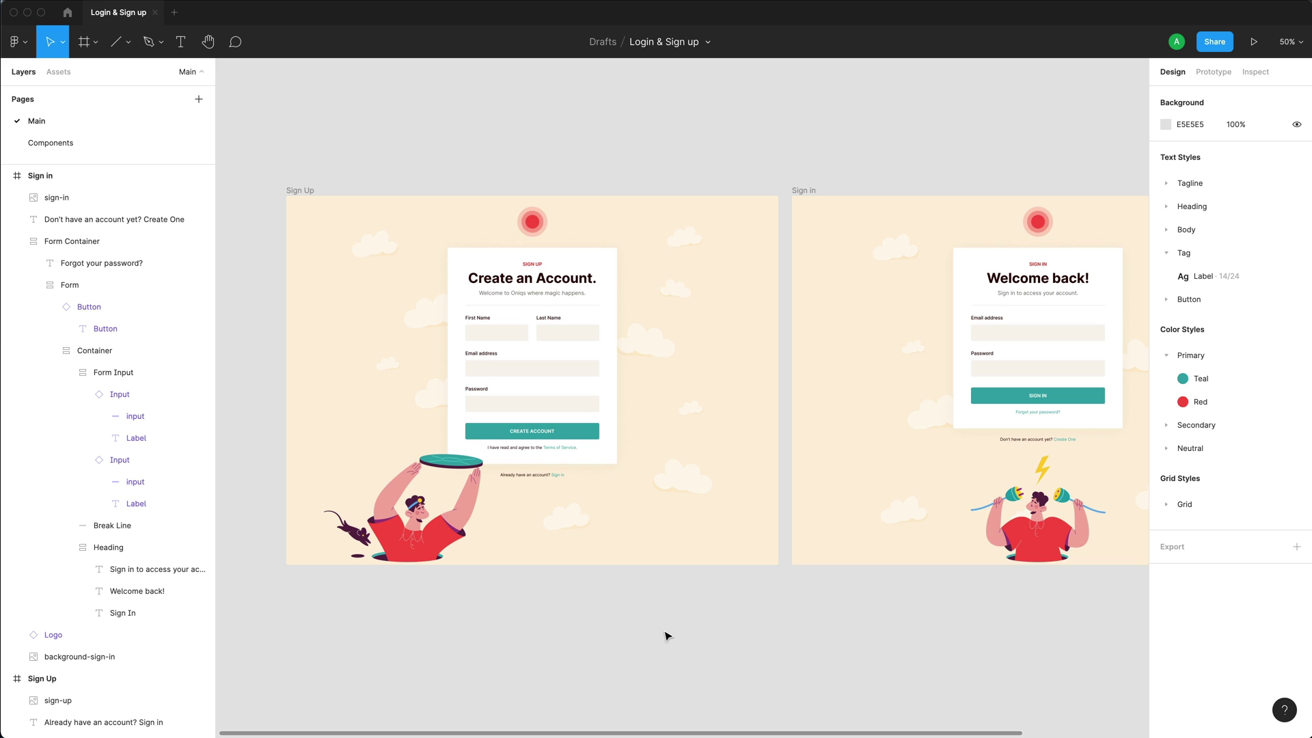
{"action": "scroll", "coordinate": [759, 177], "scroll_direction": "right", "scroll_amount": 2}
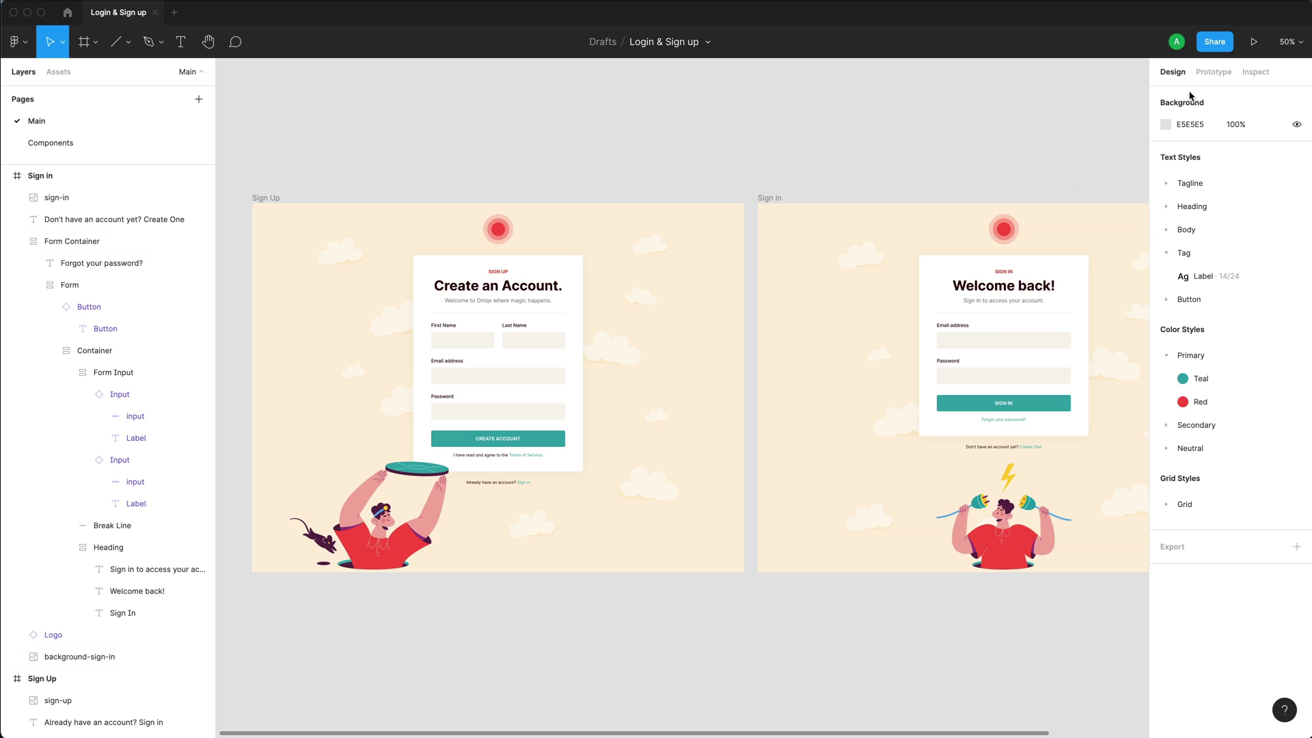
Connect the "Already have an account? Sign in" text in the Sign Up frame to the Sign in frame with an On click, Navigate to interaction.
{"action": "left_click", "coordinate": [1224, 73]}
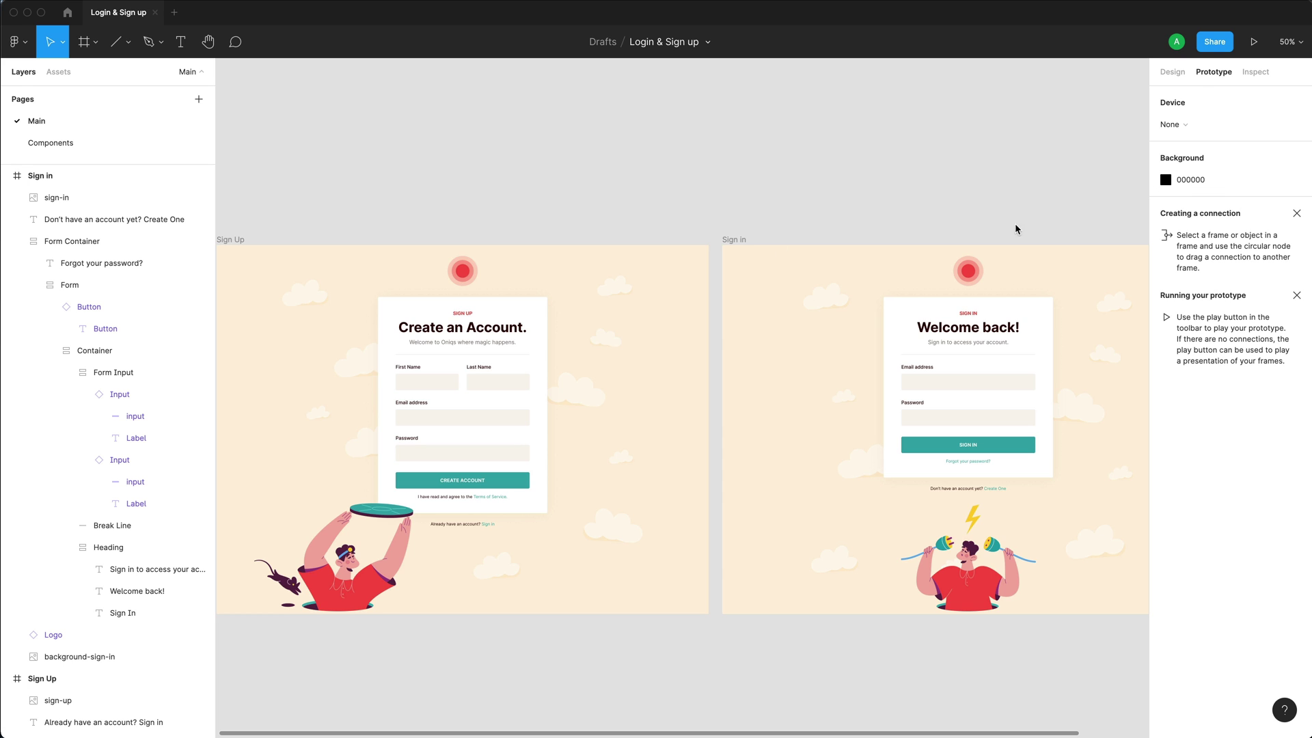
{"action": "left_click", "coordinate": [482, 529]}
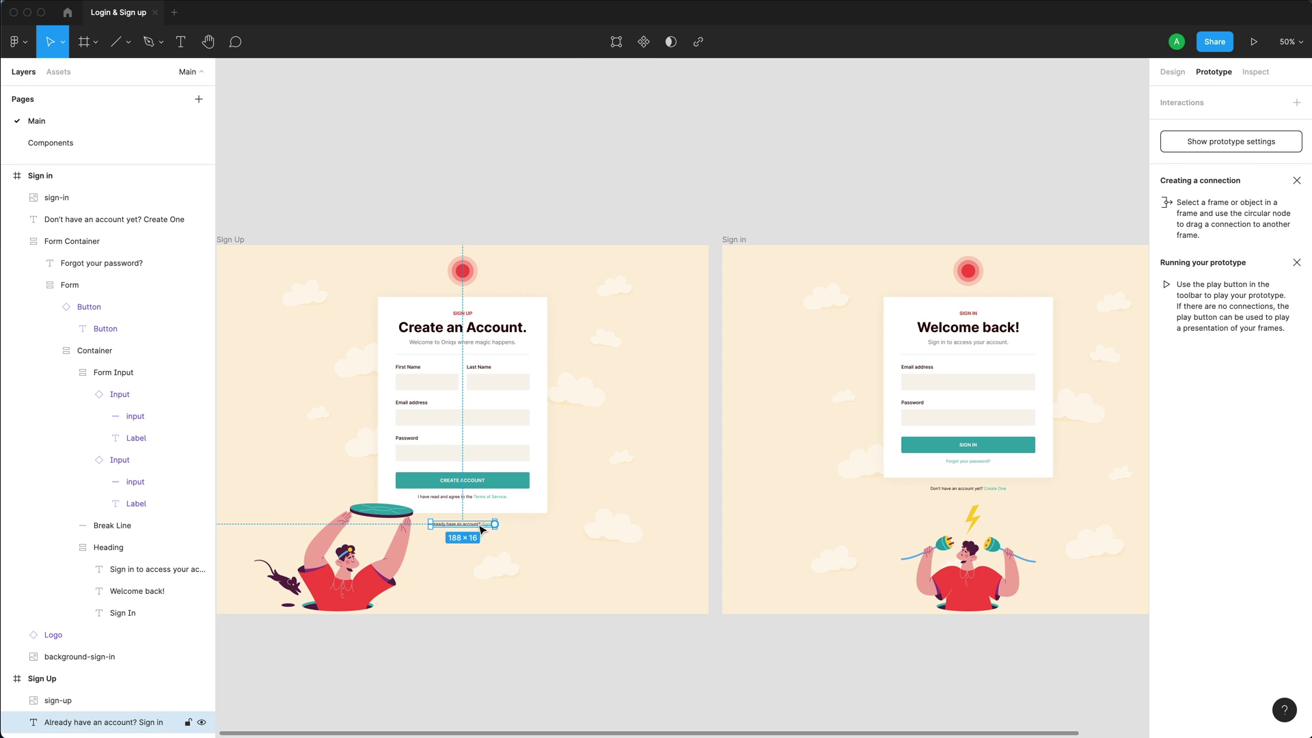
{"action": "scroll", "coordinate": [478, 531], "scroll_direction": "up", "scroll_amount": 5}
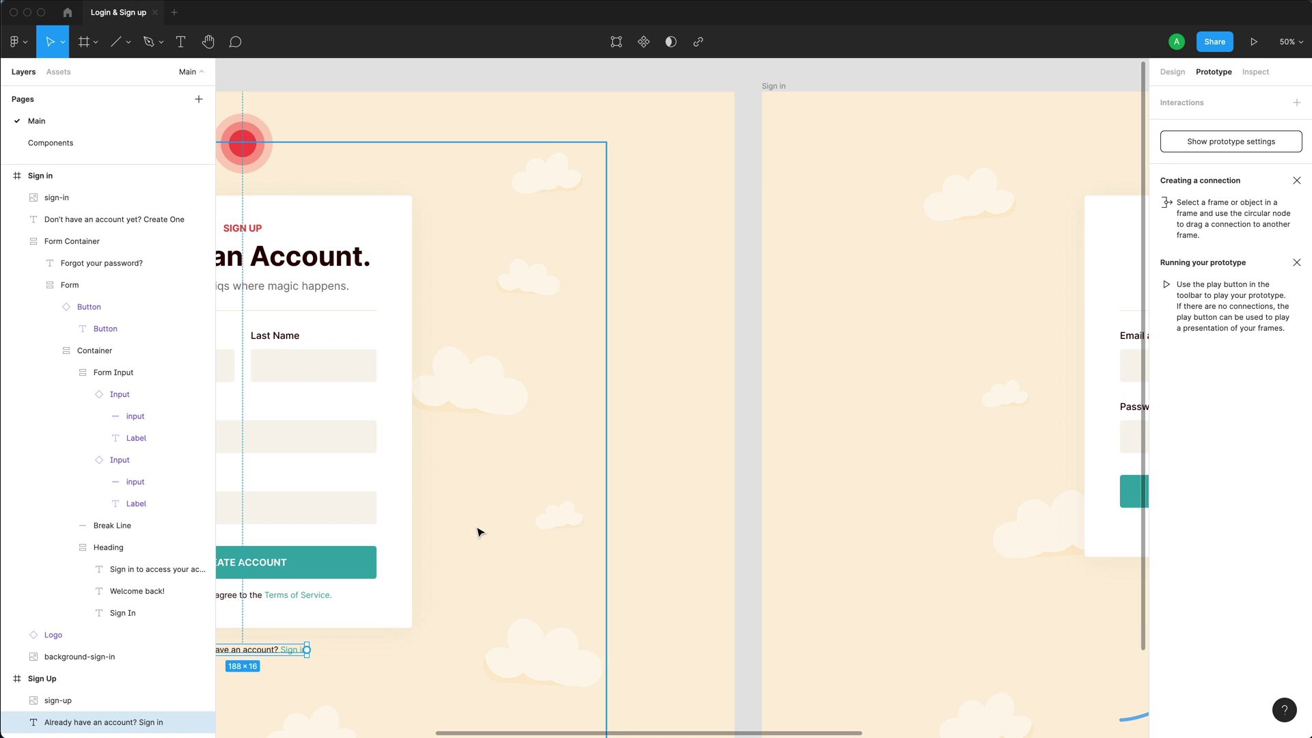
{"action": "scroll", "coordinate": [478, 531], "scroll_direction": "down", "scroll_amount": 3}
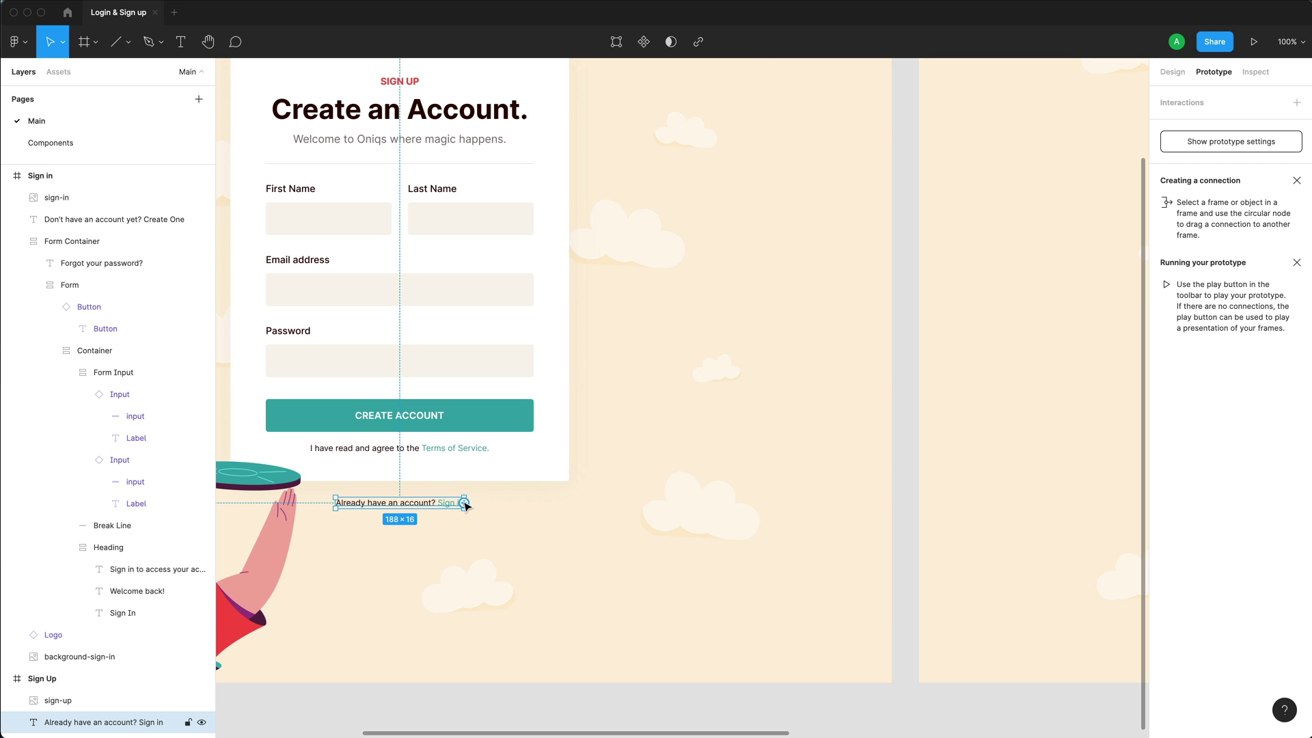
{"action": "left_click_drag", "start_coordinate": [464, 503], "coordinate": [926, 322]}
{"action": "key", "text": "minus"}
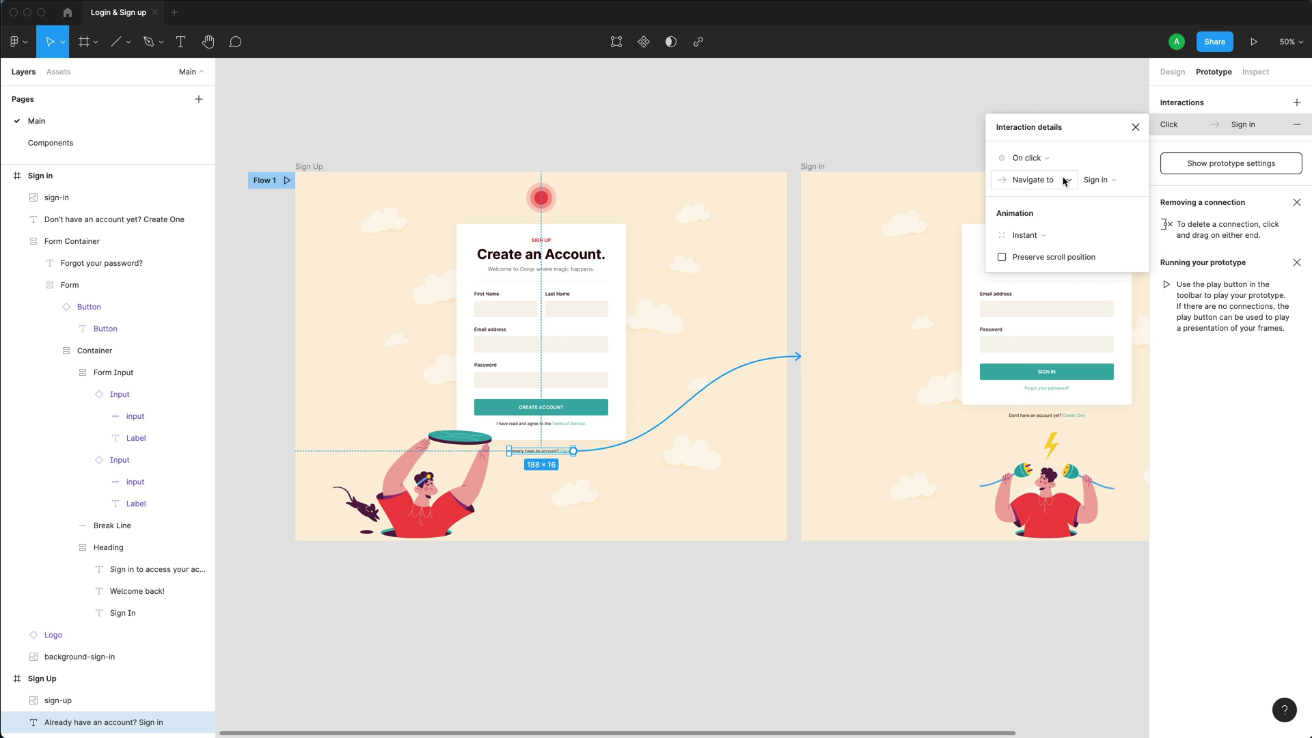
{"action": "left_click", "coordinate": [1093, 179]}
{"action": "left_click", "coordinate": [1121, 165]}
Connect the "Don't have an account yet? Create One" text in the Sign in frame back to the Sign Up frame as a prototype link.
{"action": "left_click", "coordinate": [931, 412]}
{"action": "left_click", "coordinate": [1014, 415]}
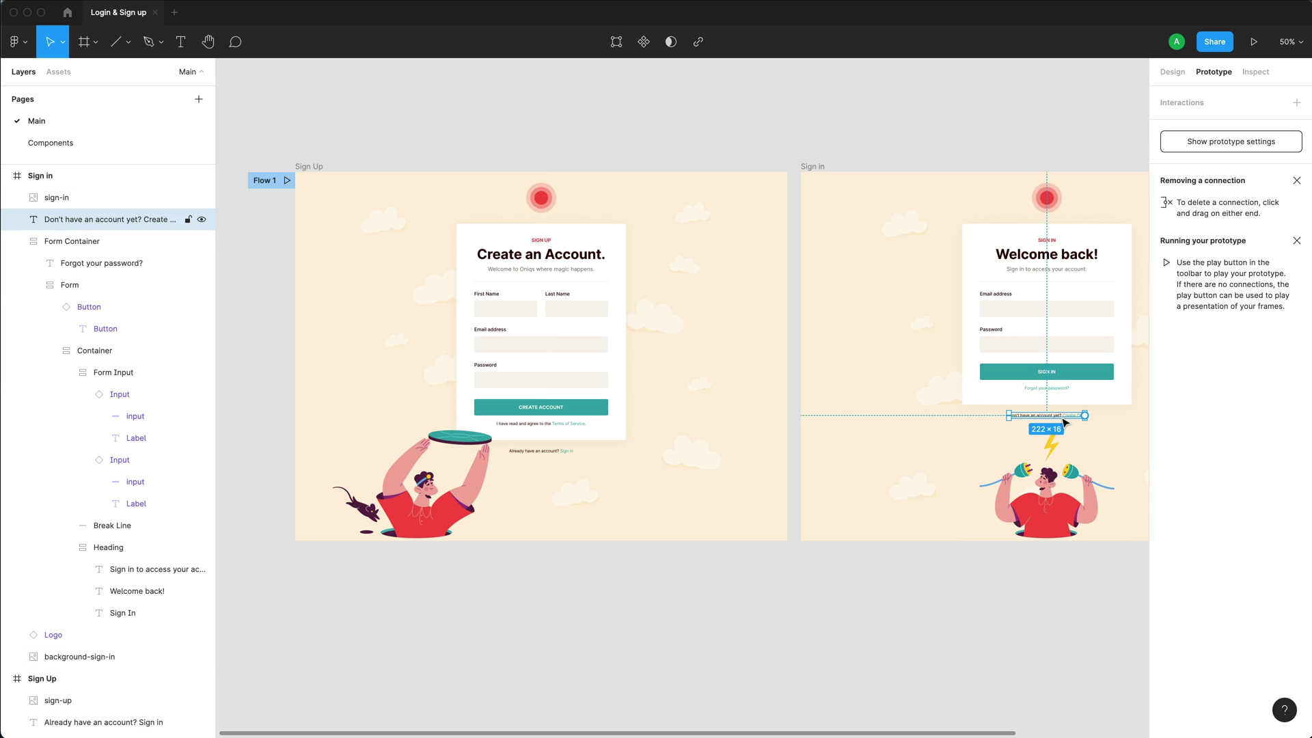
{"action": "left_click_drag", "start_coordinate": [1003, 422], "coordinate": [783, 415]}
{"action": "left_click", "coordinate": [896, 118]}
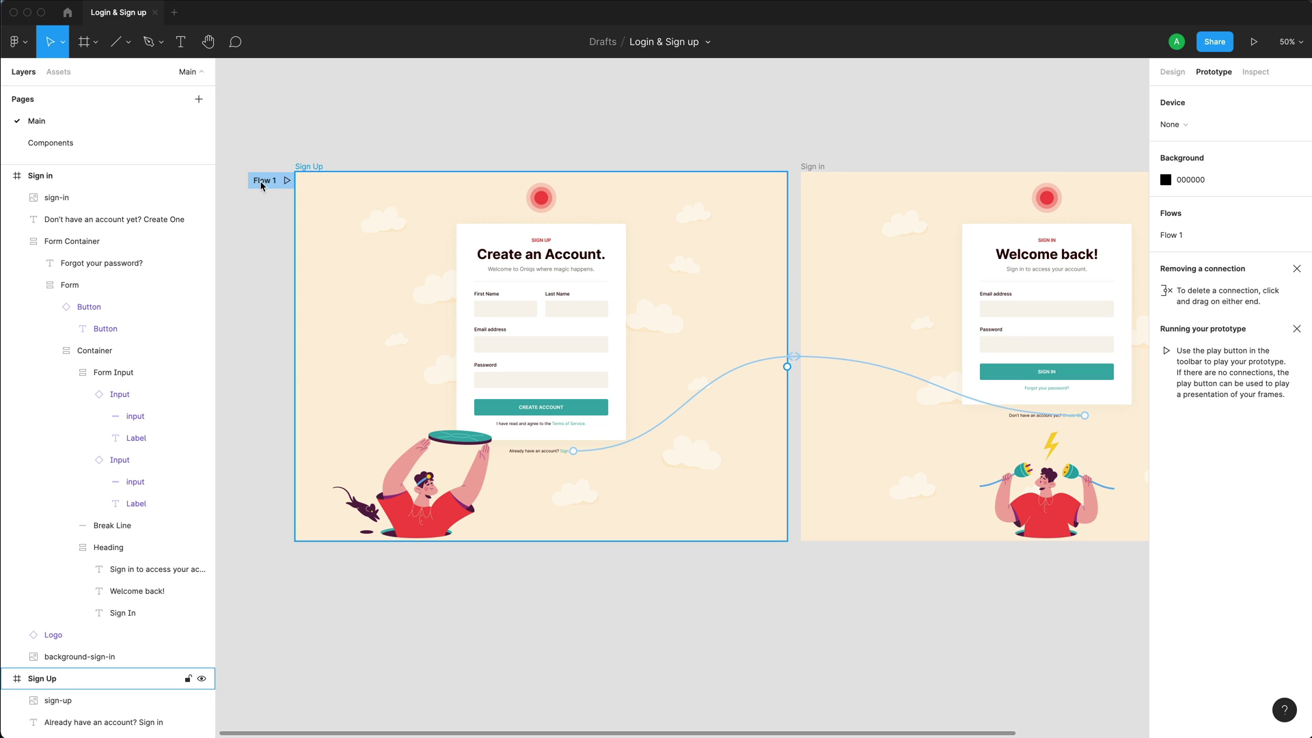
Rename the Sign Up frame's flow starting point, entering "Sign in and Sign up F".
{"action": "left_click", "coordinate": [311, 167]}
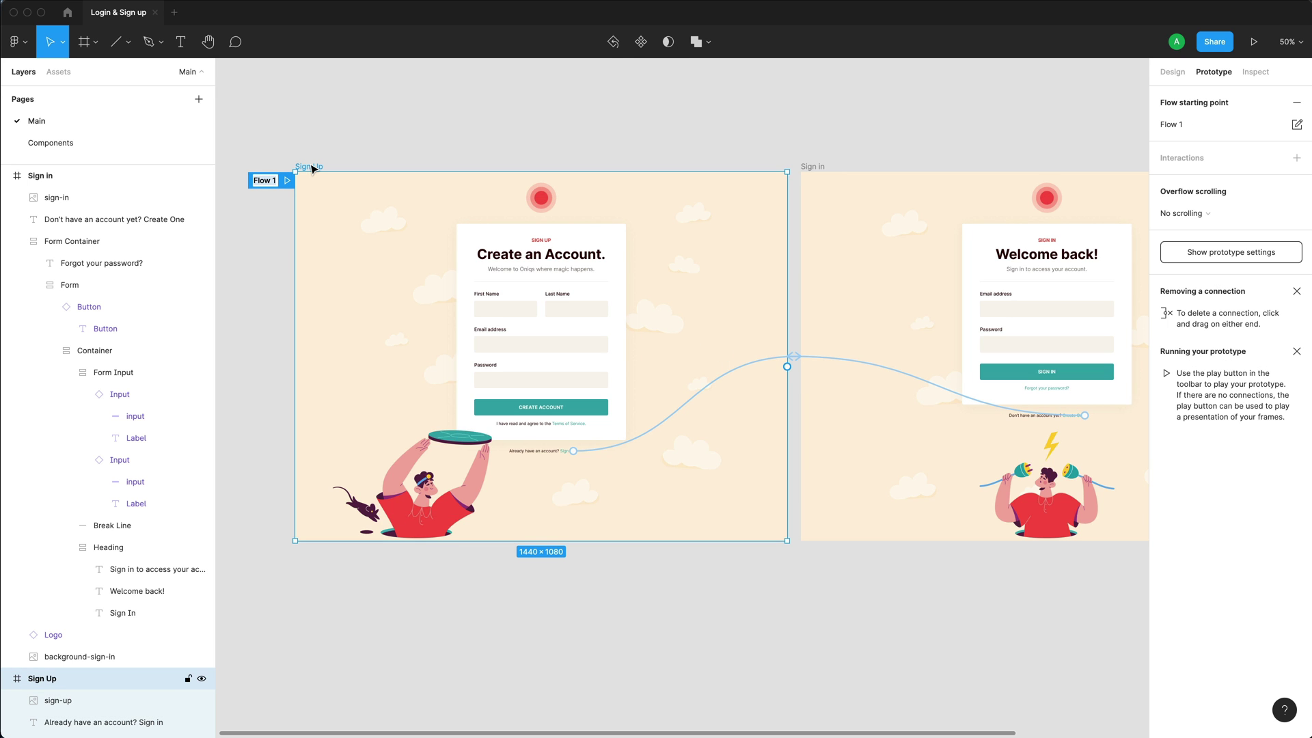
{"action": "double_click", "coordinate": [265, 181]}
{"action": "type", "text": "Sign in"}
{"action": "type", "text": " and Sign up F"}
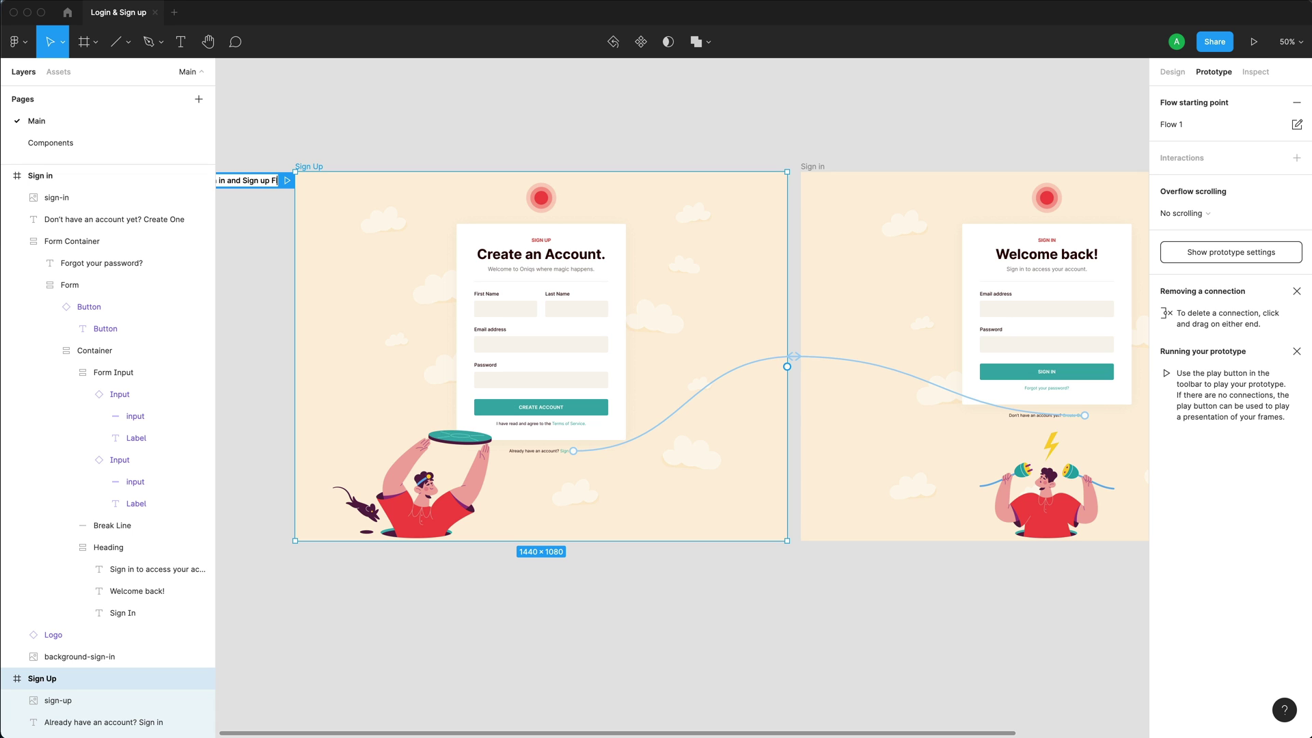